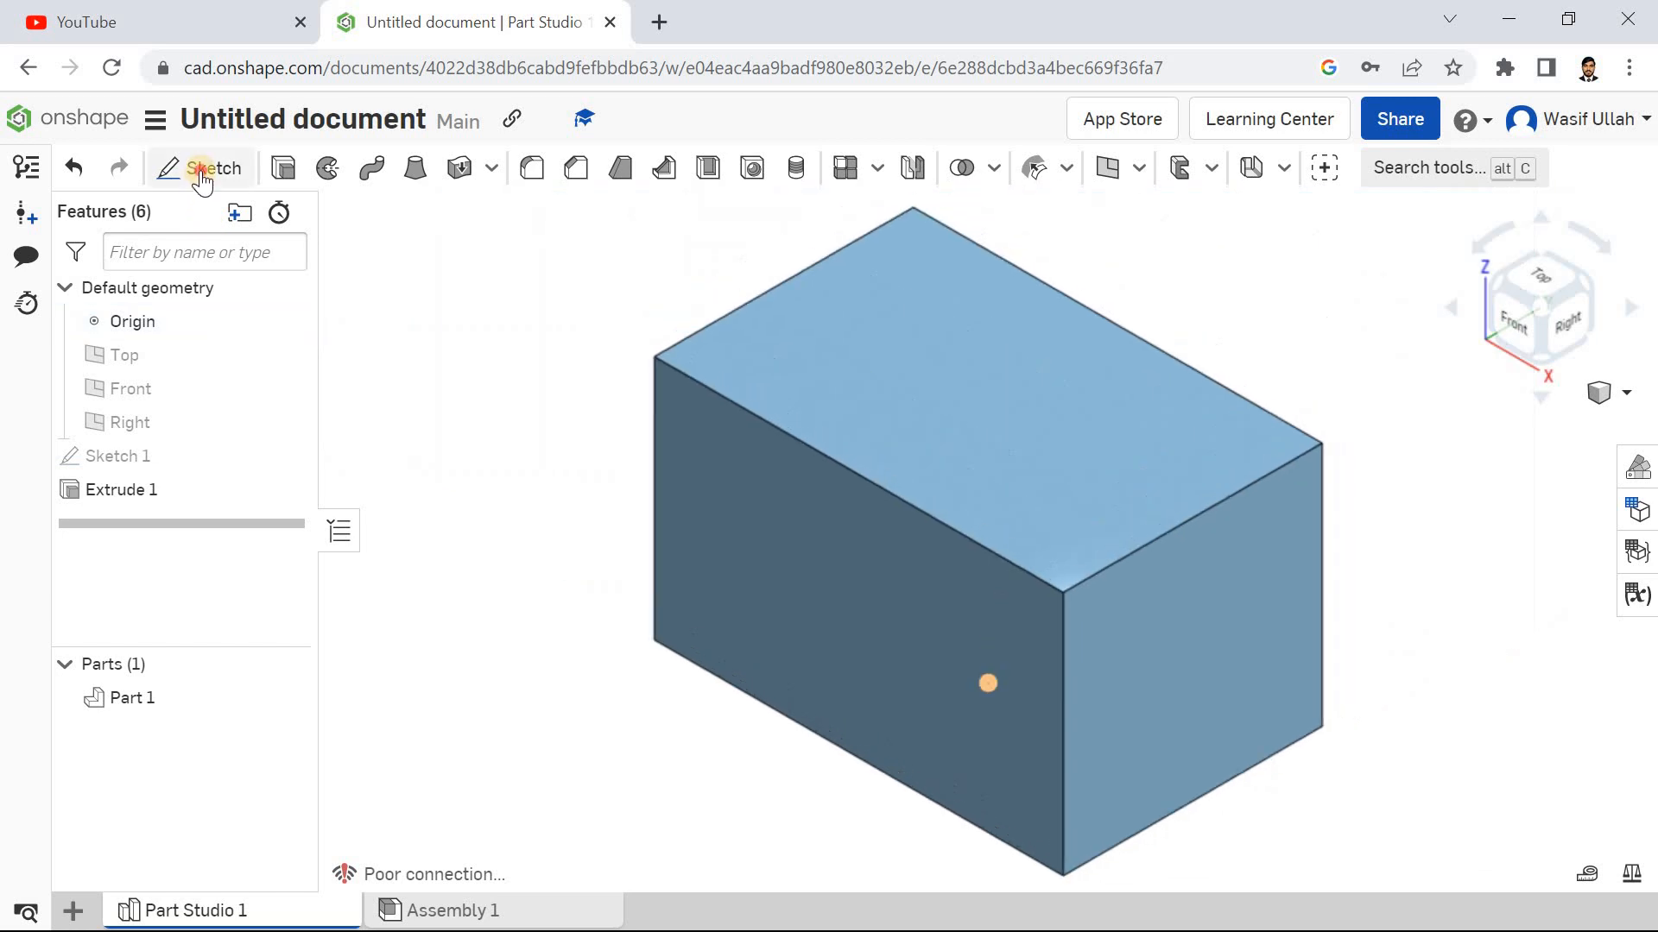
Step: Sketch a corner rectangle about 47 by 50 mm on the block's front face, starting at its upper-left corner
click(204, 167)
click(713, 485)
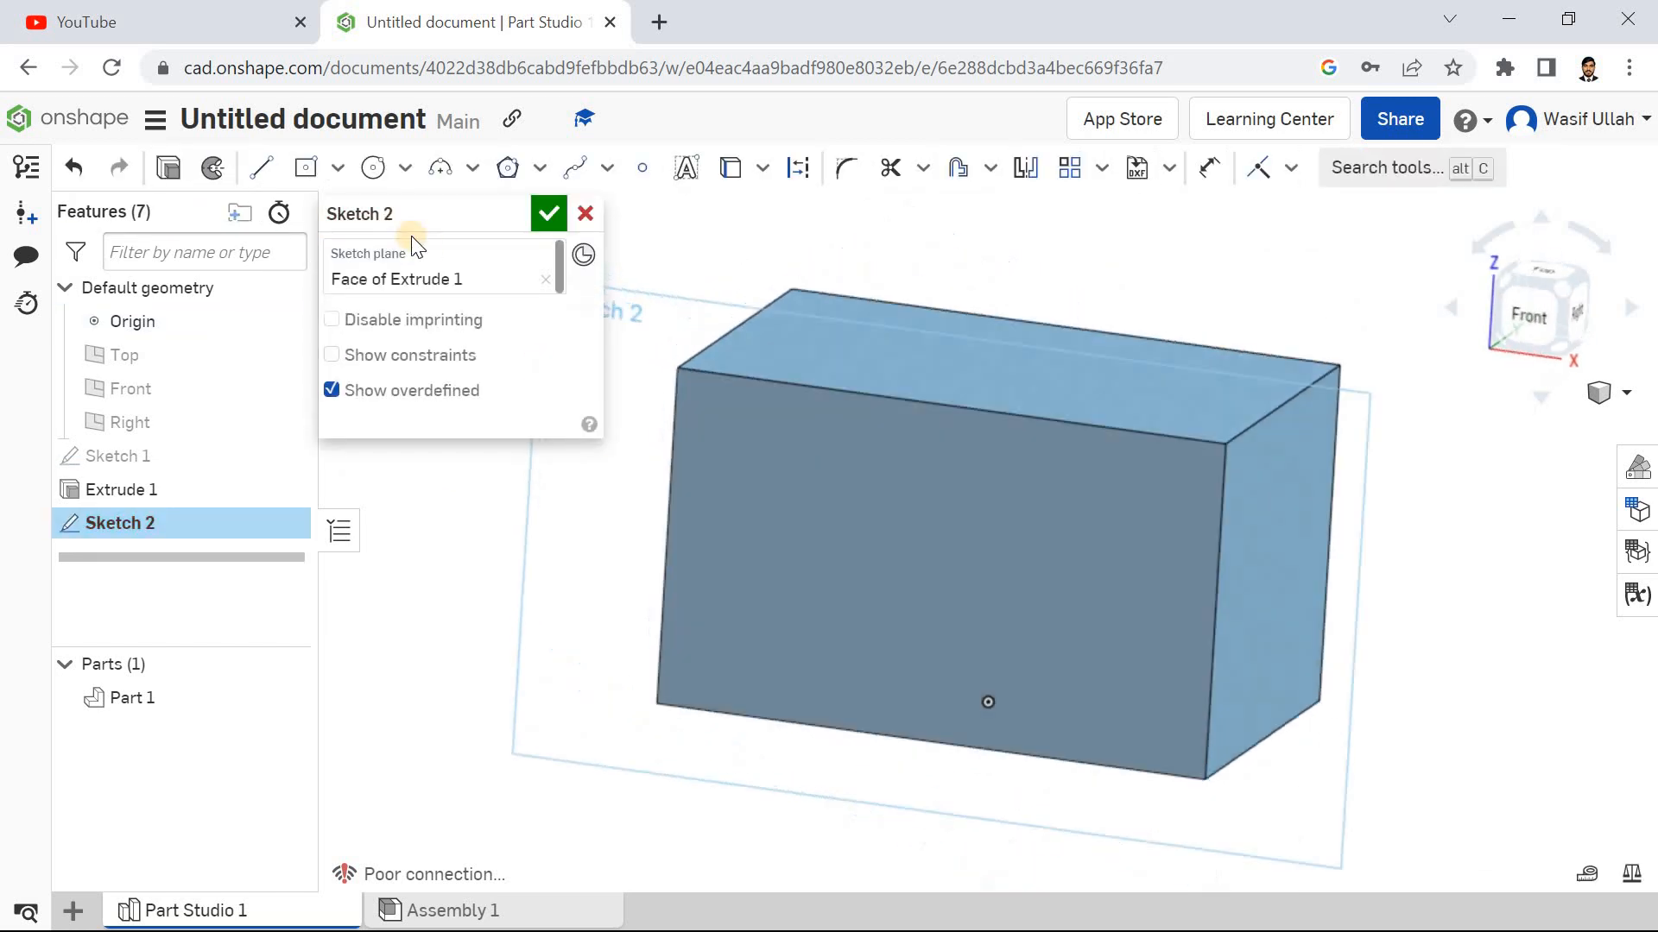
click(338, 169)
click(406, 213)
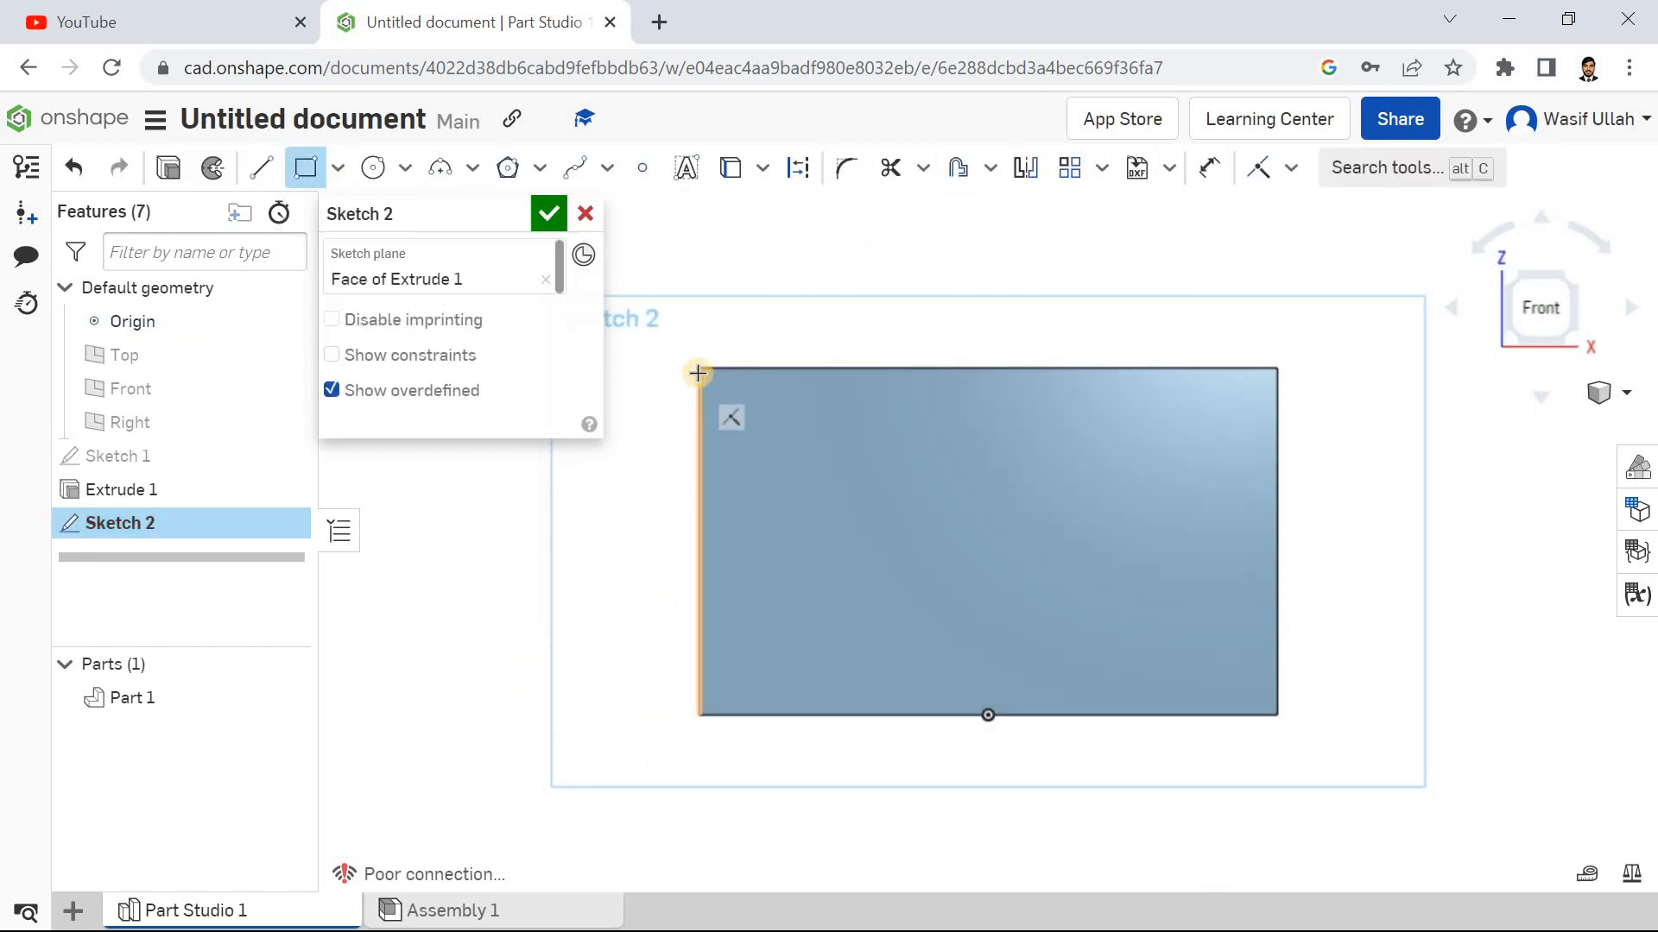
click(699, 370)
click(928, 612)
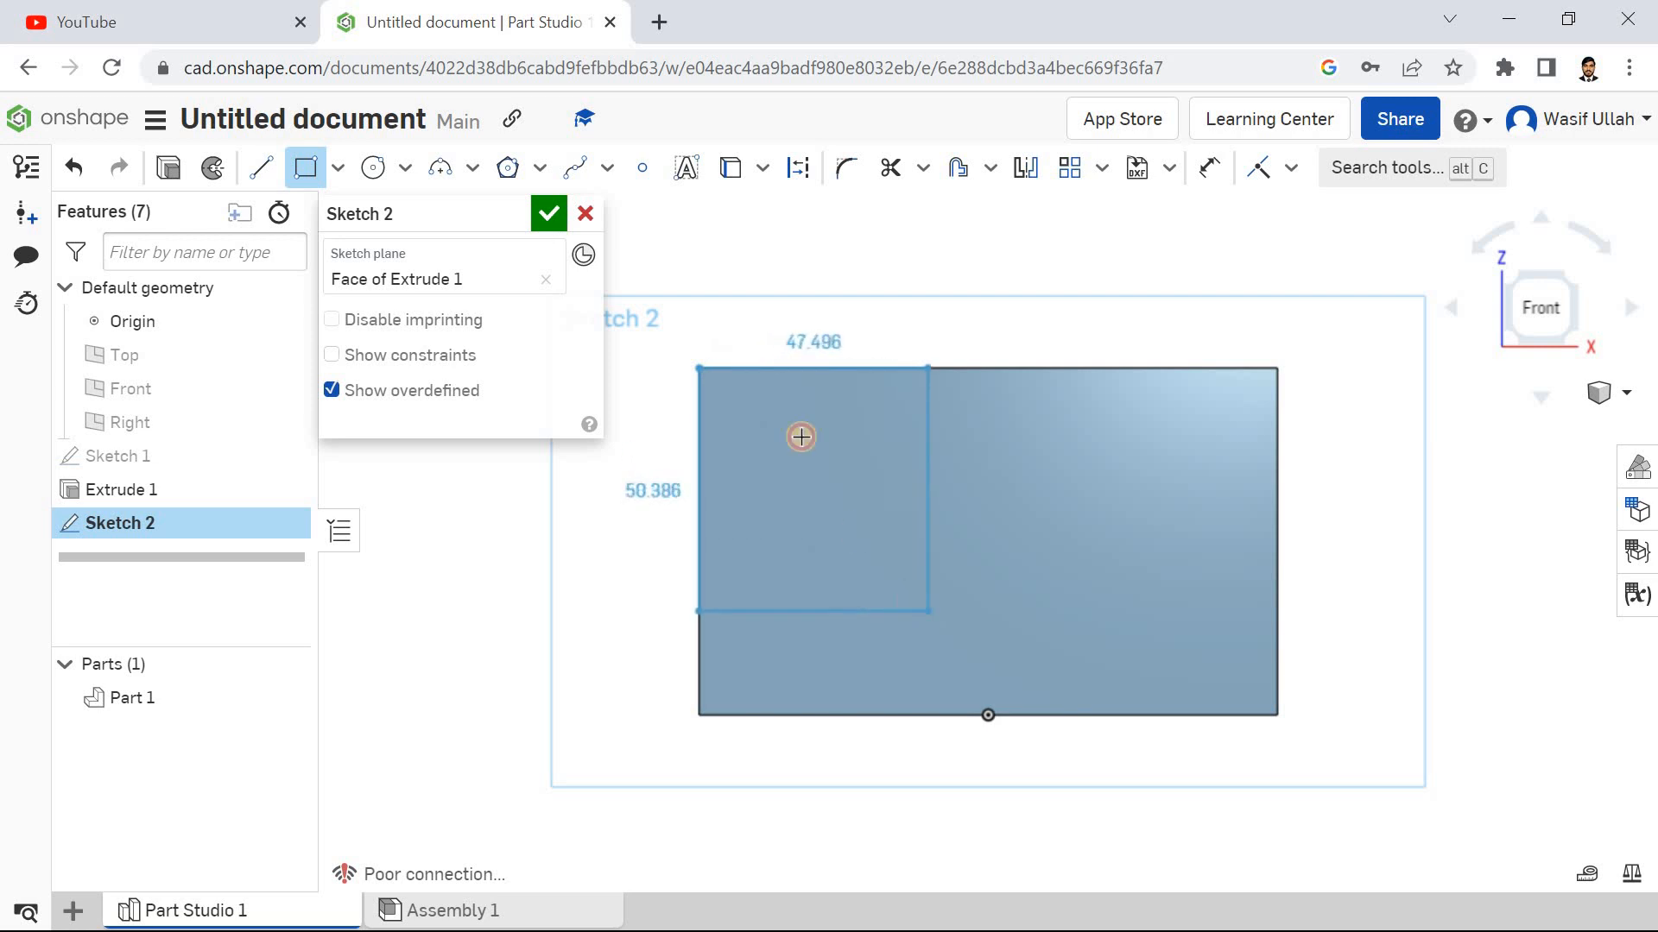
Step: Dimension the rectangle's width as 56 mm
key(d)
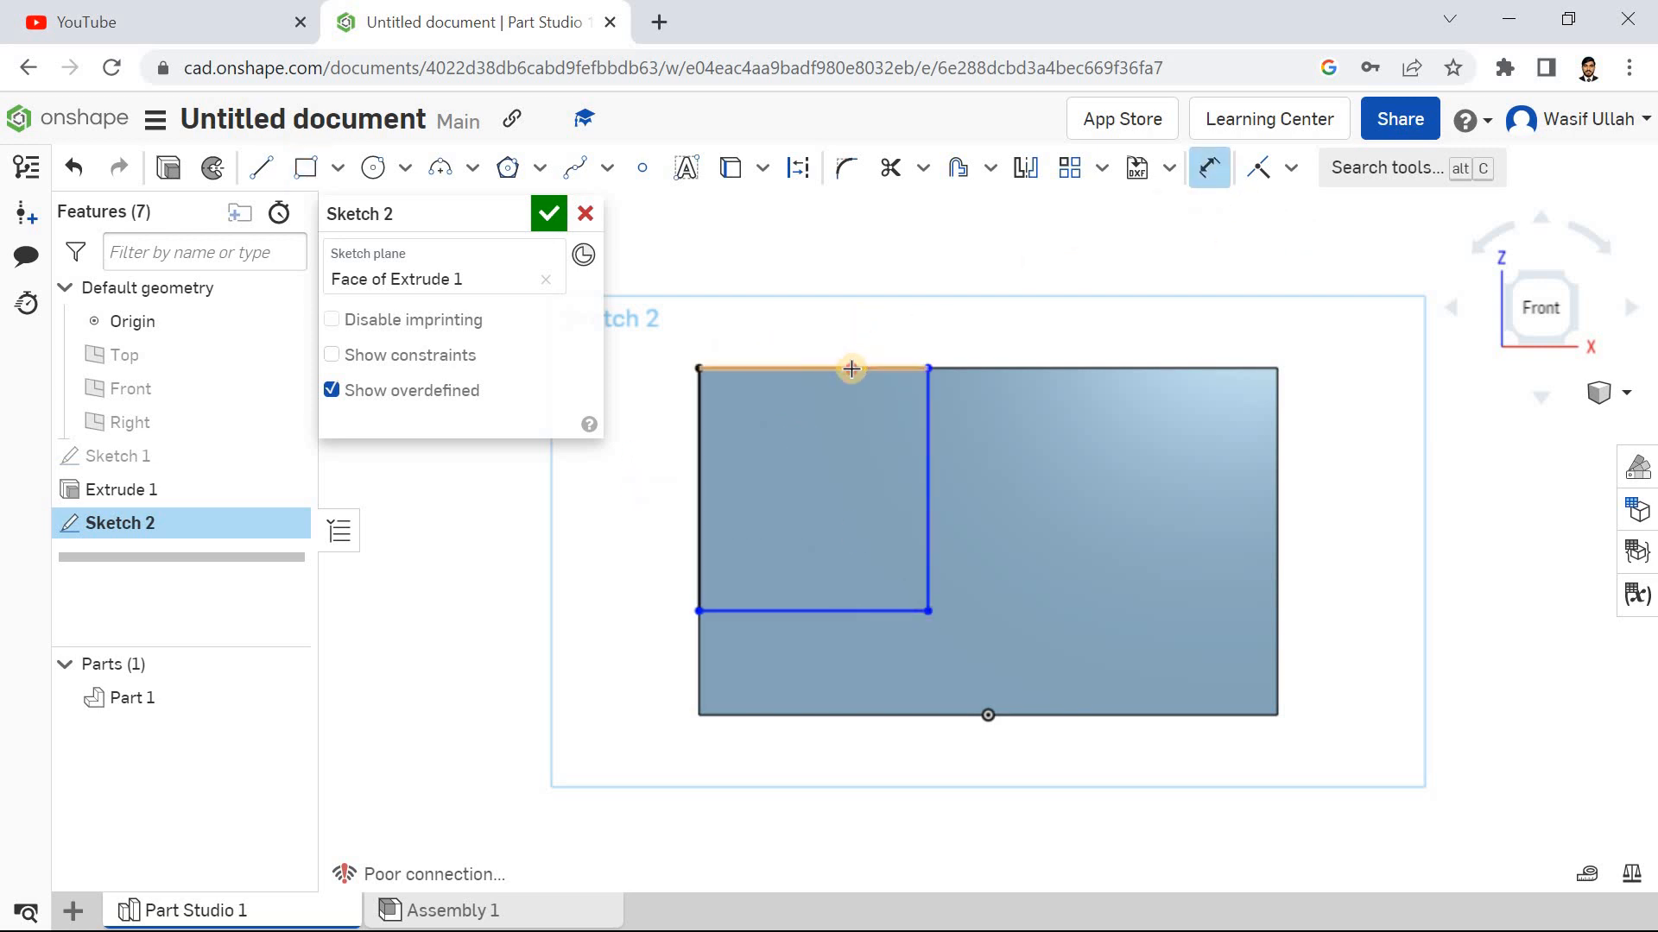
click(851, 369)
click(849, 342)
text(56)
key(Return)
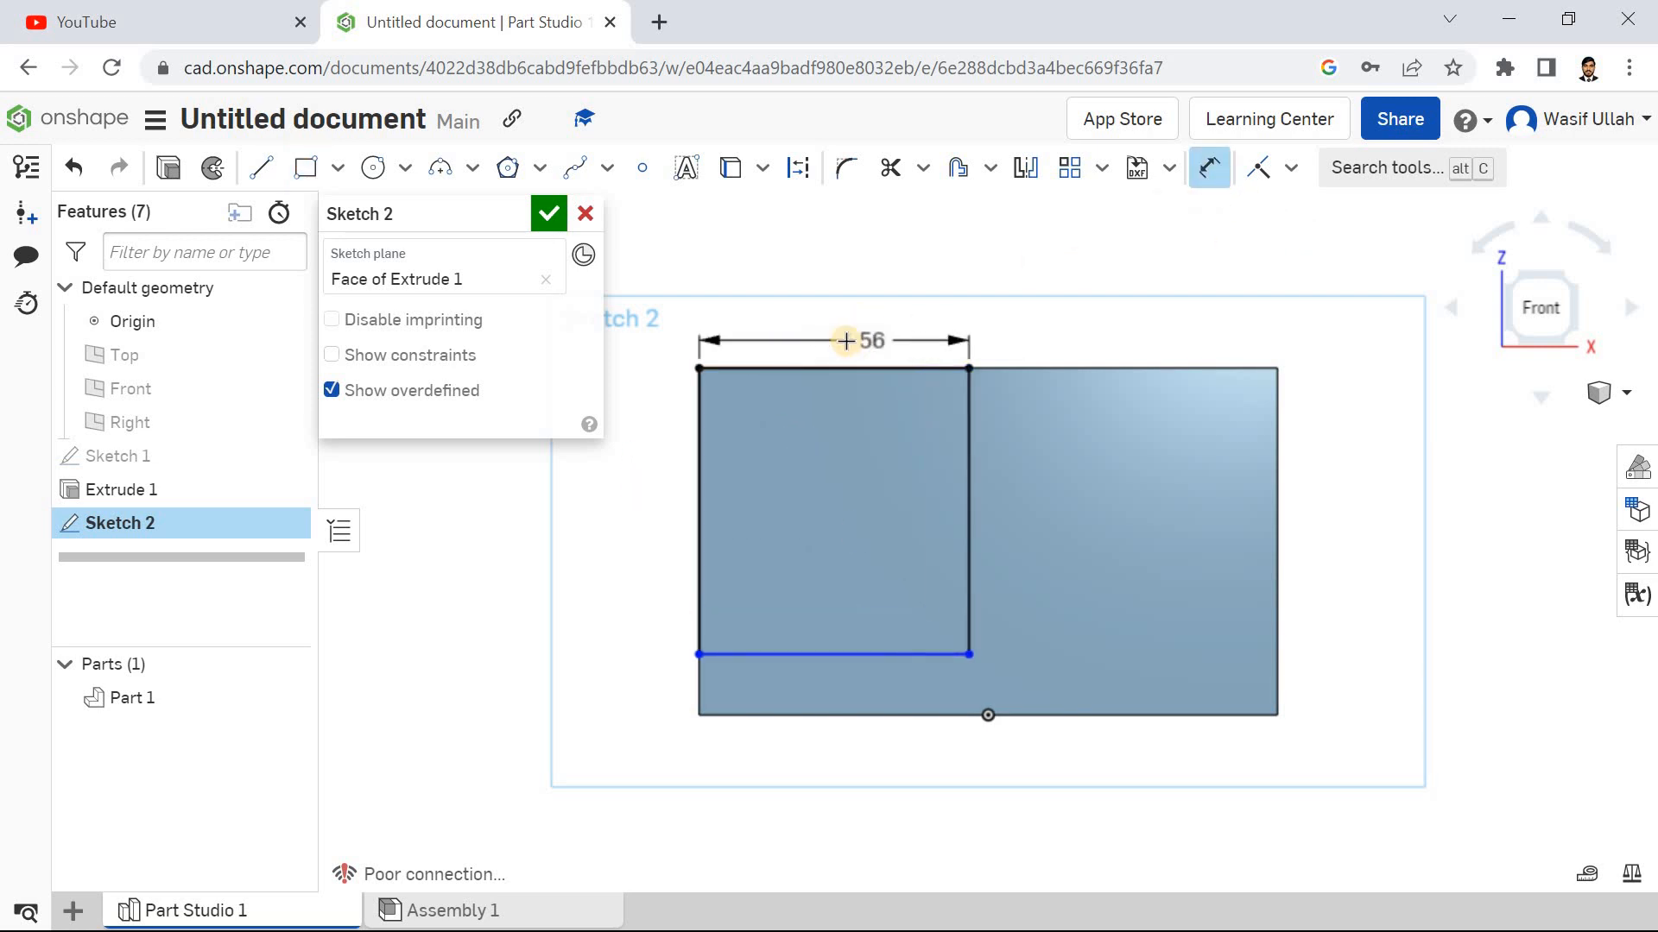
Step: Dimension the rectangle's height and finish the sketch
click(971, 520)
click(1018, 512)
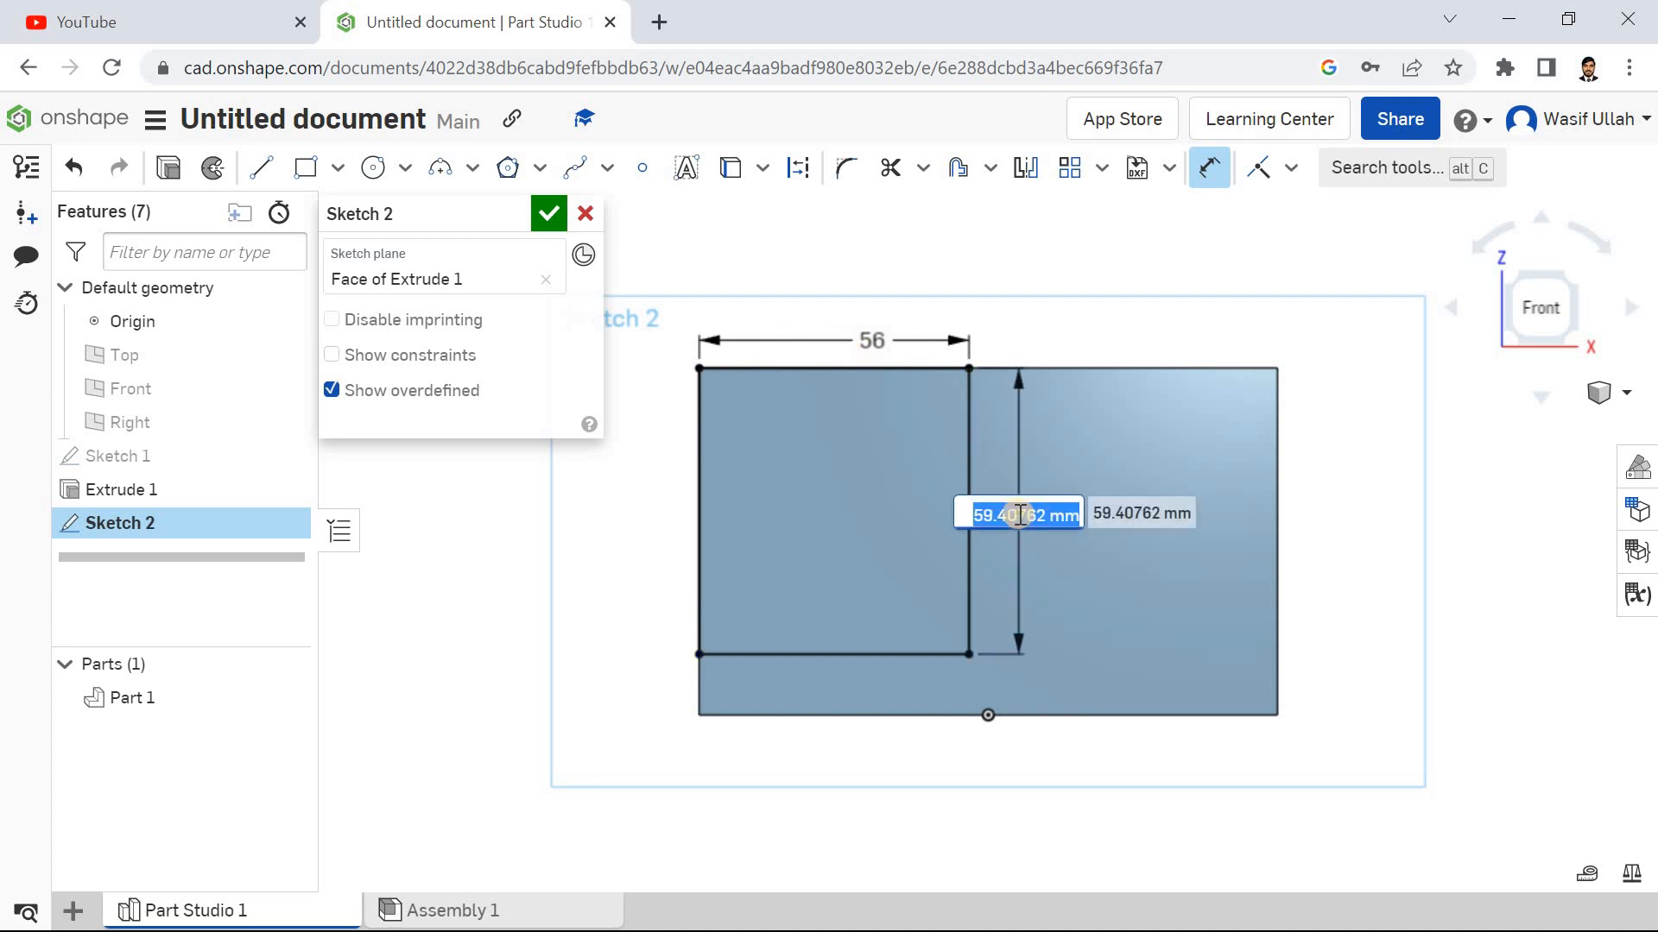
key(Return)
click(548, 214)
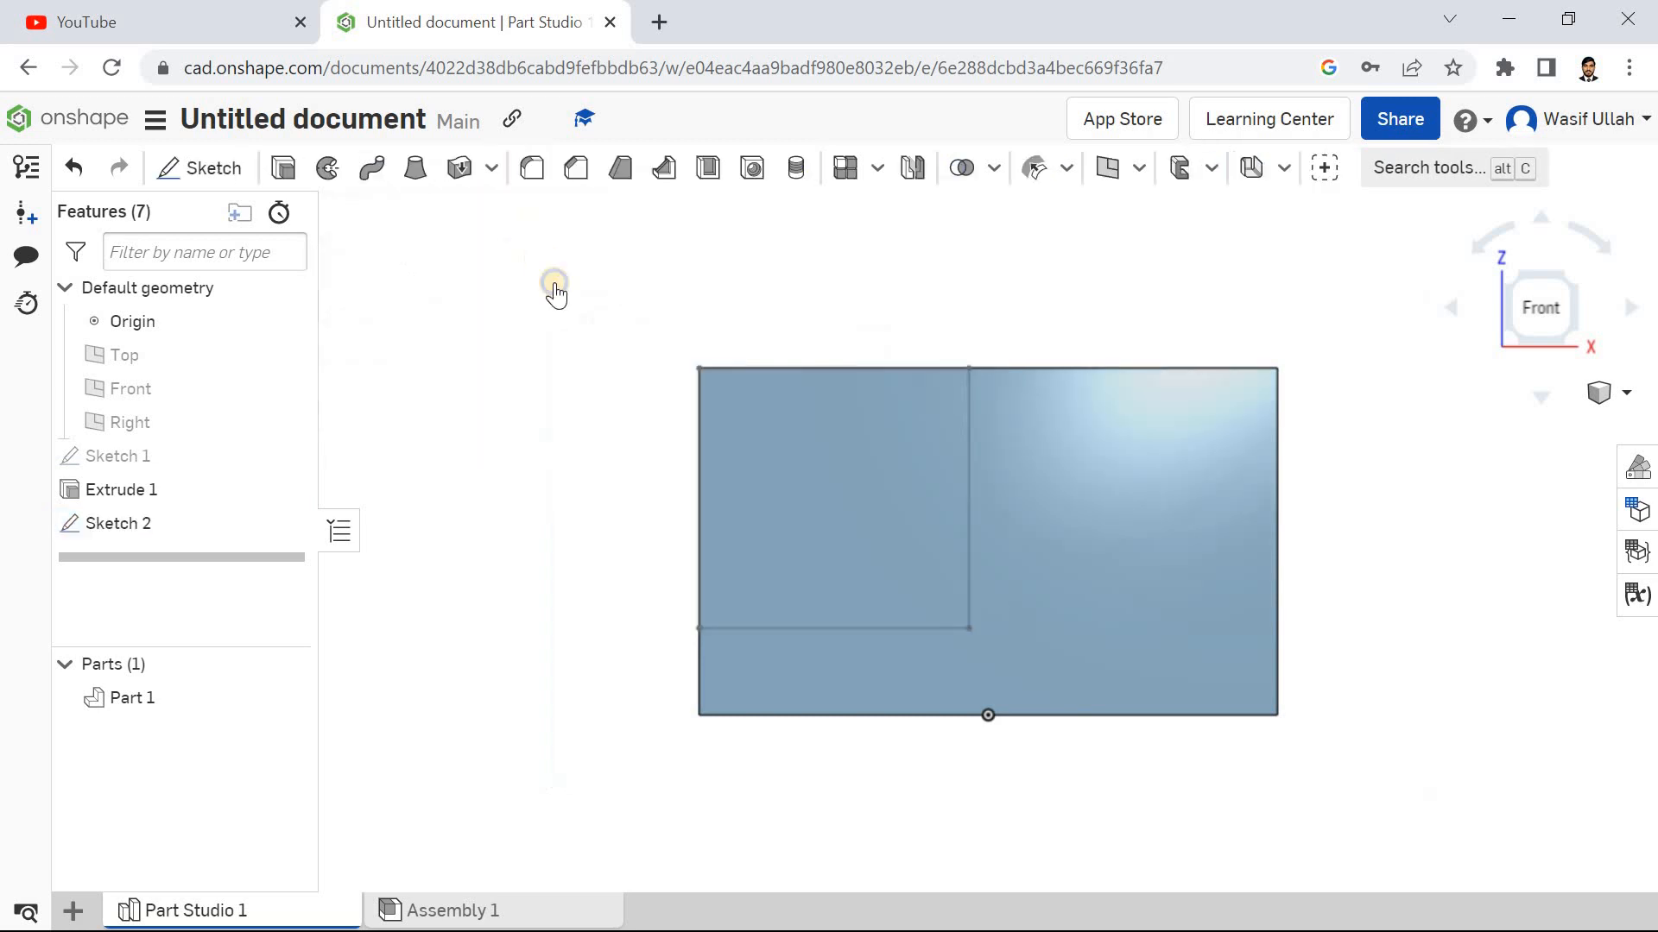
Step: Cut the rectangular region away from the block with a Remove extrude set to Through all
right_click(549, 267)
click(577, 342)
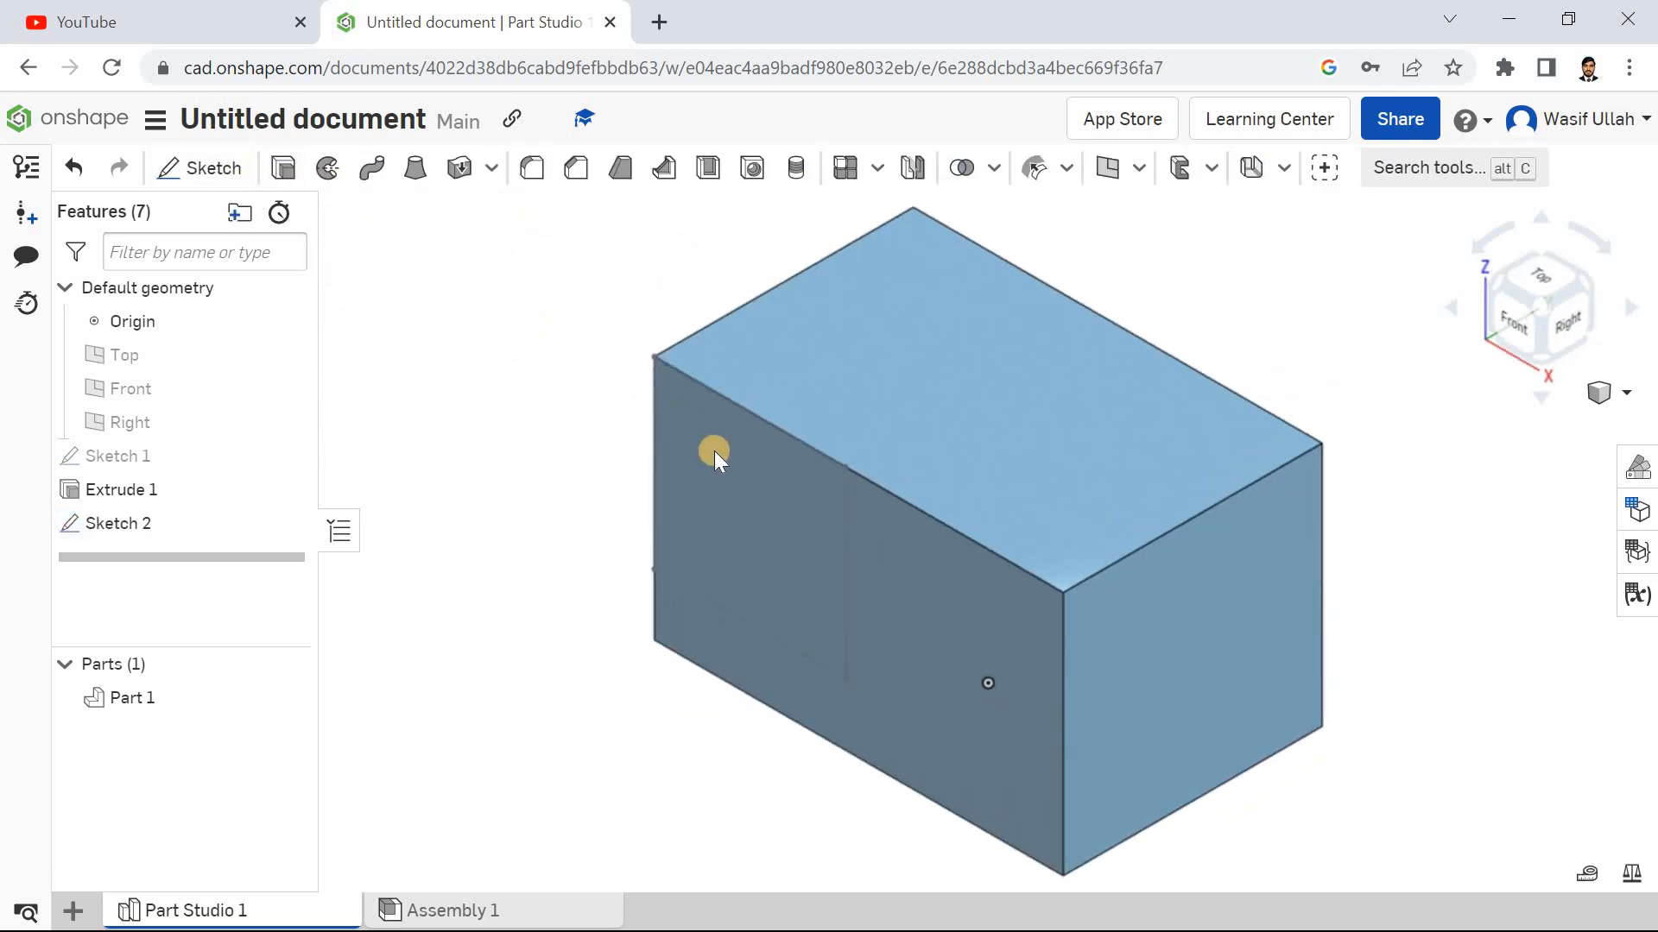
key(shift+e)
click(651, 414)
click(476, 285)
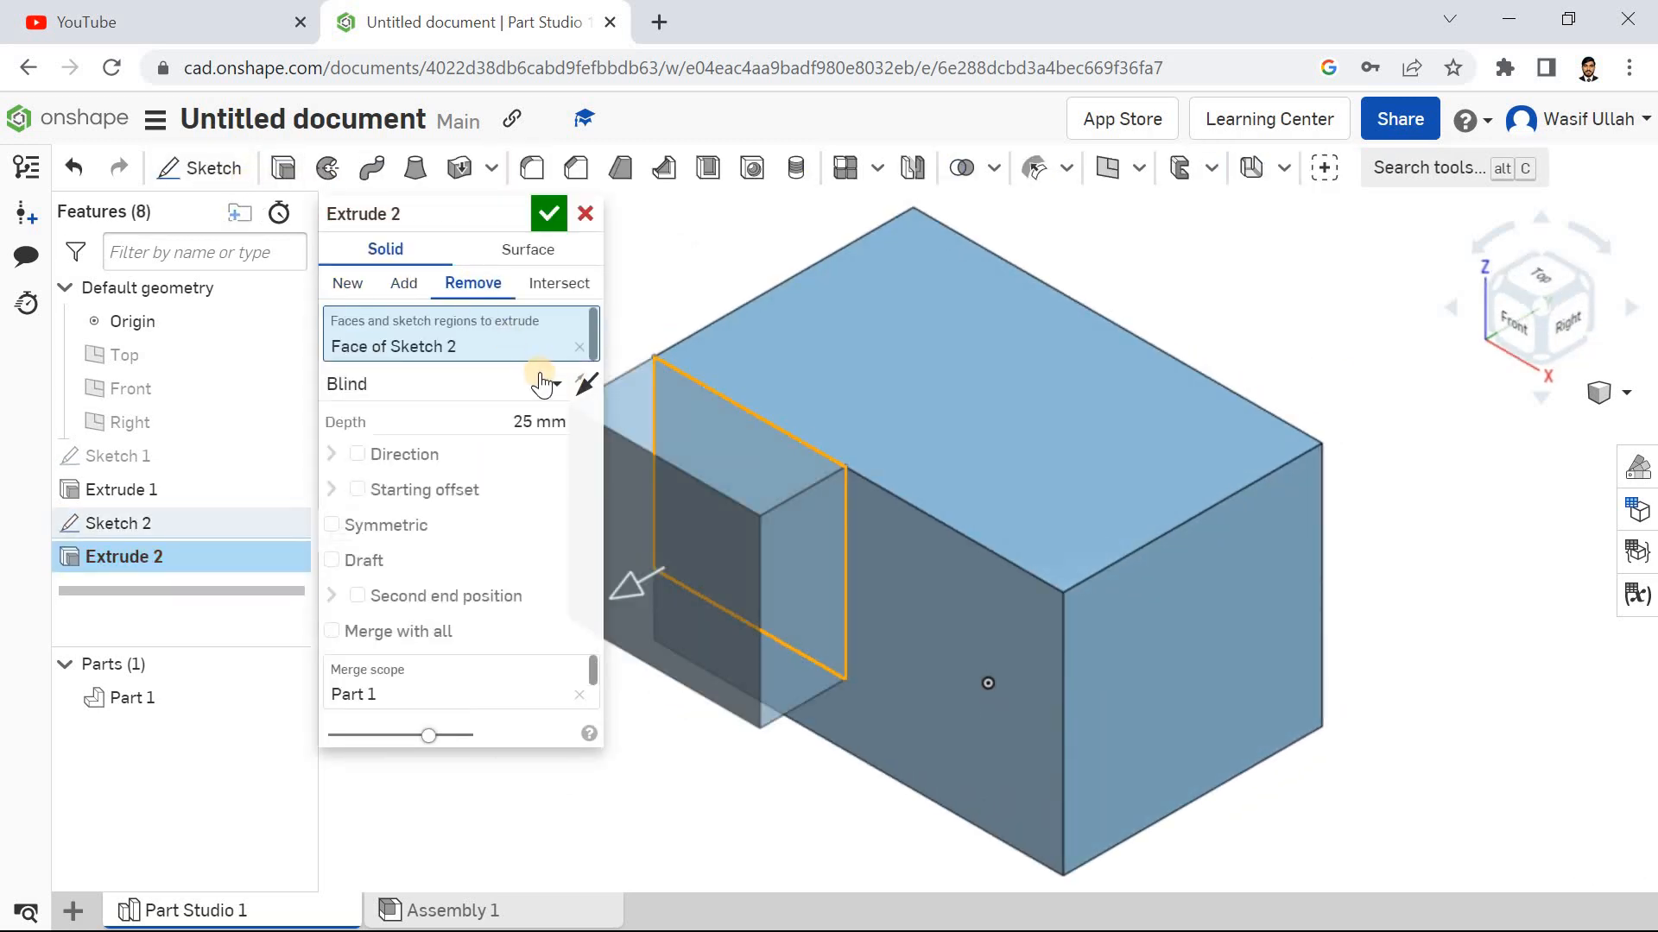
click(543, 383)
click(518, 589)
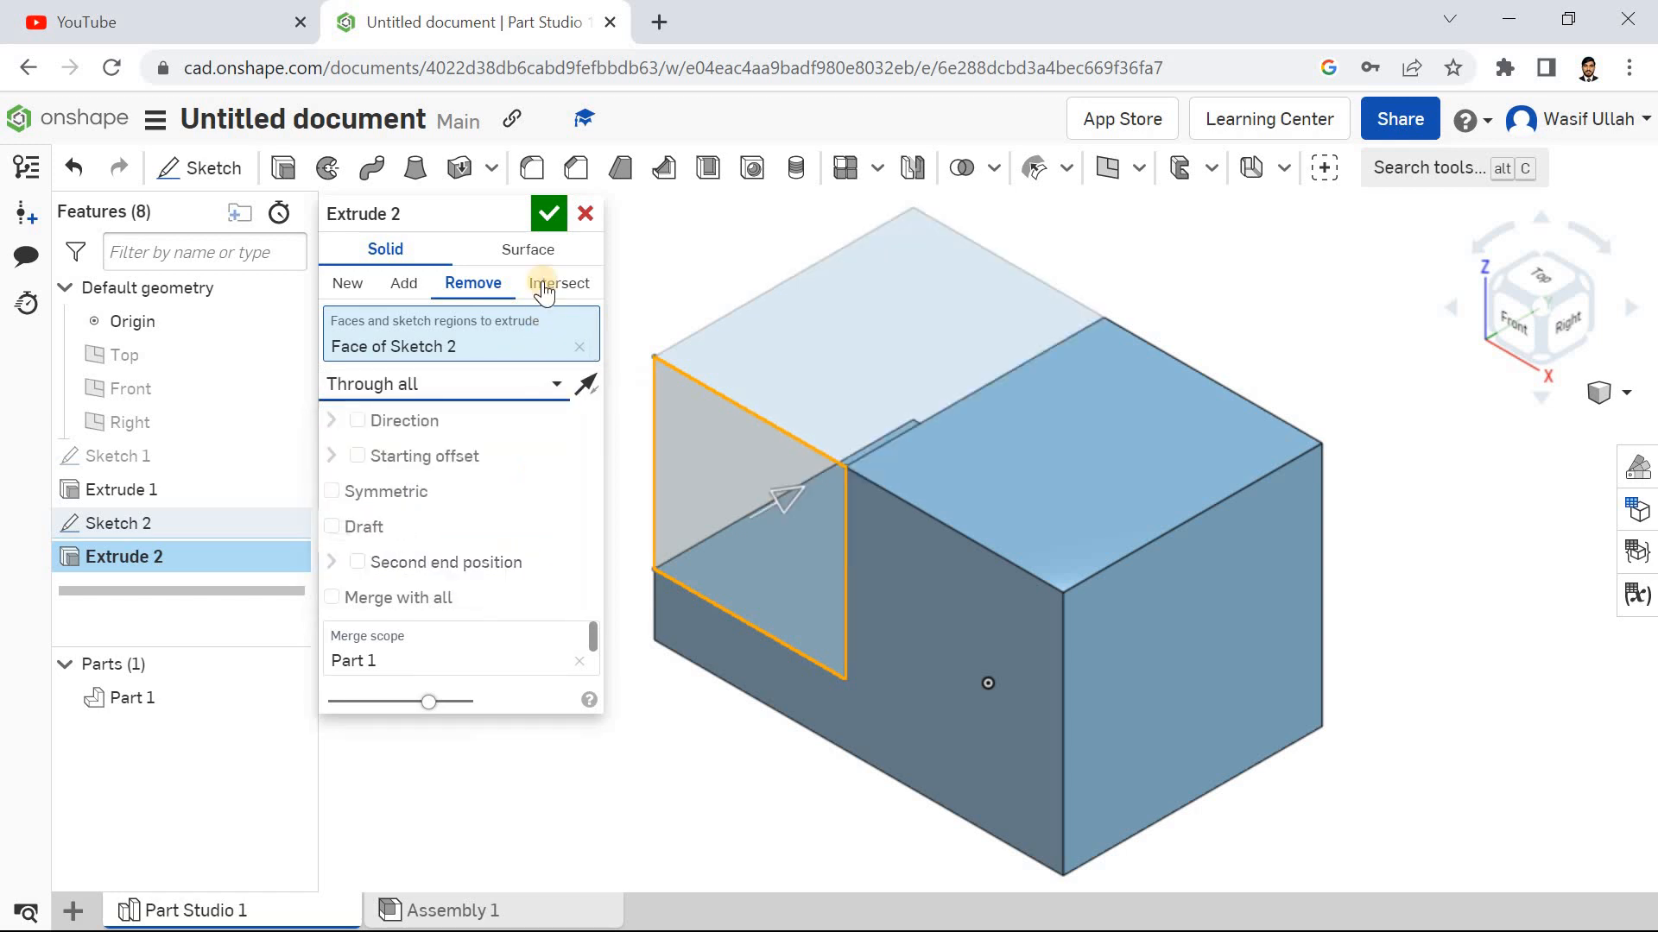
click(547, 214)
Step: Start a sketch on the raised block's top face and draw a center-point rectangle about 34 mm wide, level with the origin
right_click(538, 235)
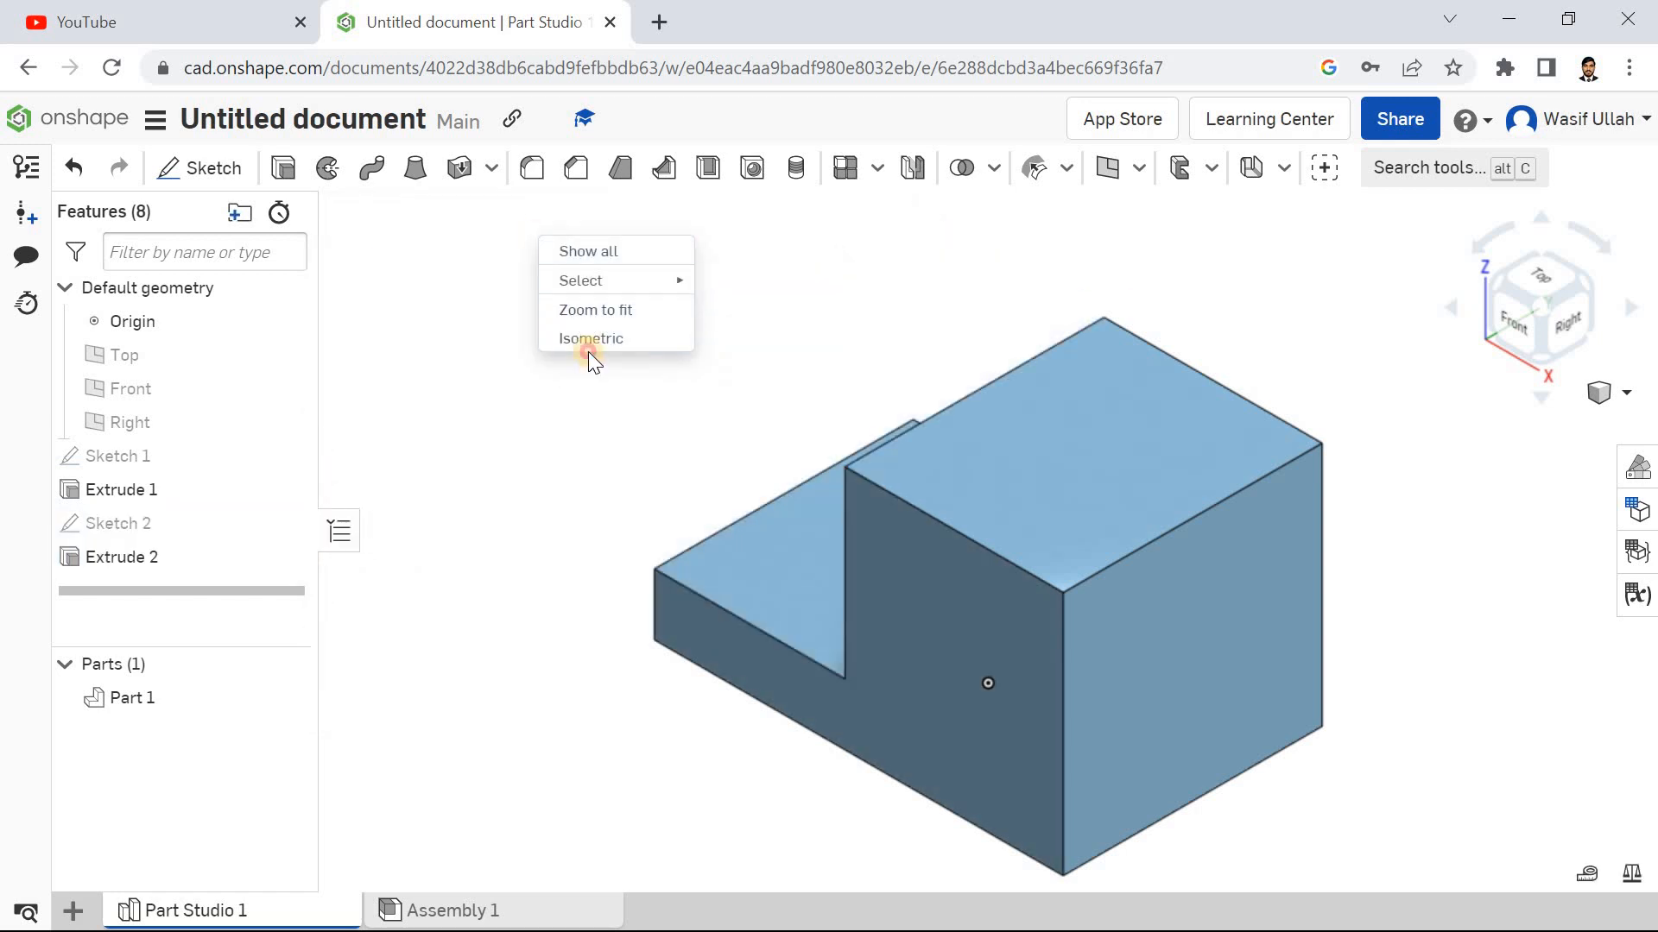
click(588, 338)
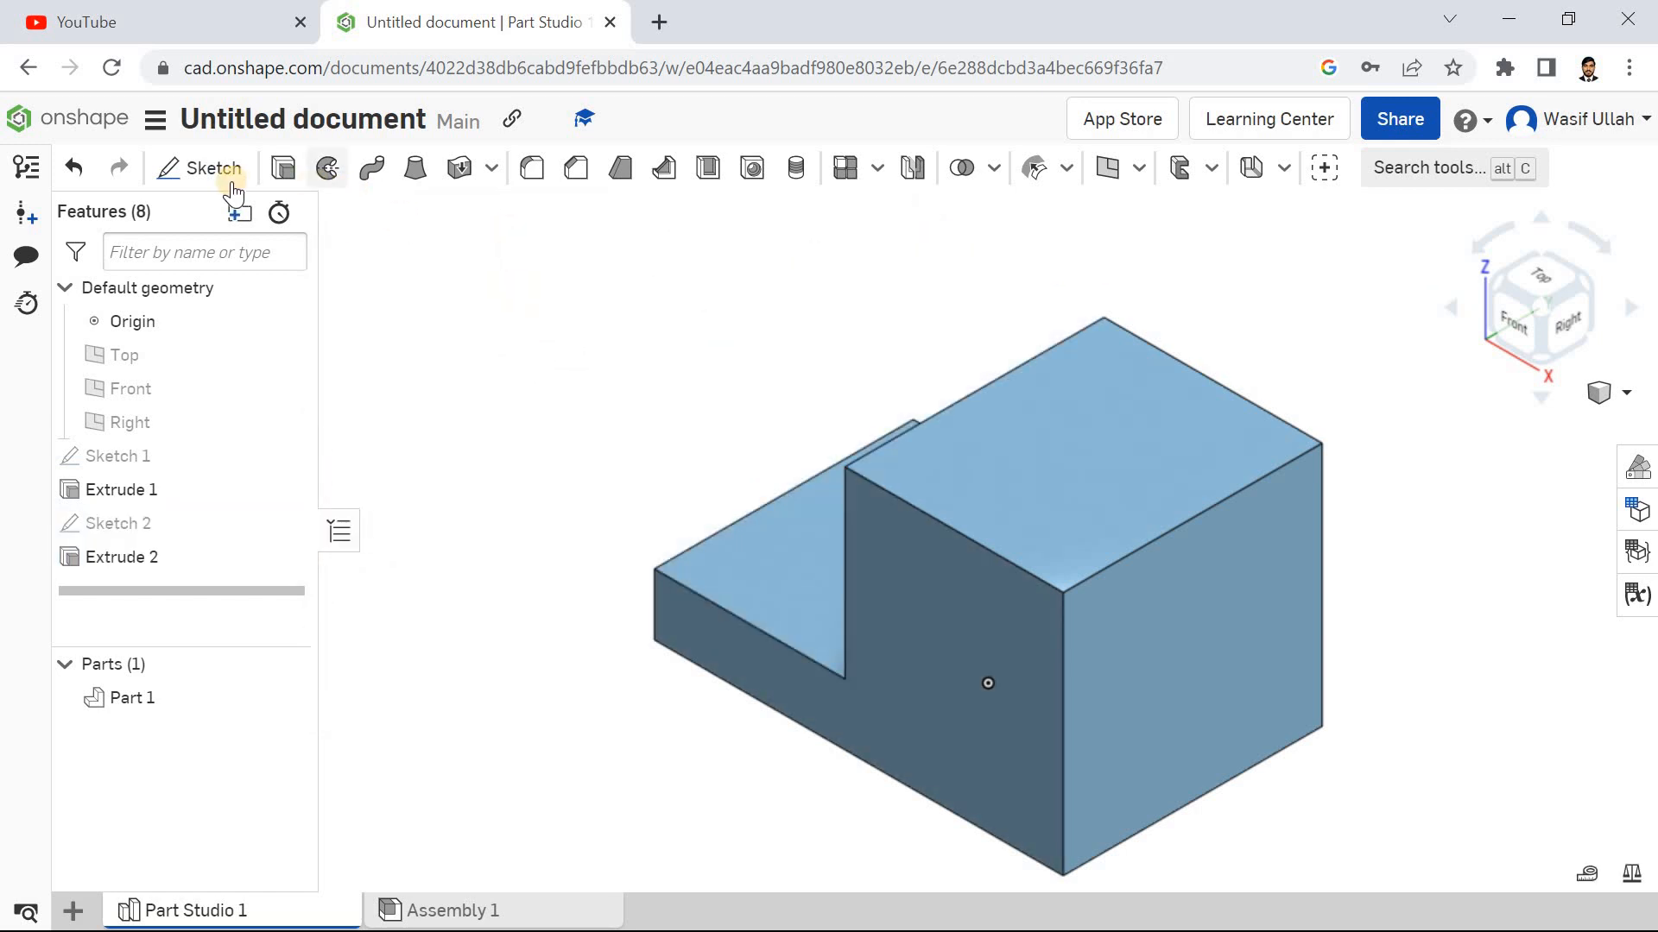
key(shift+s)
click(1022, 432)
key(n)
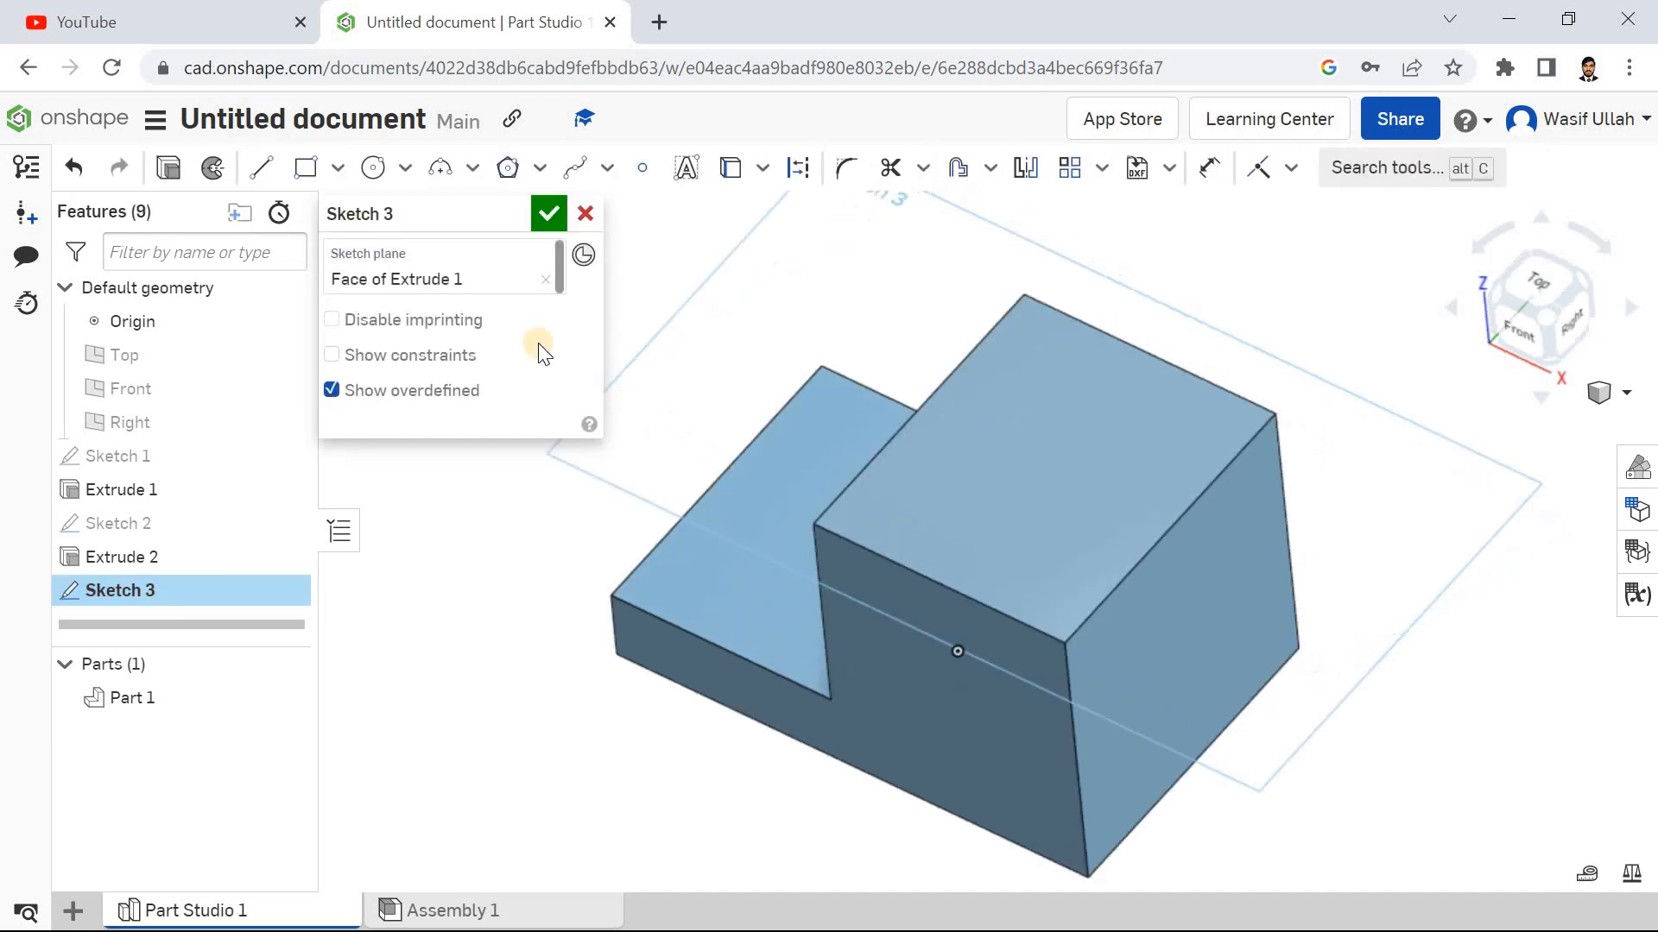
click(337, 167)
click(352, 251)
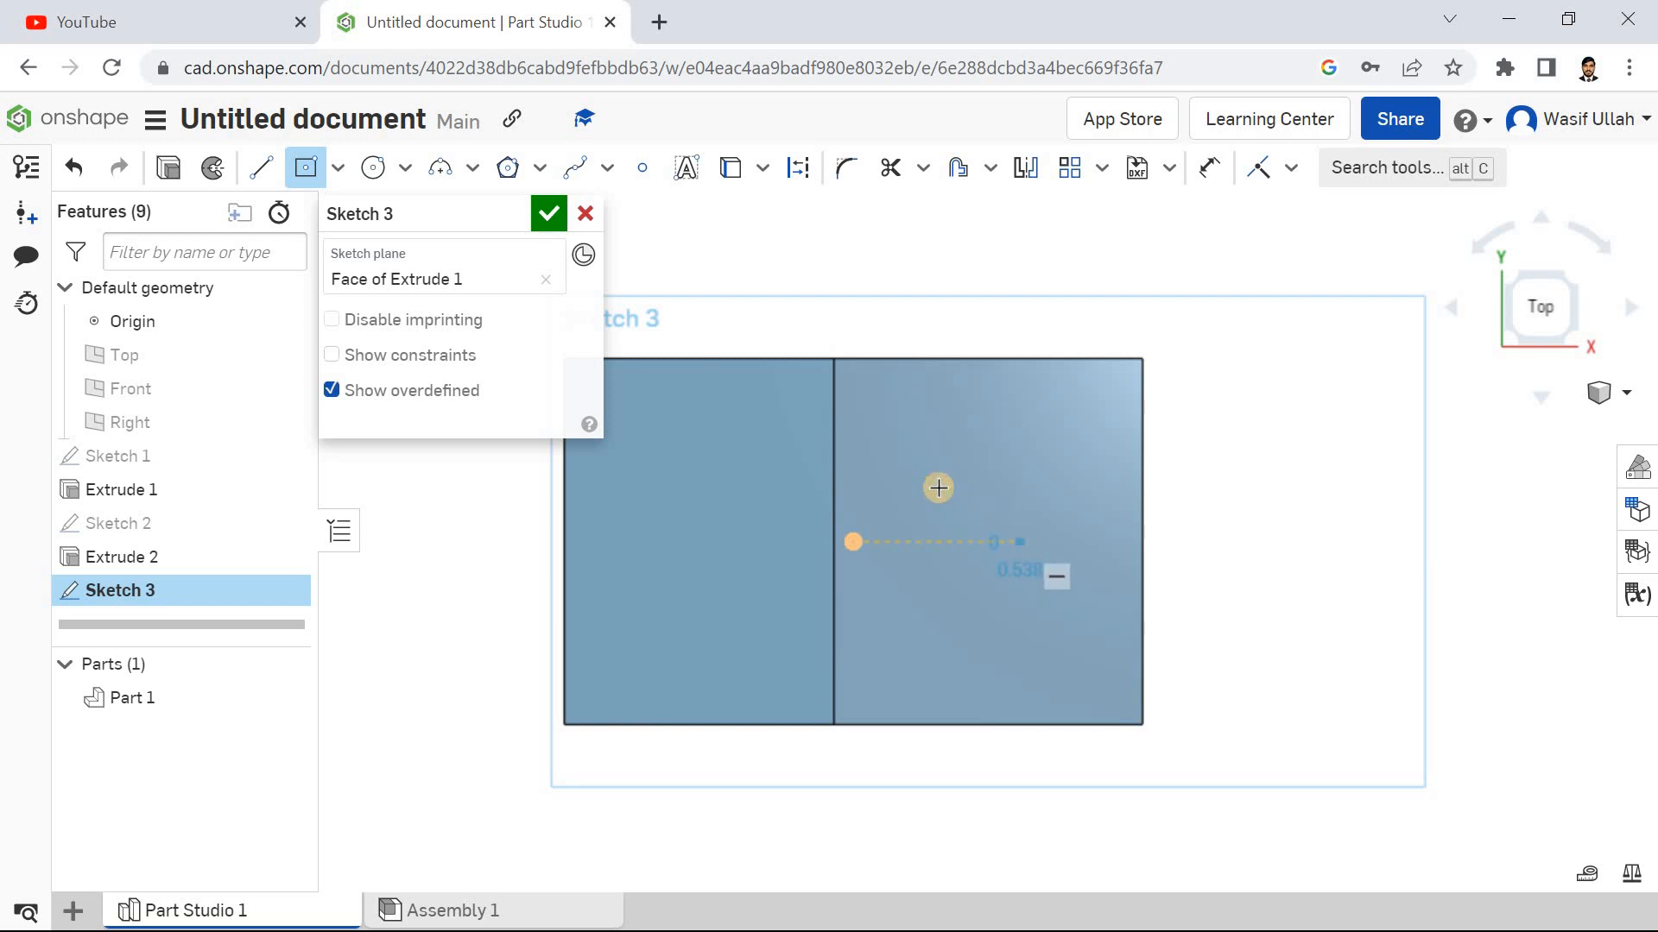
click(1020, 542)
click(938, 436)
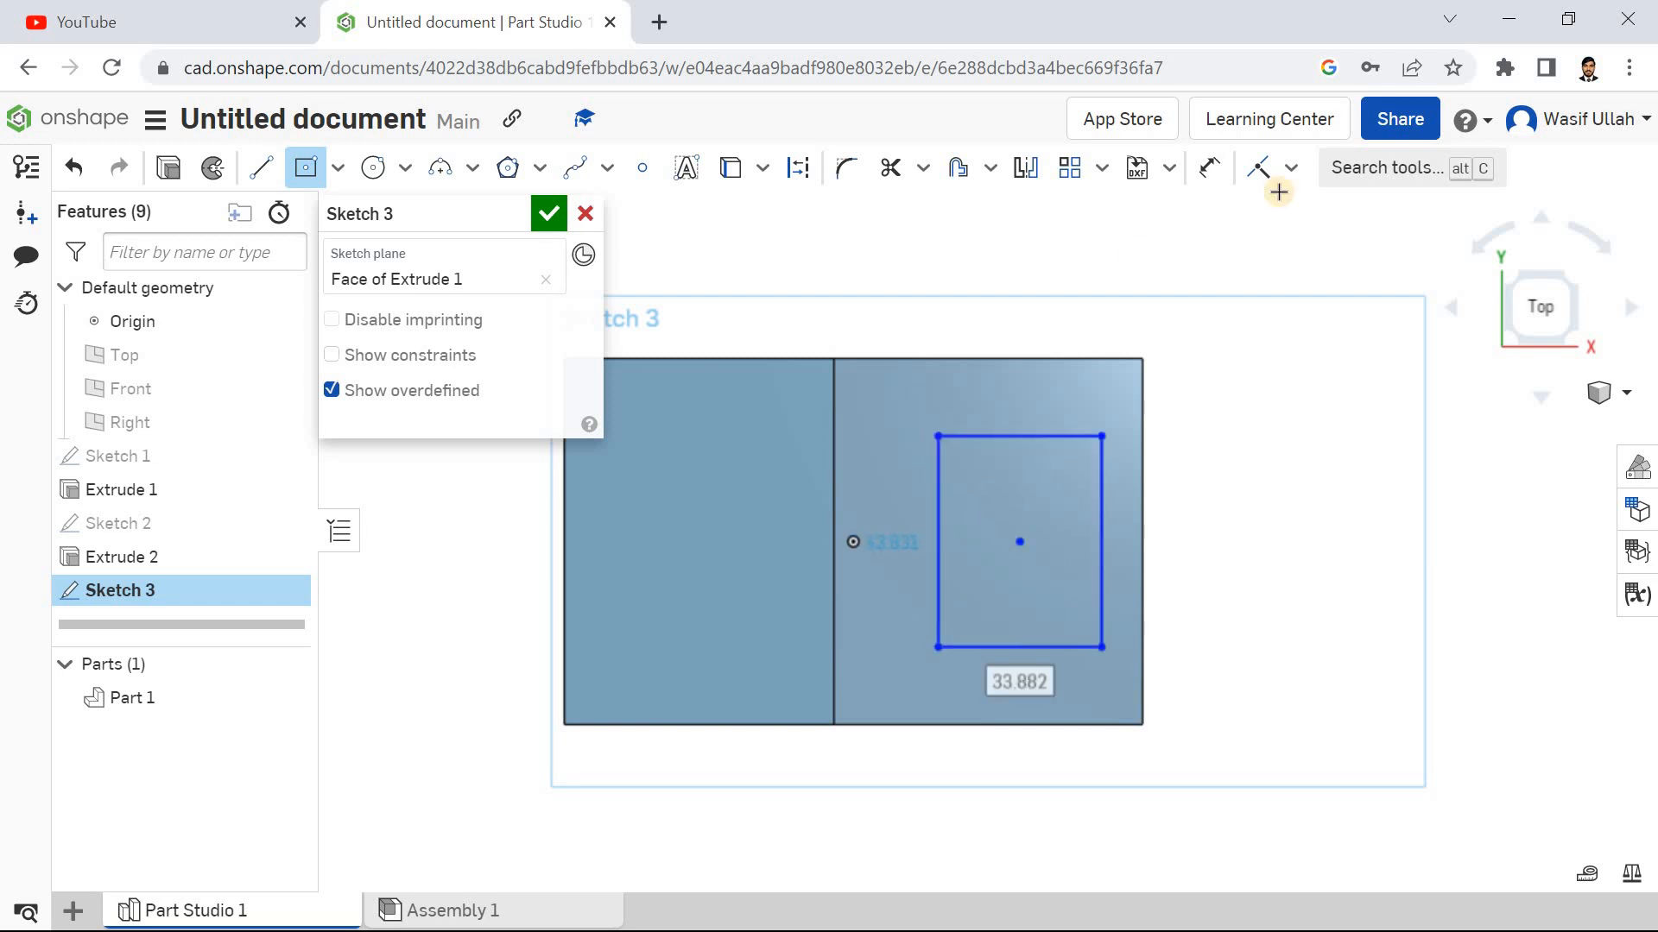
Step: Dimension the center-point rectangle's width as 36 mm
click(1211, 173)
click(1019, 438)
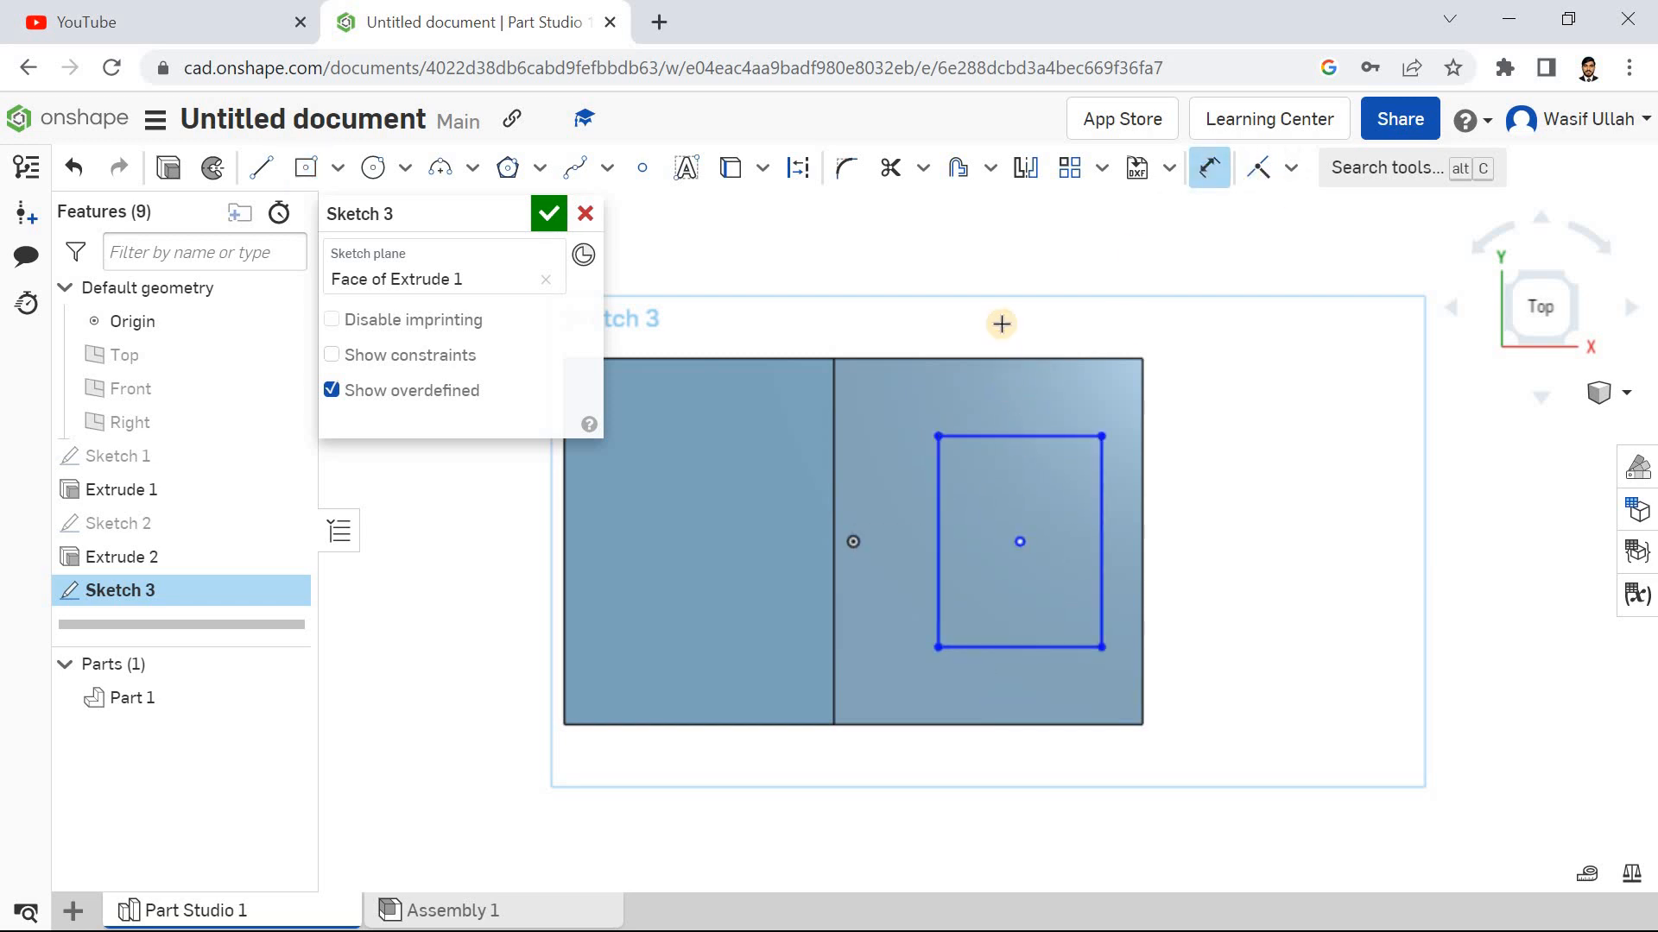
click(1001, 323)
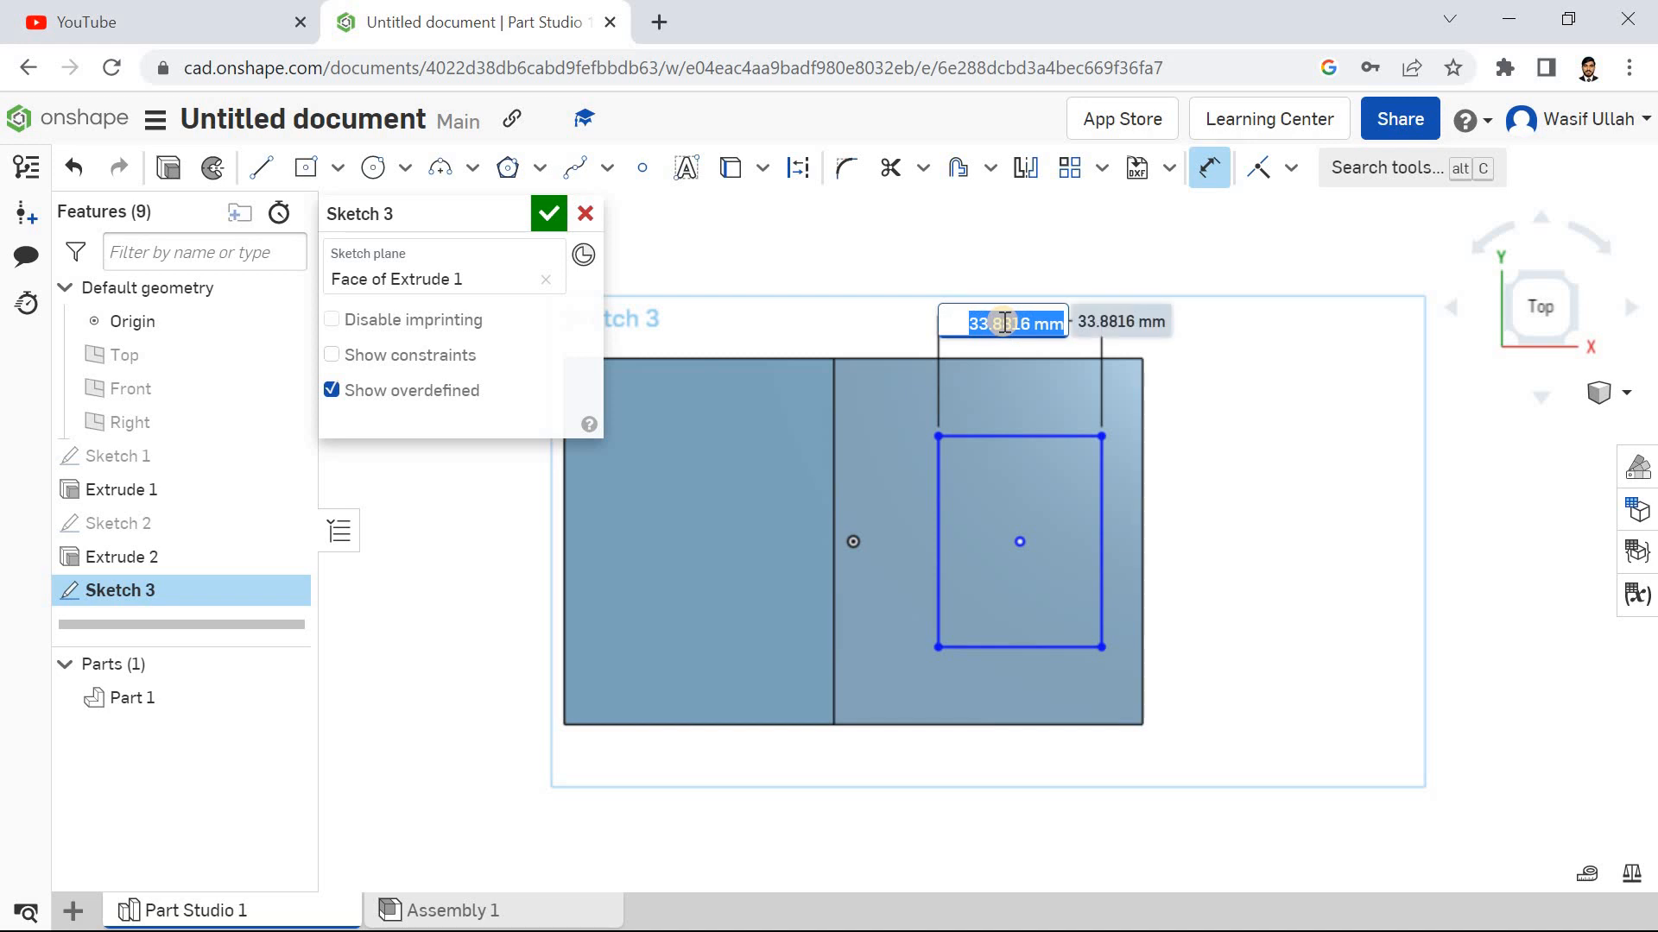
text(36)
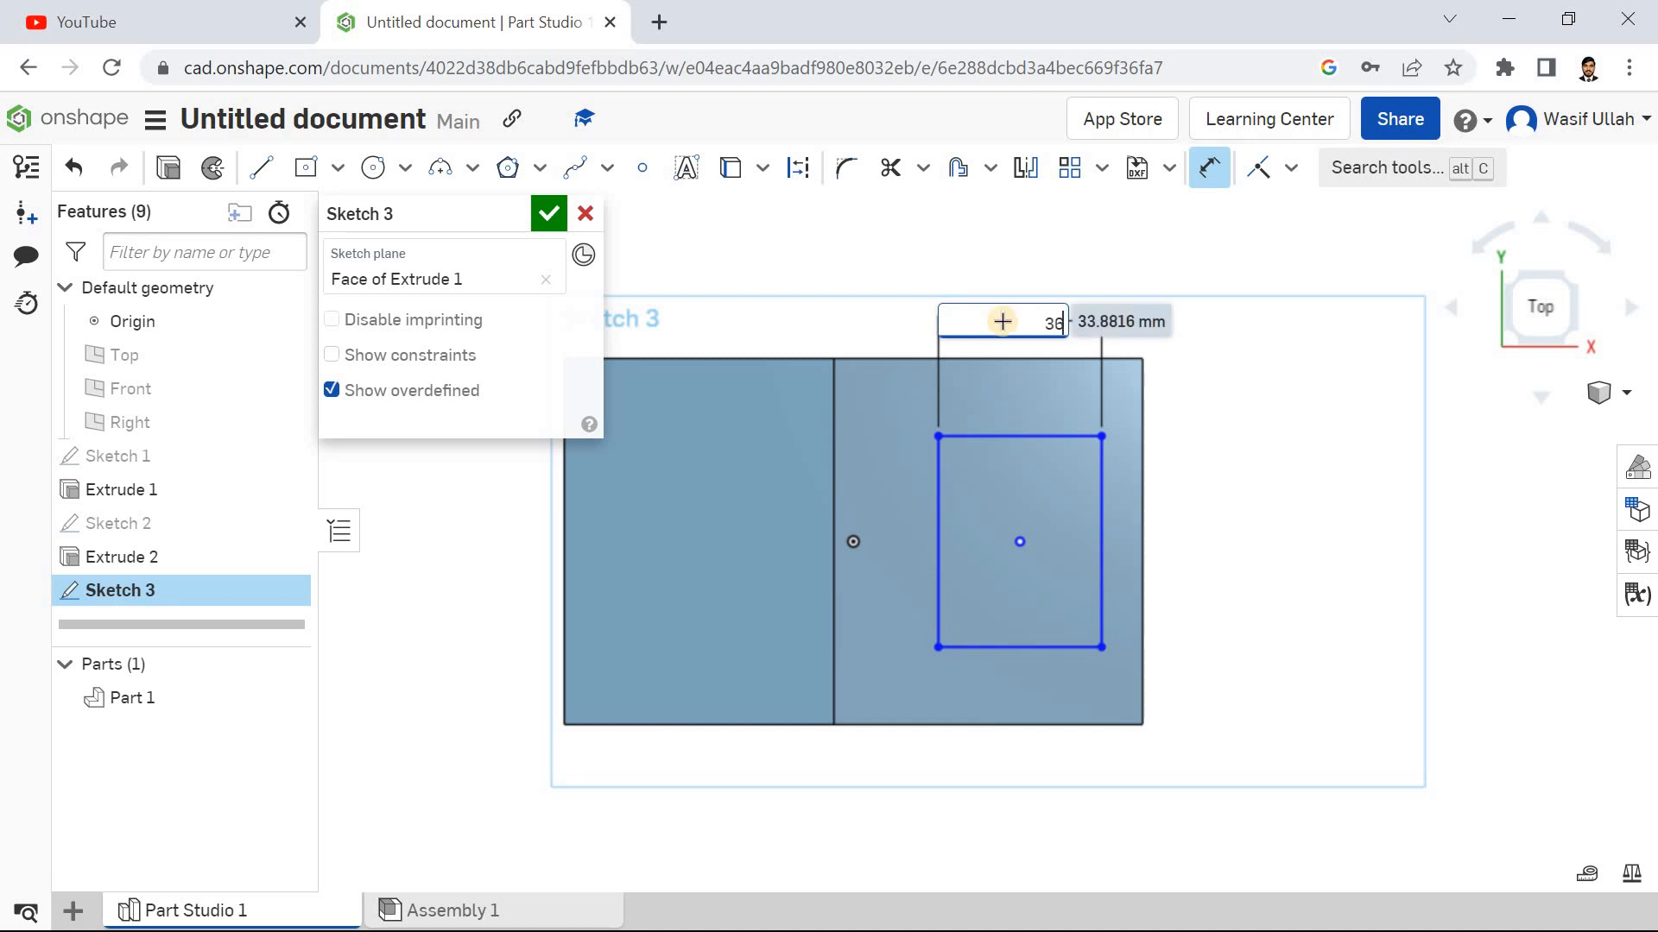
key(Return)
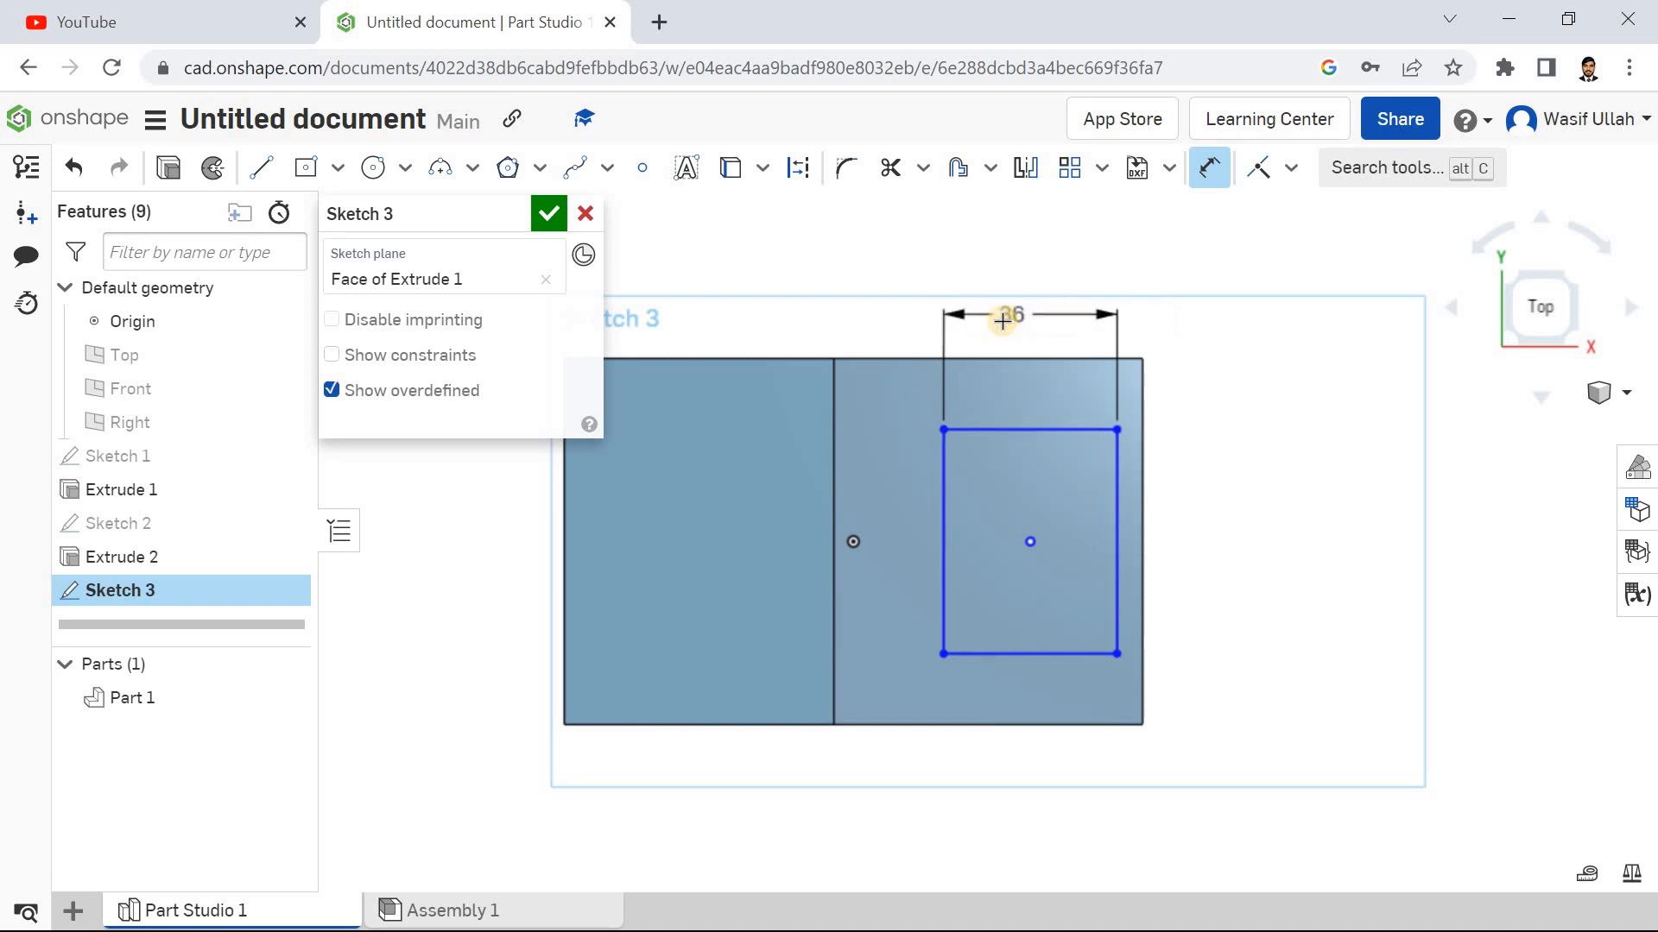
Step: Dimension the center-point rectangle's height as 50 mm
click(943, 558)
click(922, 557)
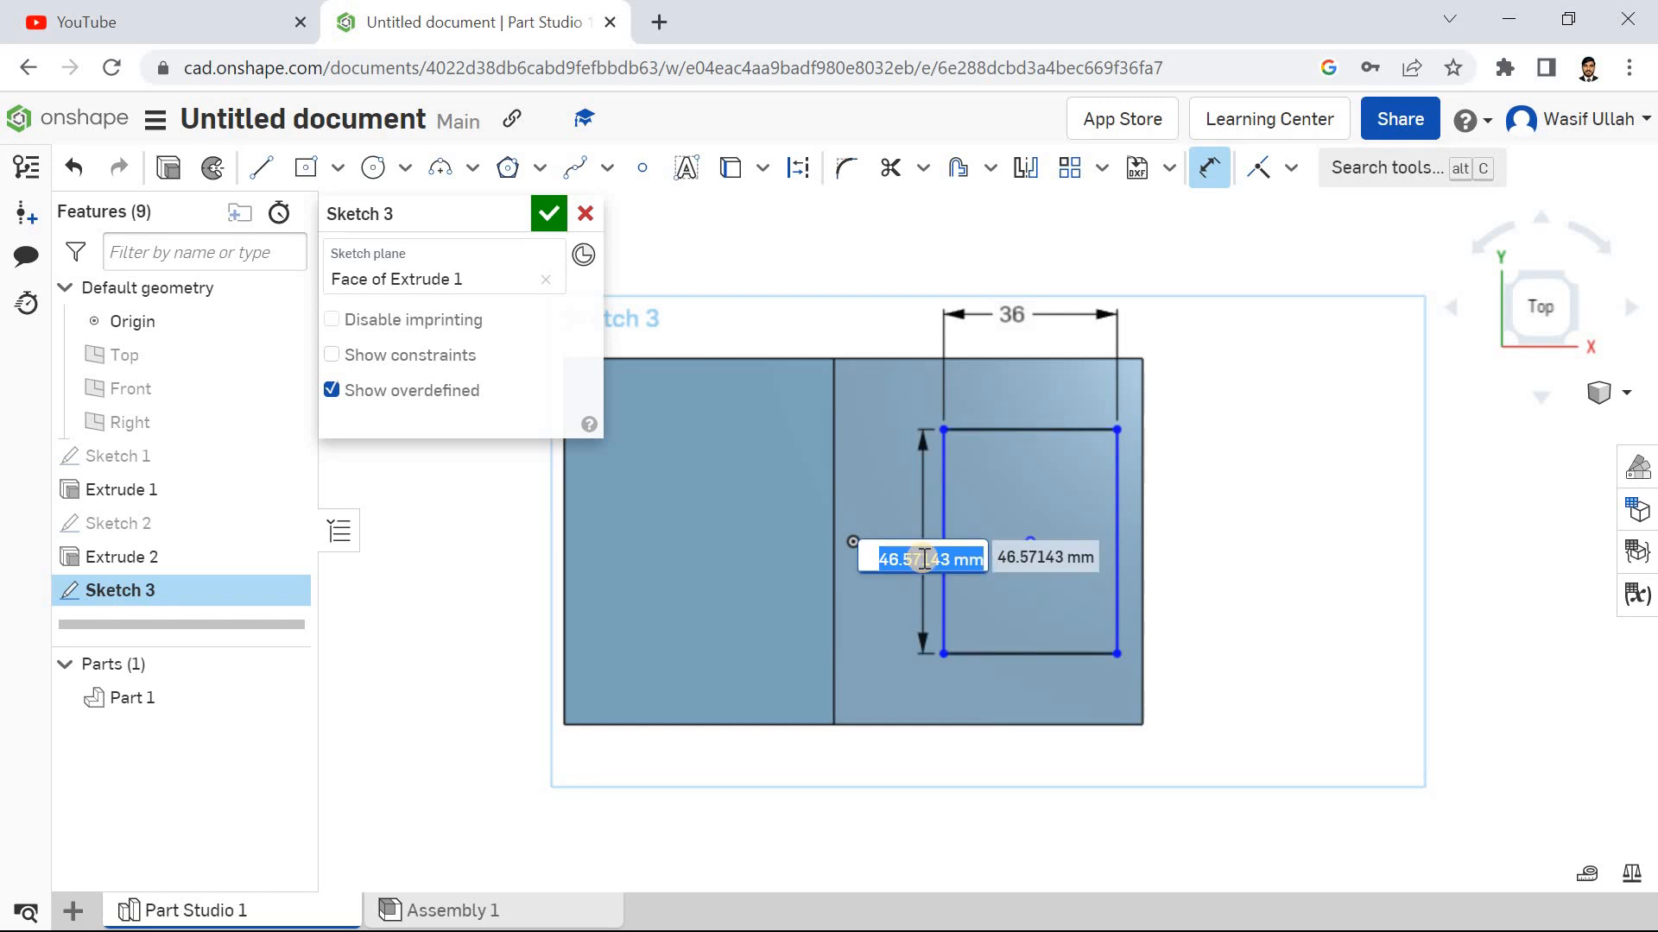
text(50)
key(Return)
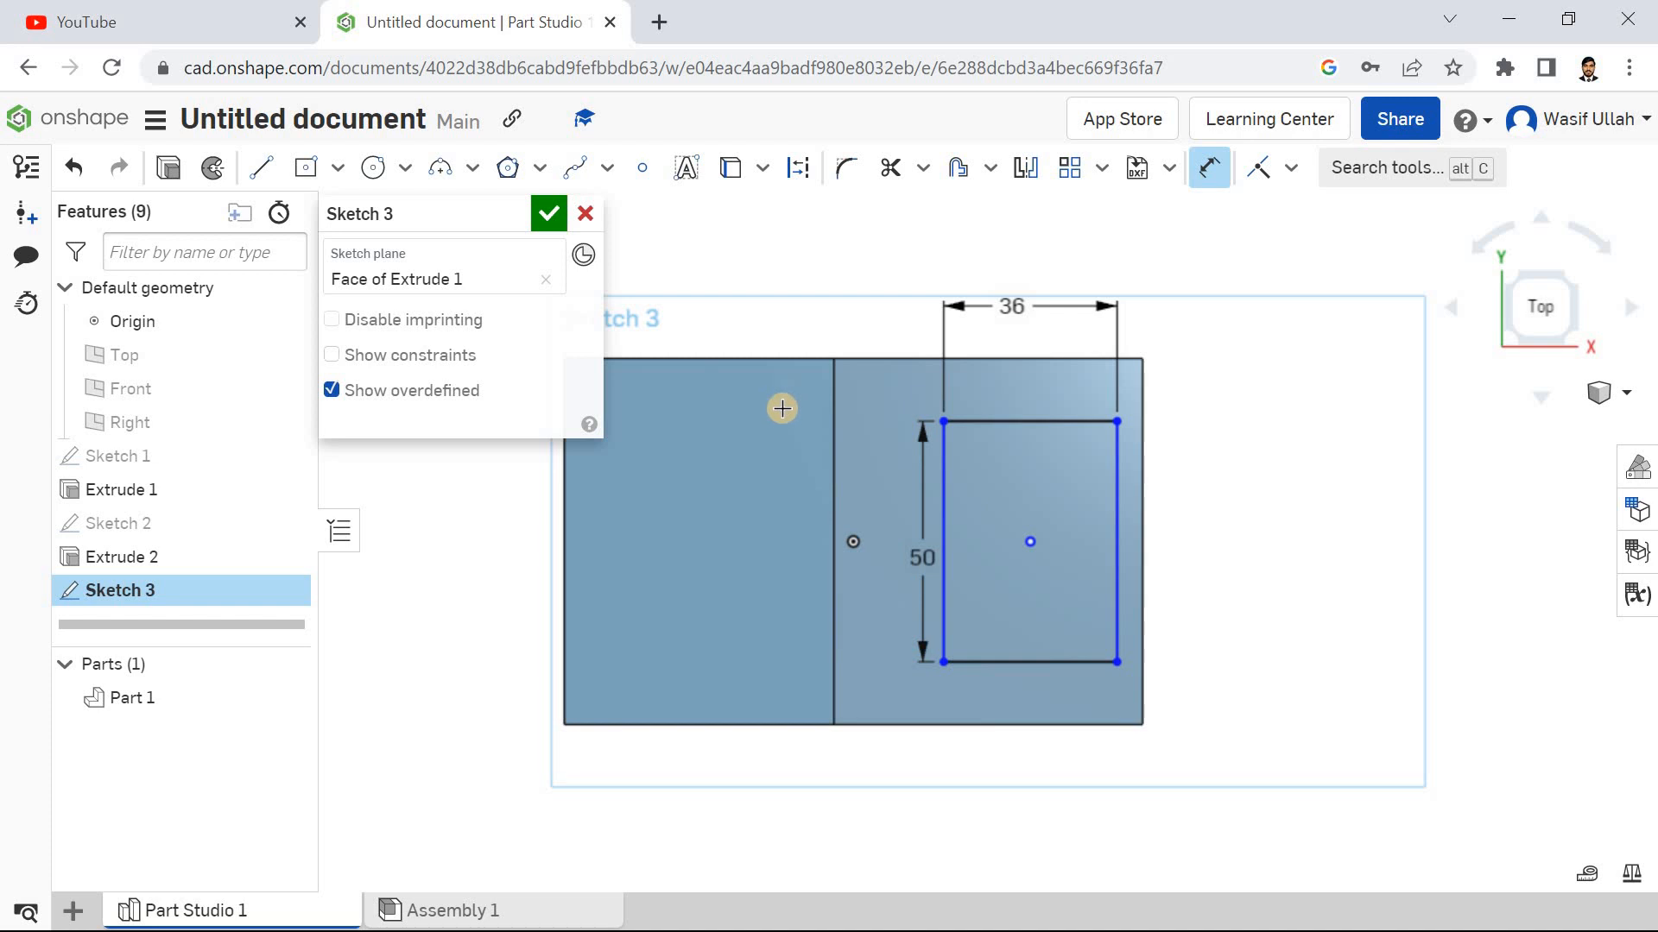
Step: Check the reference drawing 2.png and set the distance from the raised block's step edge to the rectangle to 13 mm
click(1509, 19)
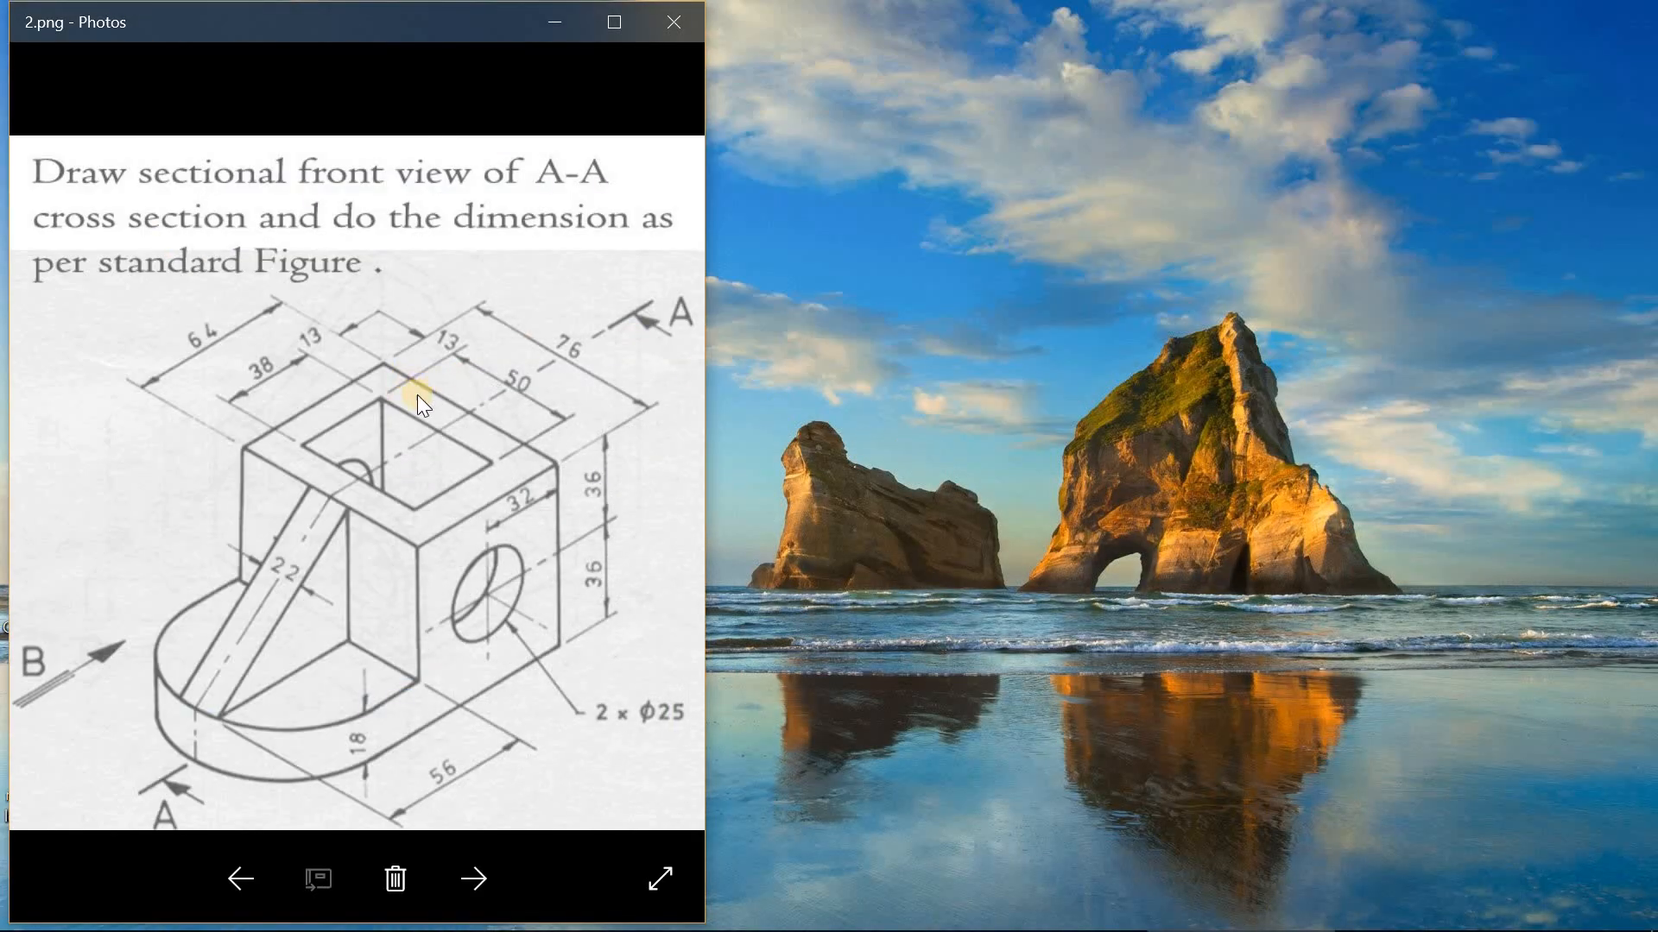
click(1058, 909)
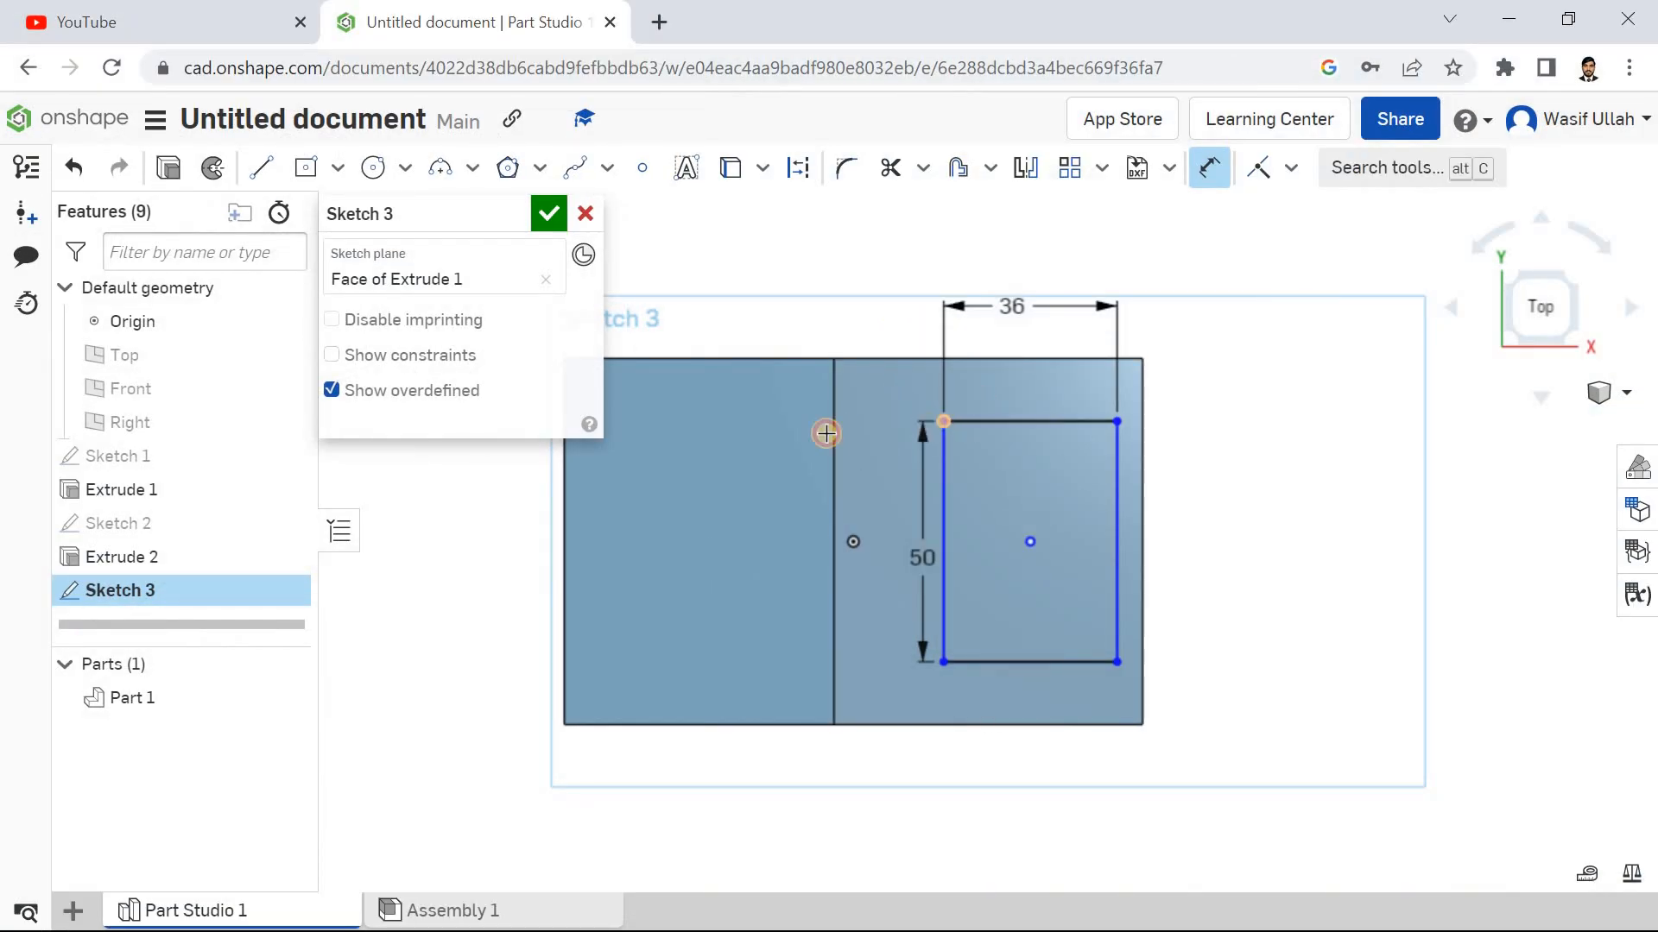
click(826, 433)
click(852, 383)
click(866, 319)
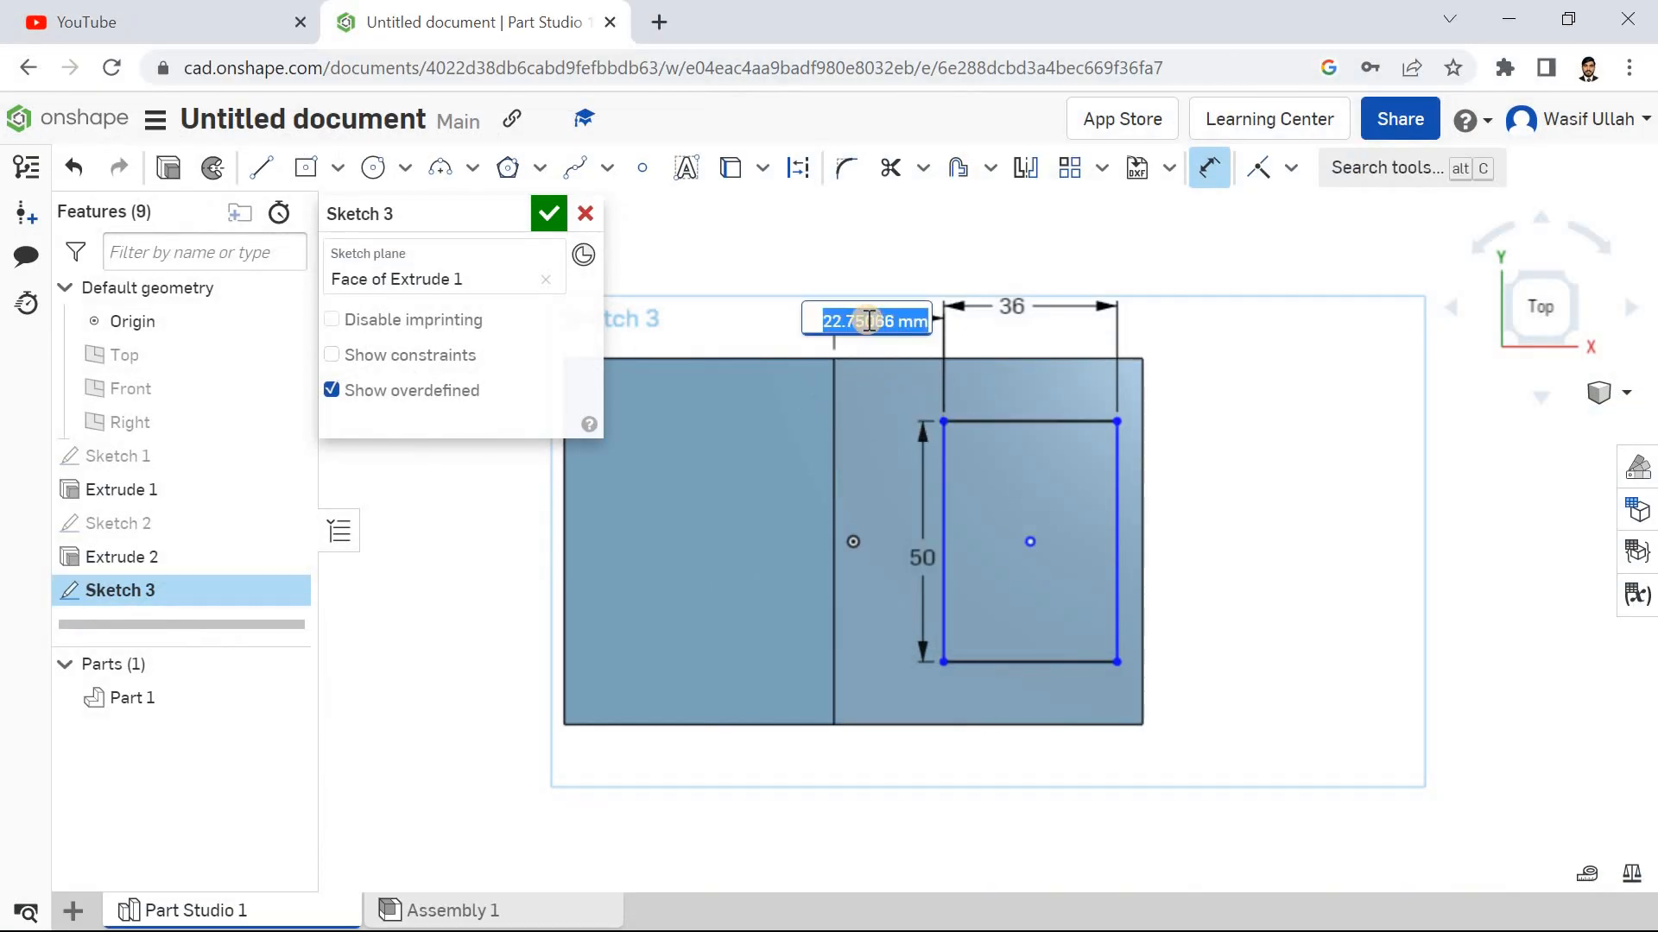
text(13)
key(Return)
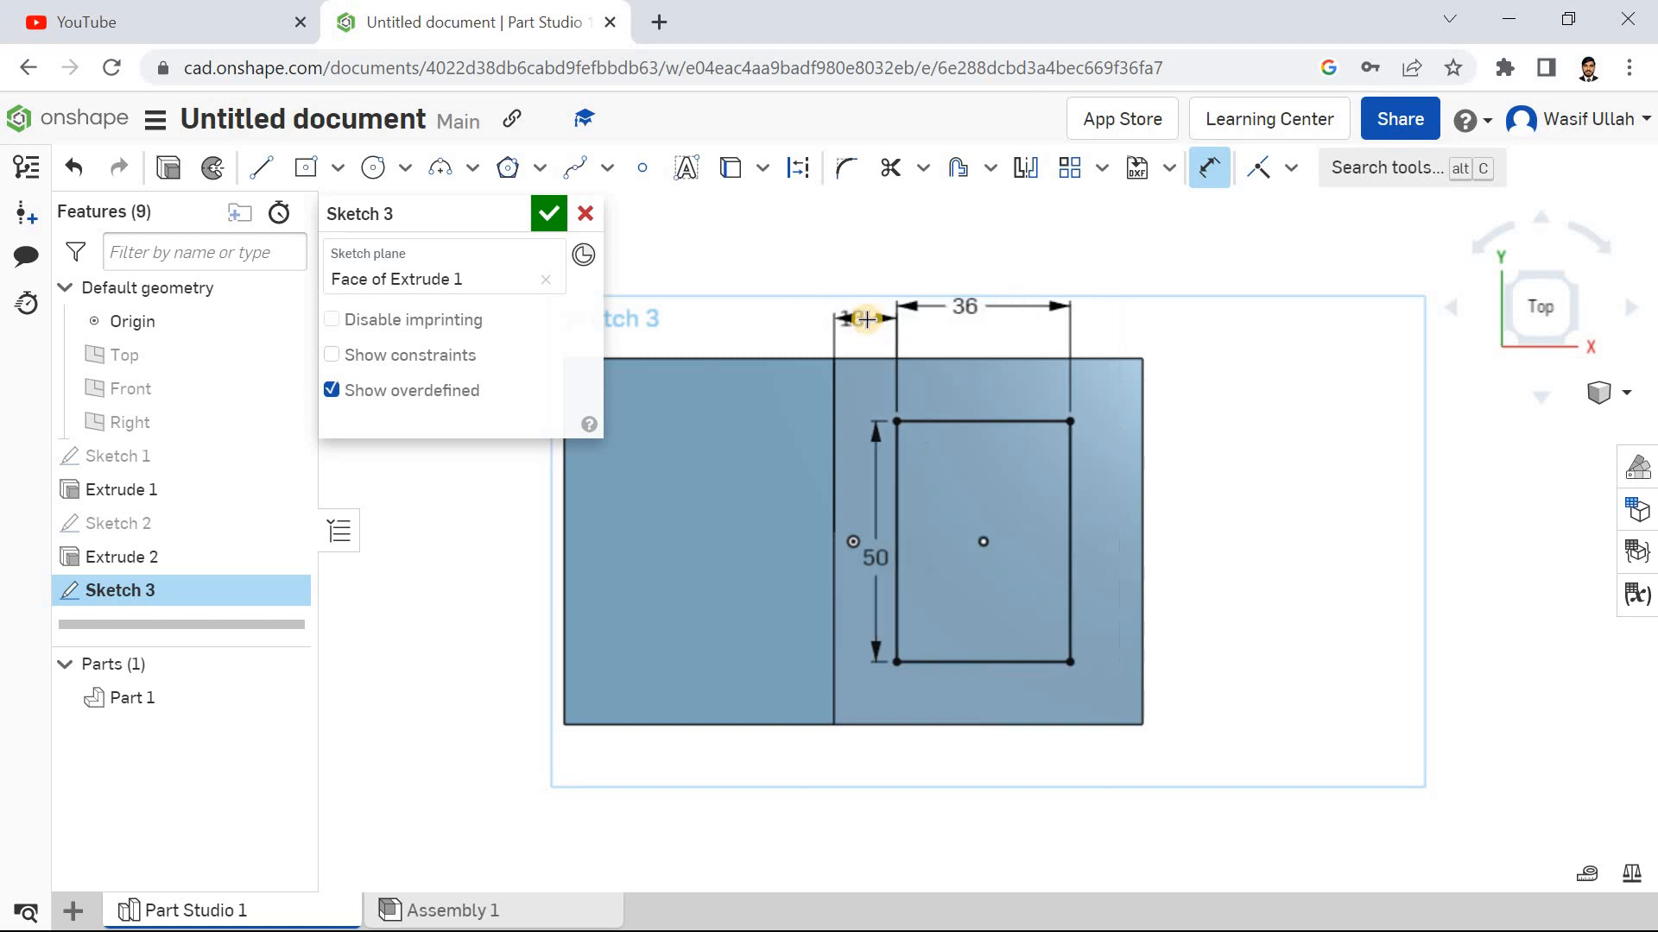
Step: Add a 12 mm dimension between the rectangle's upper edge and the block's back edge, and finish the sketch
click(1030, 398)
click(1021, 359)
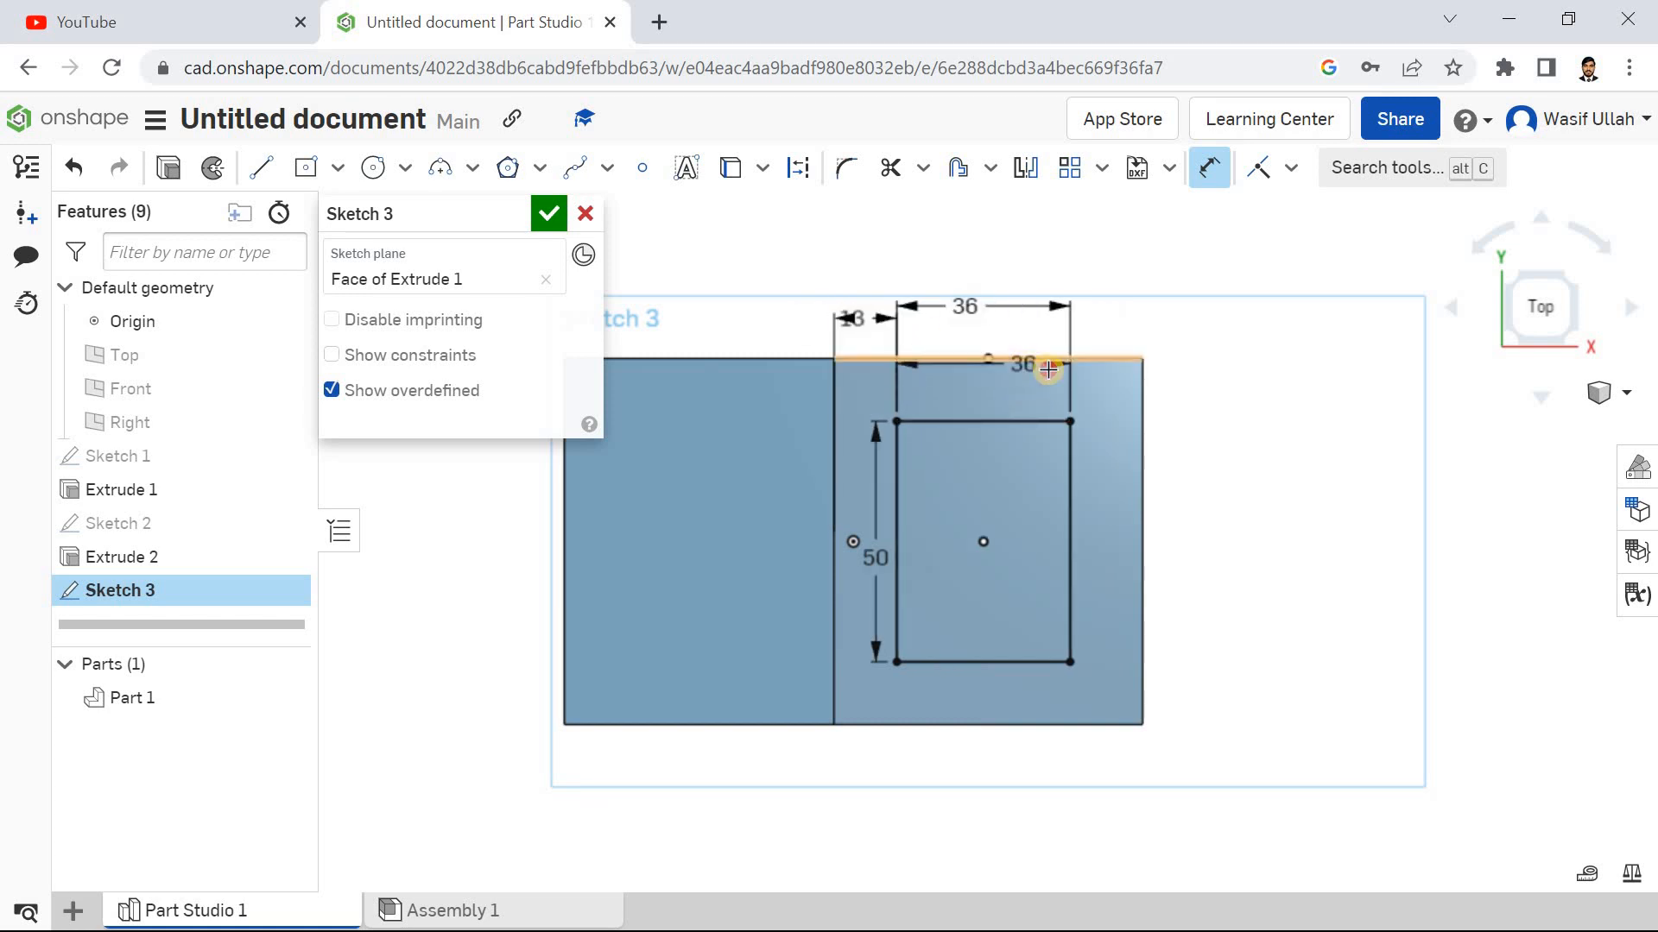
click(1172, 387)
text(1)
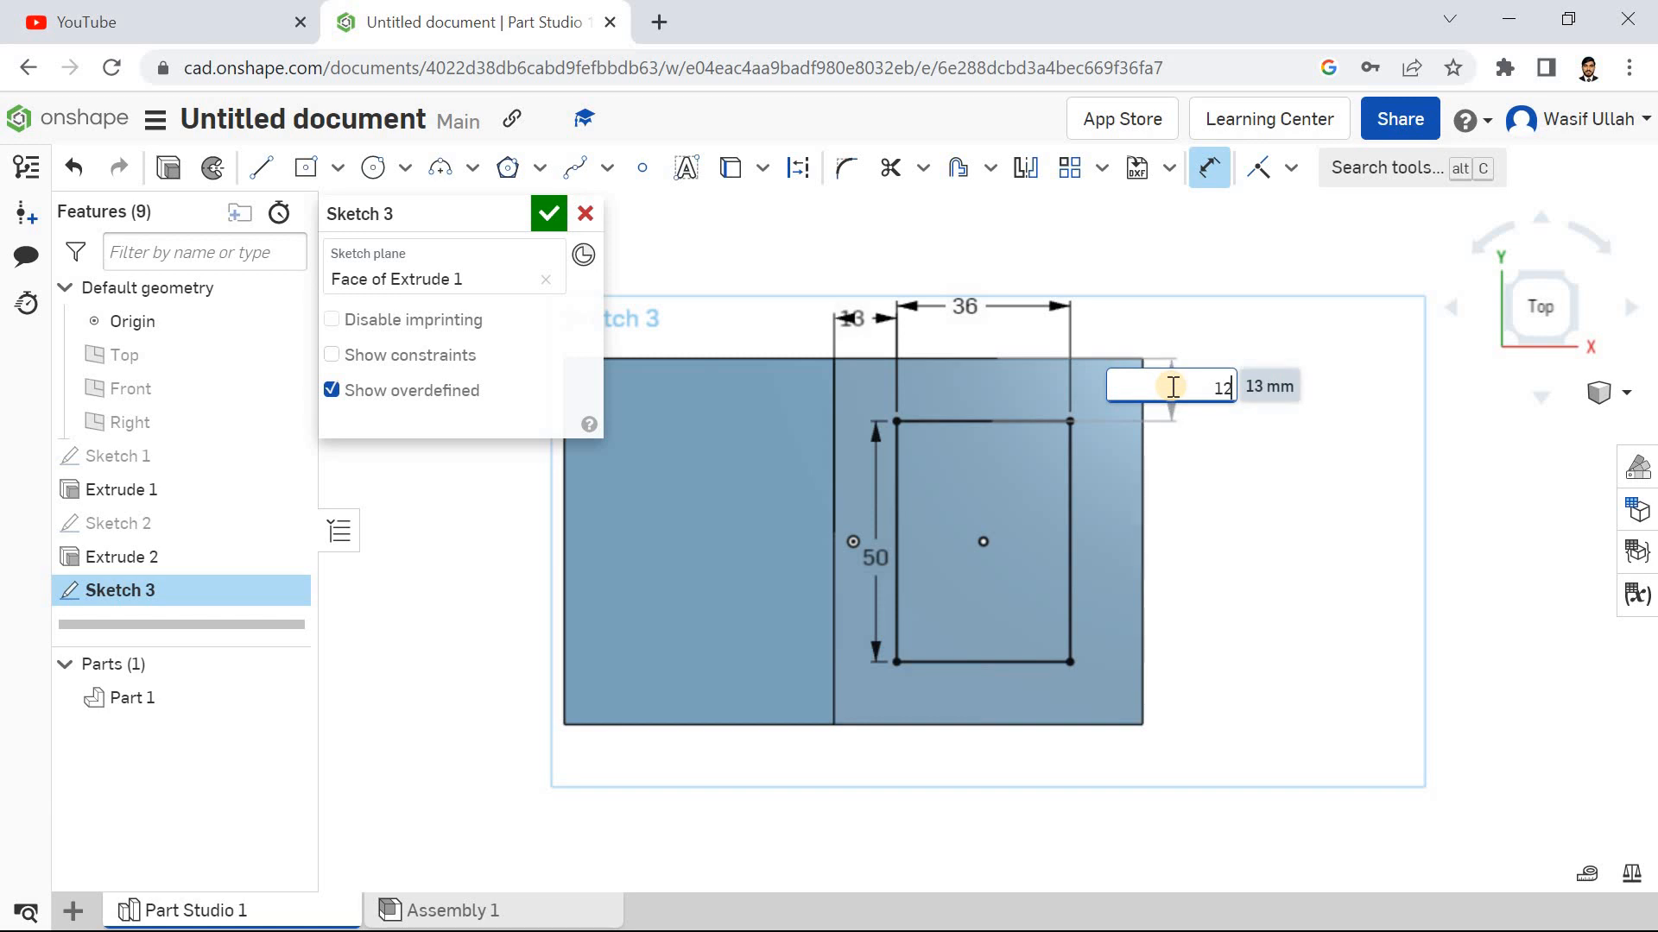
key(Return)
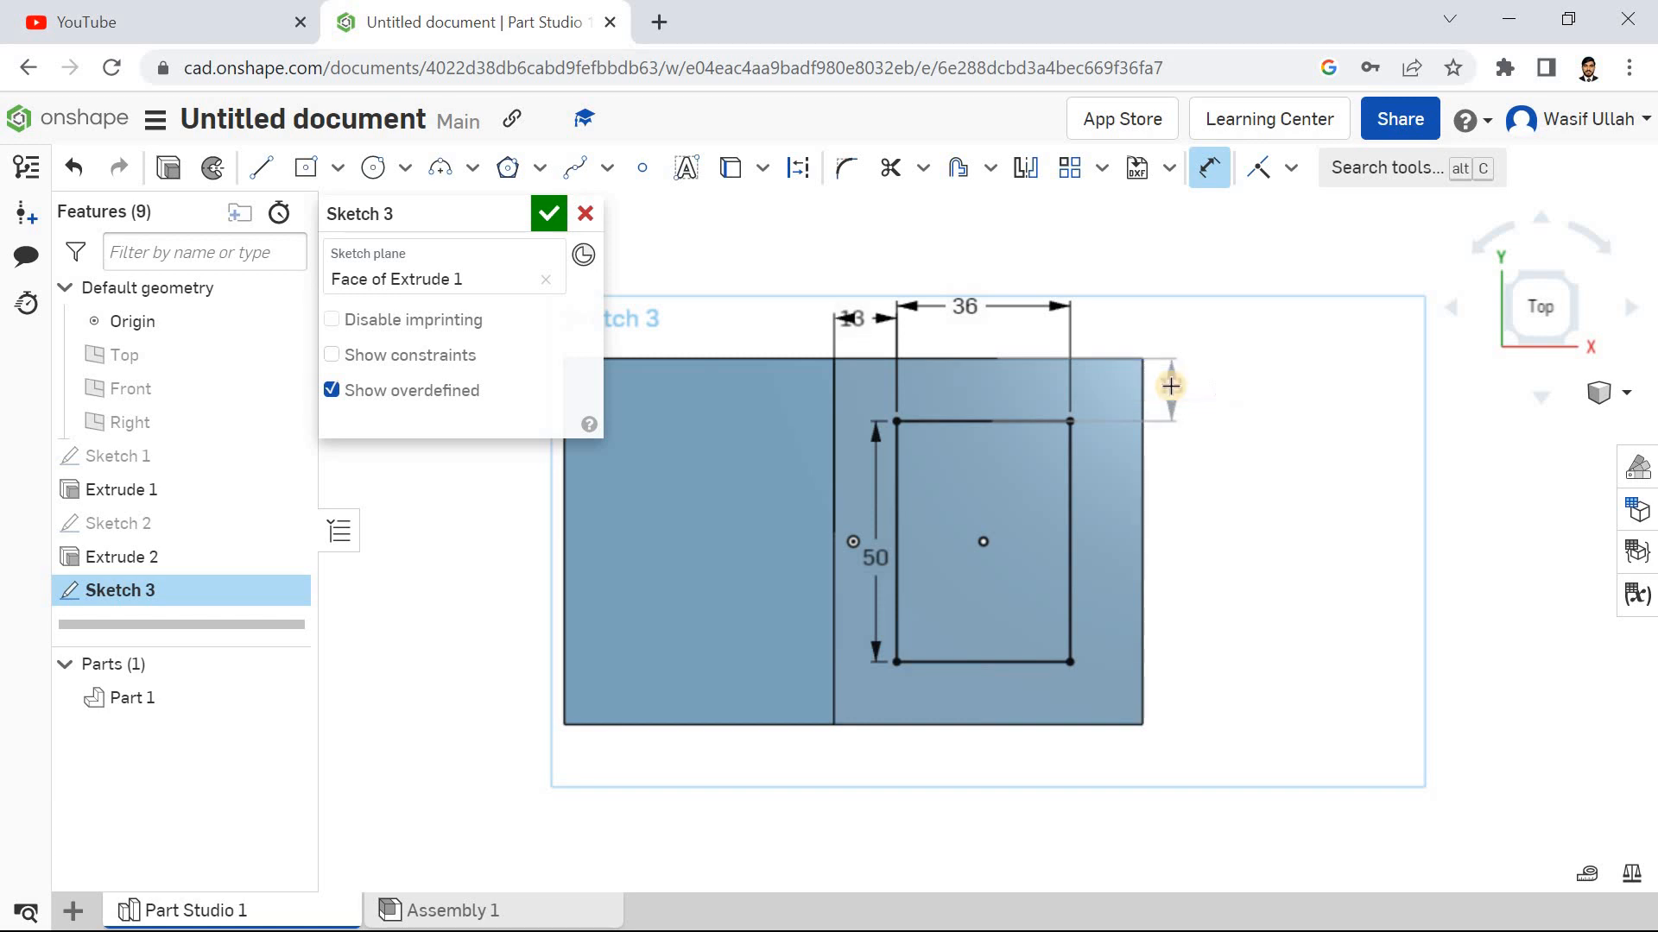
click(550, 218)
Step: Cut the 36 by 50 mm rectangle down through the raised block with a Remove extrude set to Through all
right_click(460, 279)
click(508, 382)
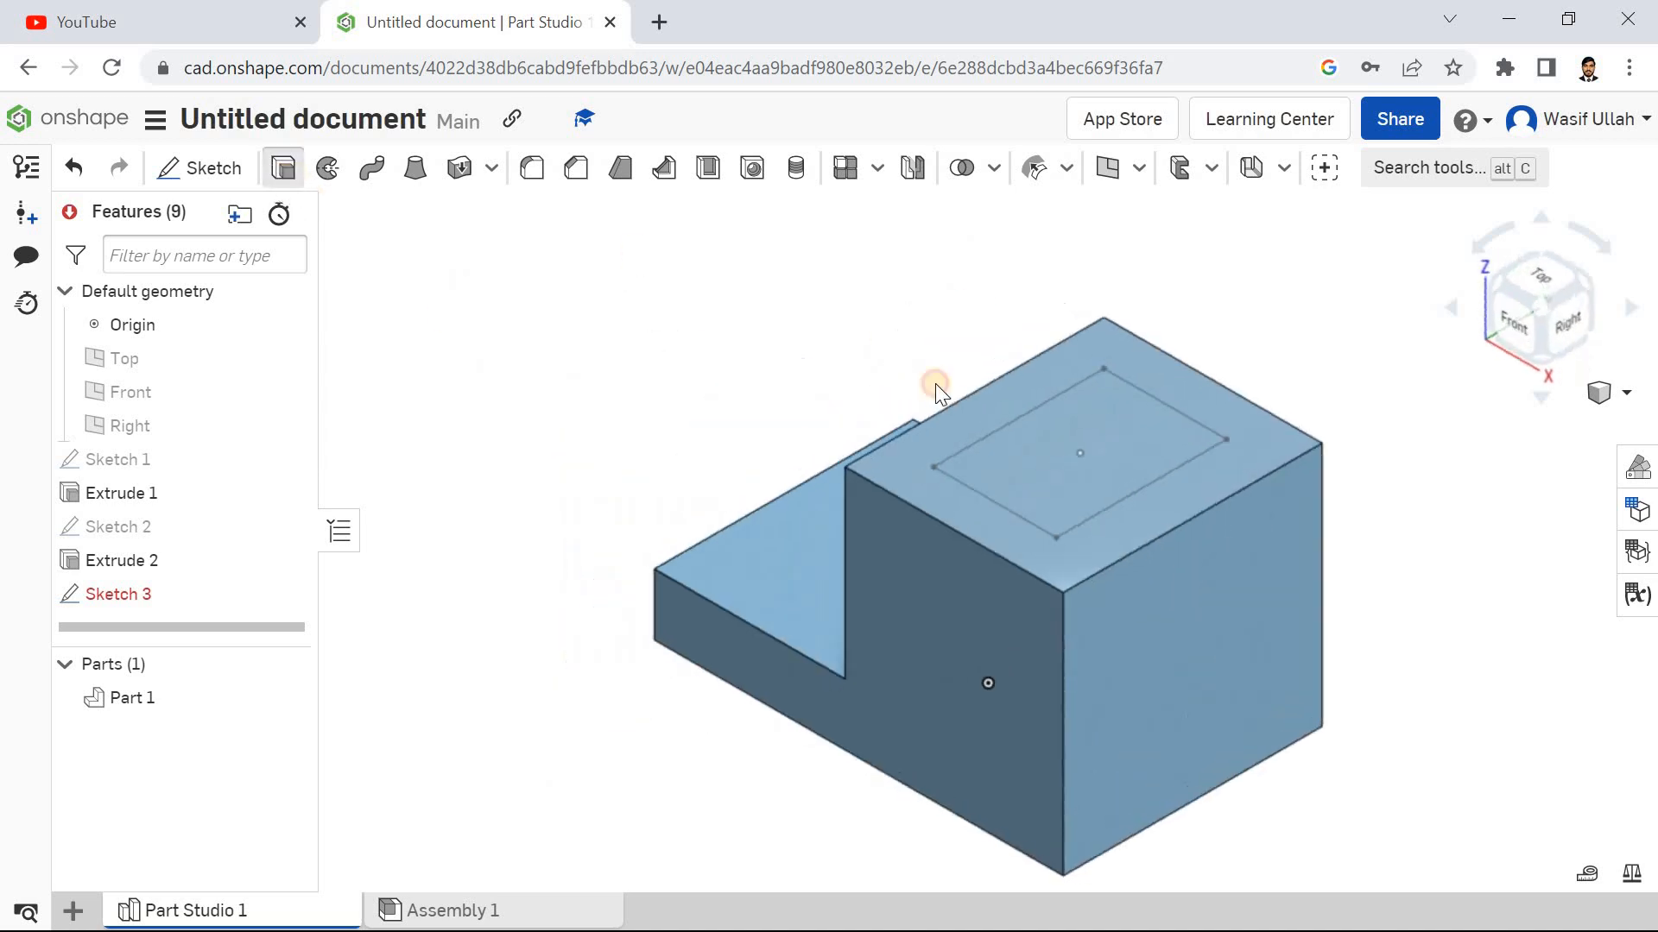
click(1070, 449)
key(shift+e)
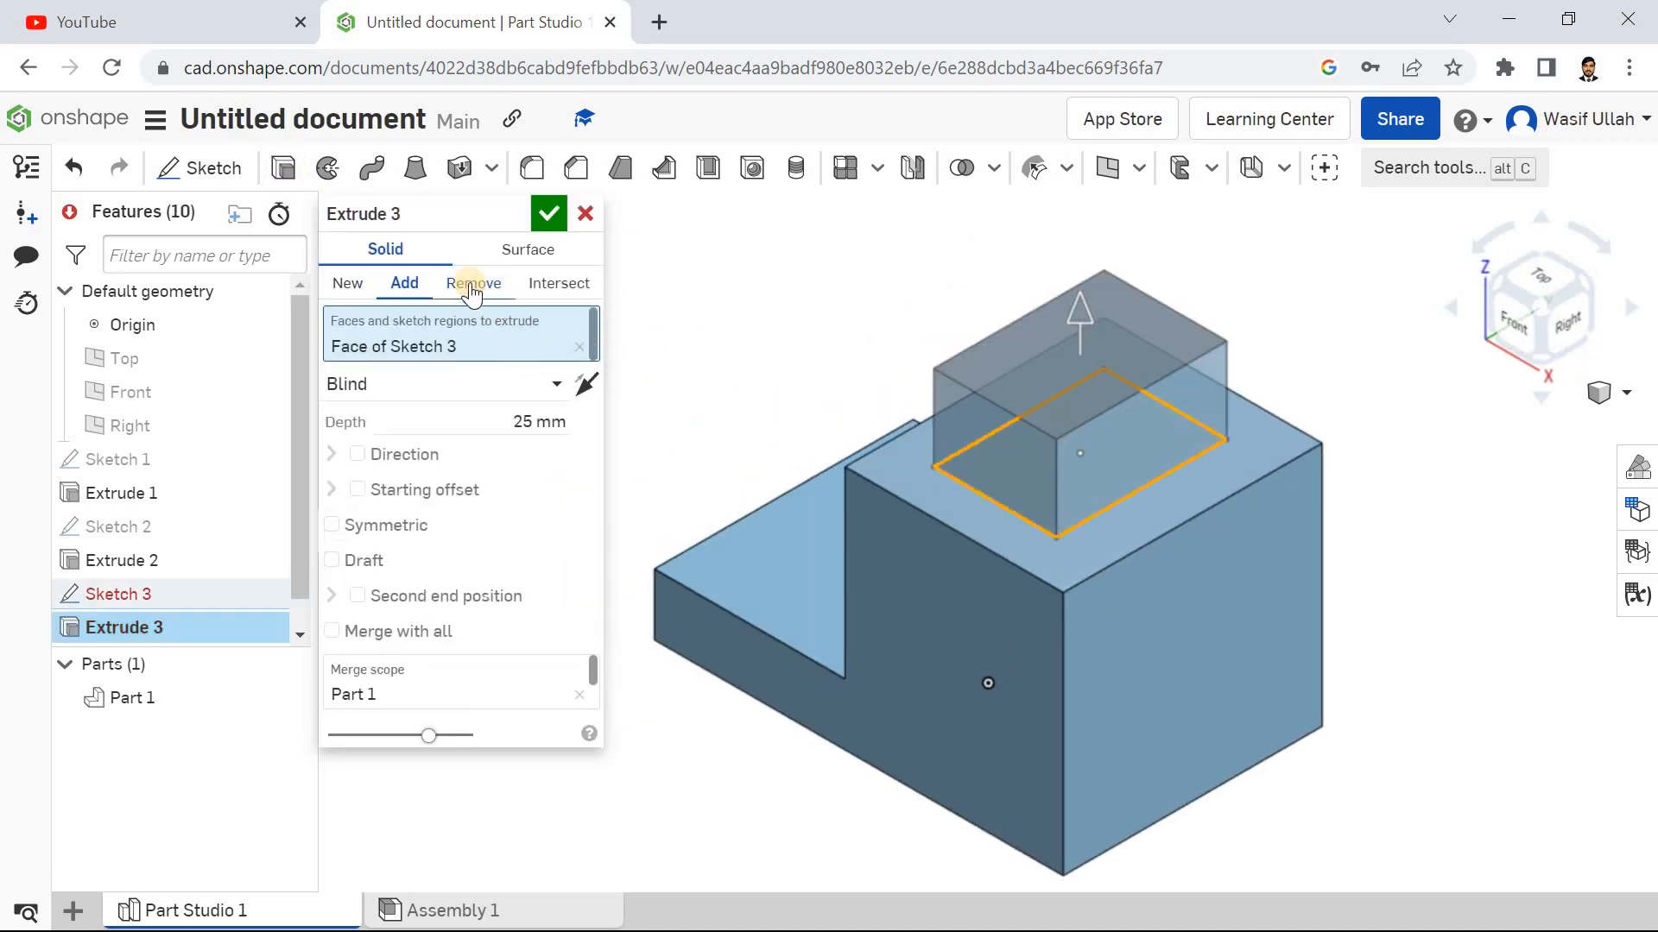
click(472, 285)
click(537, 385)
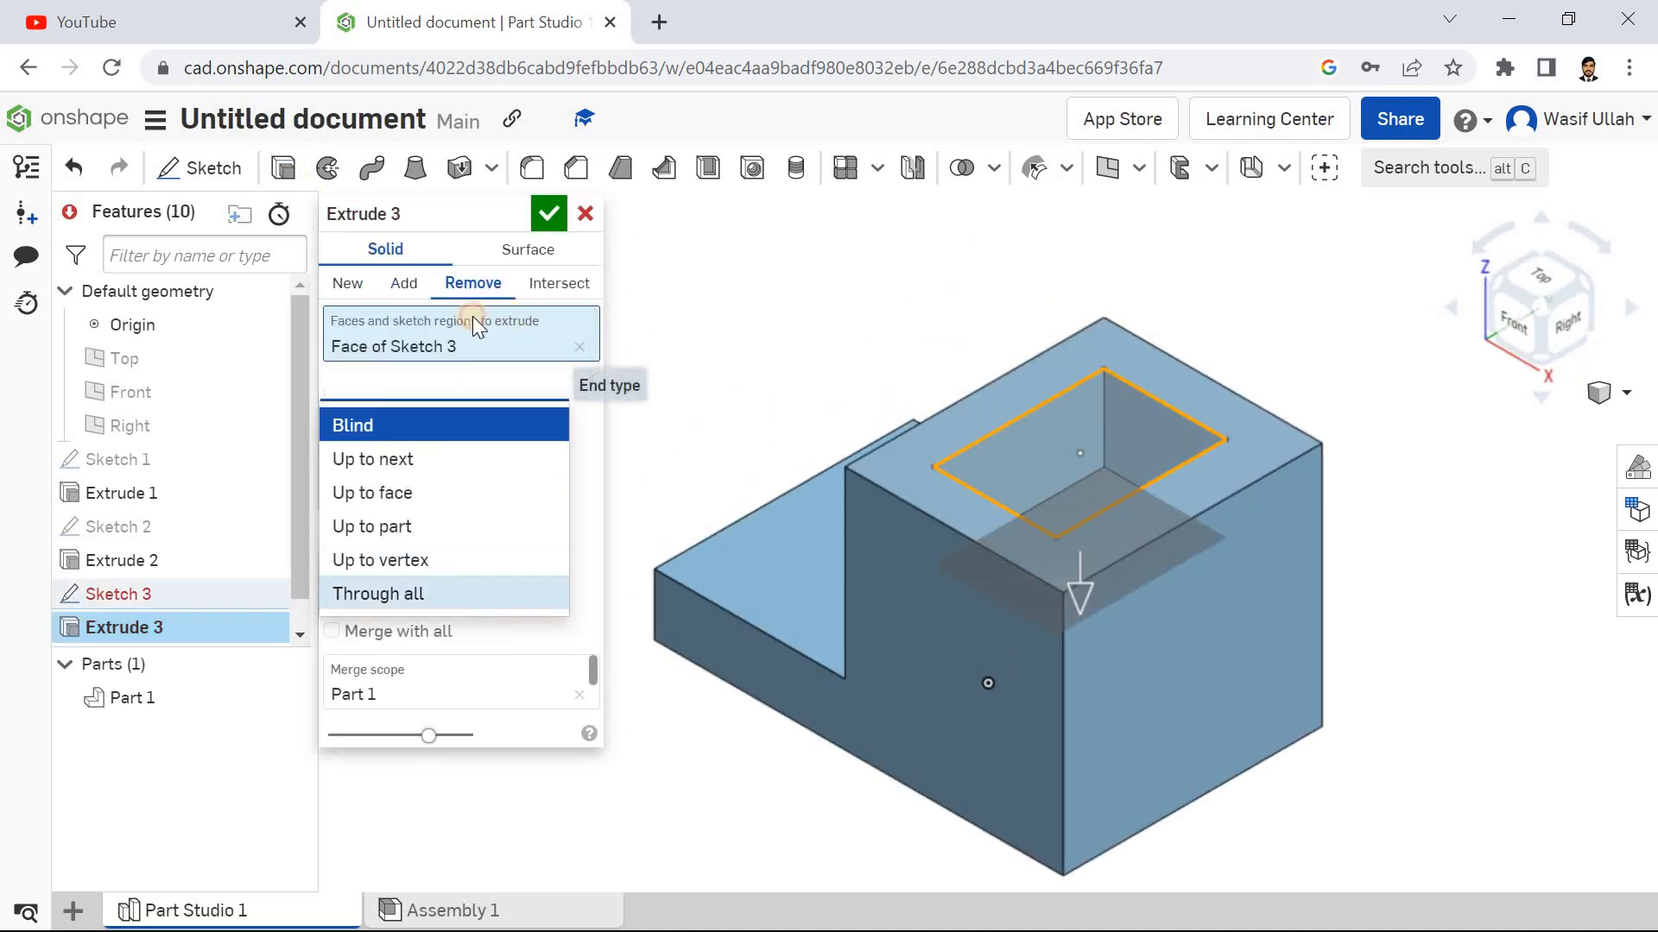
click(378, 593)
click(541, 221)
right_click(541, 222)
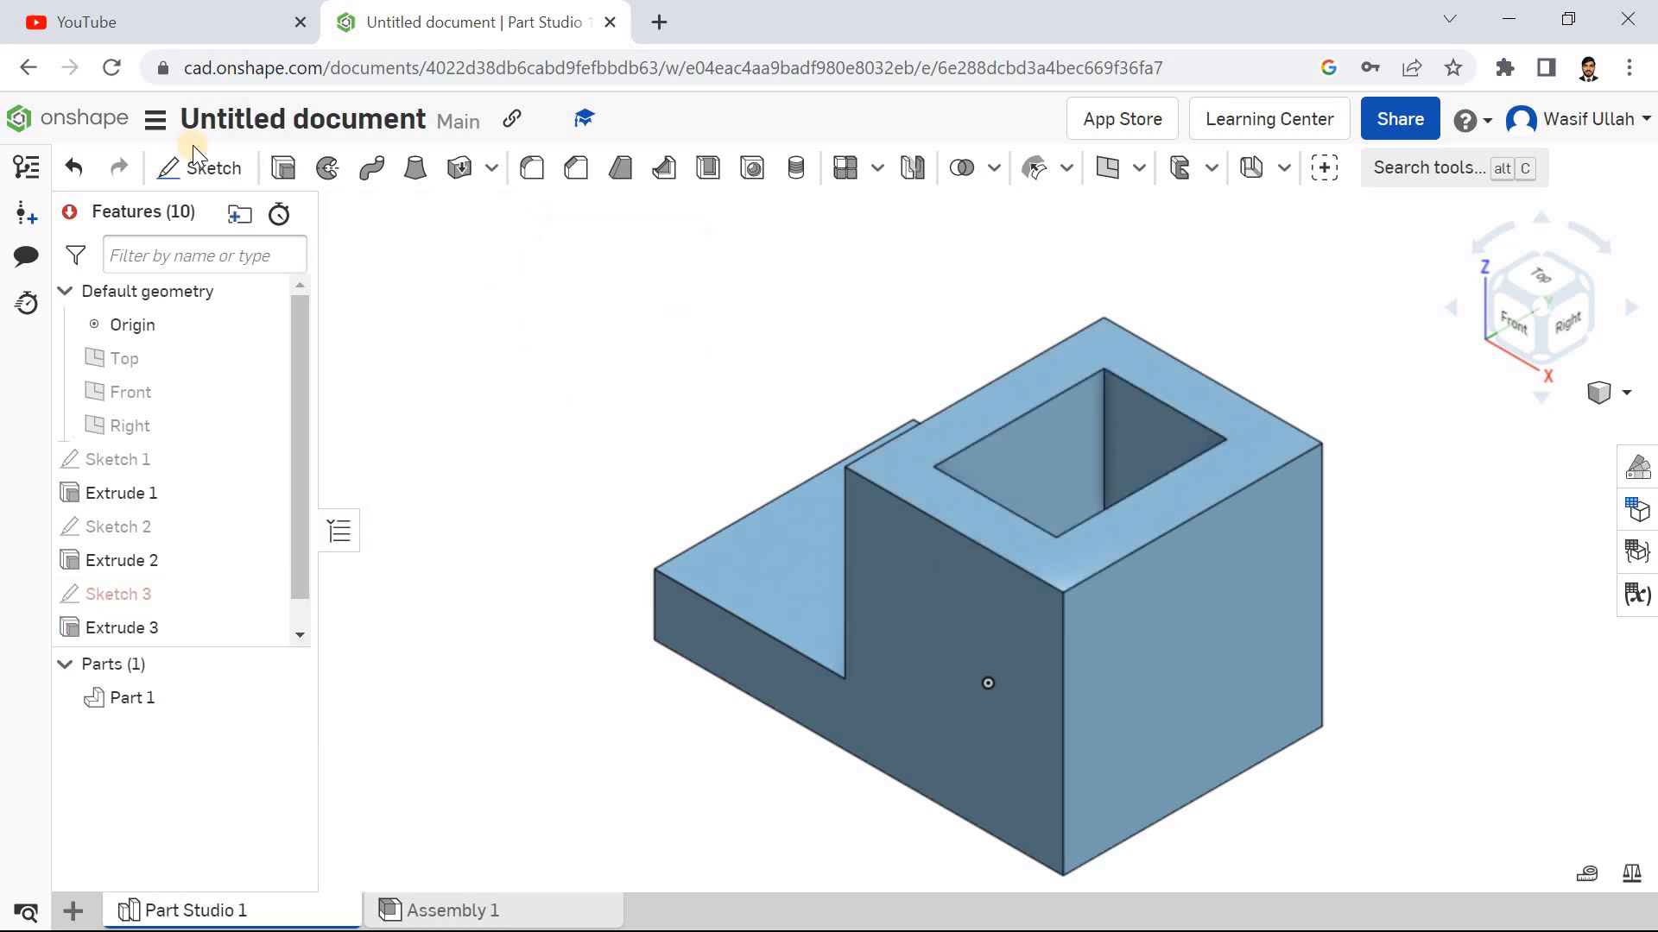
Step: Start a sketch on the part's front face and draw a circle about 38 mm in diameter on the raised block
click(190, 173)
click(992, 655)
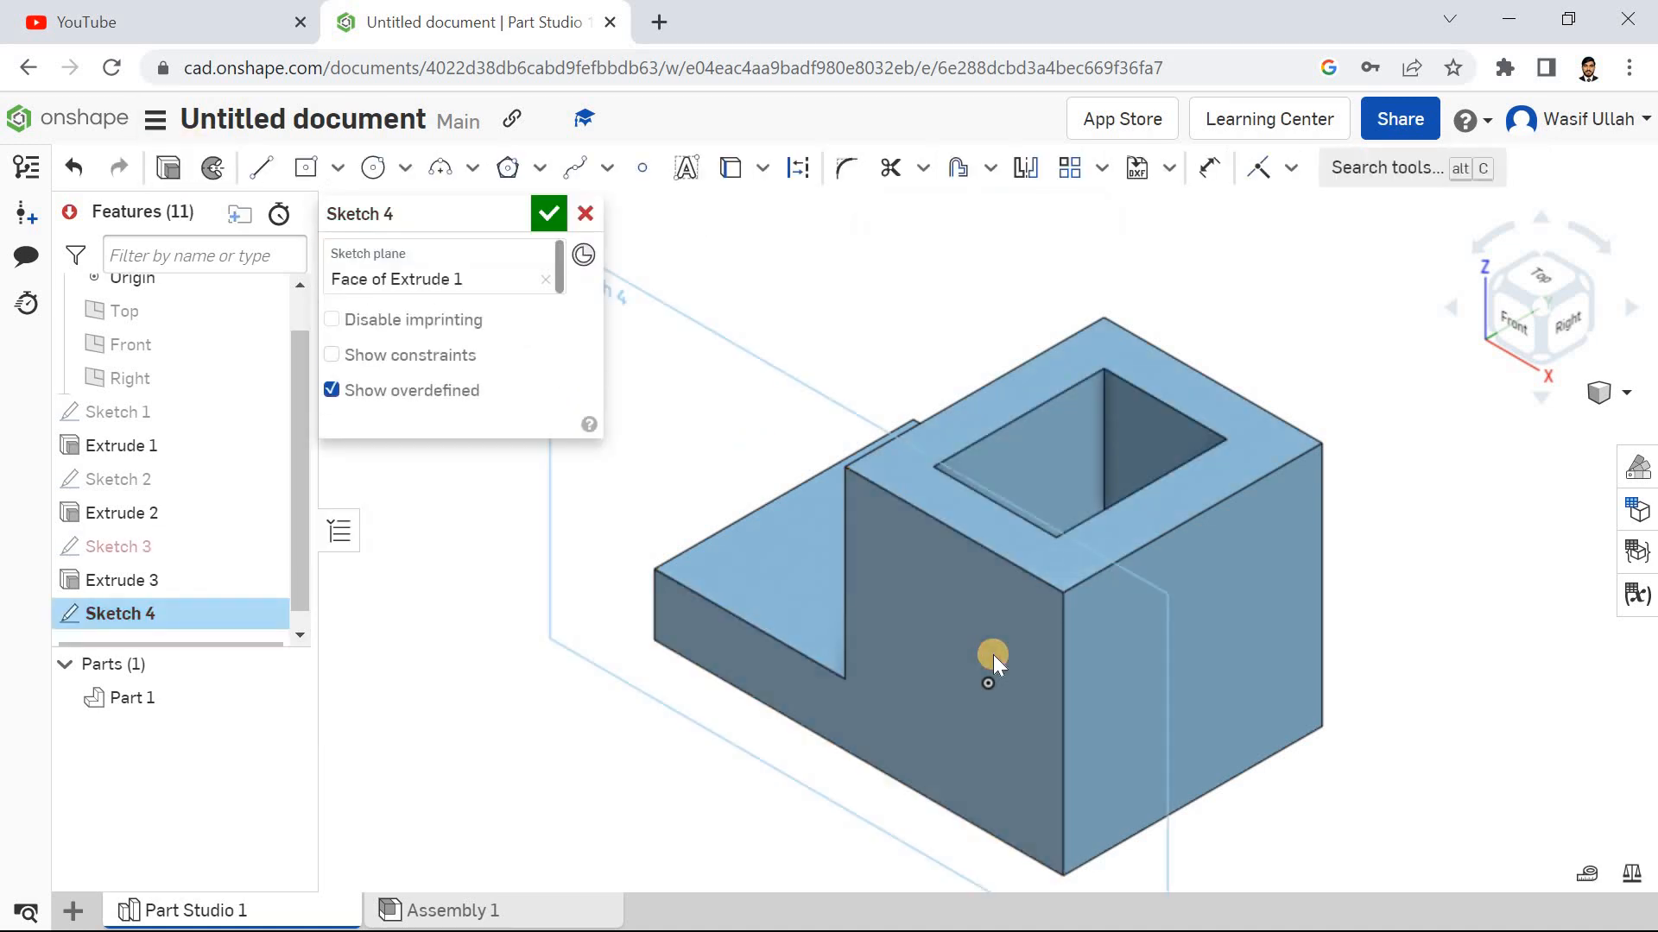
click(373, 167)
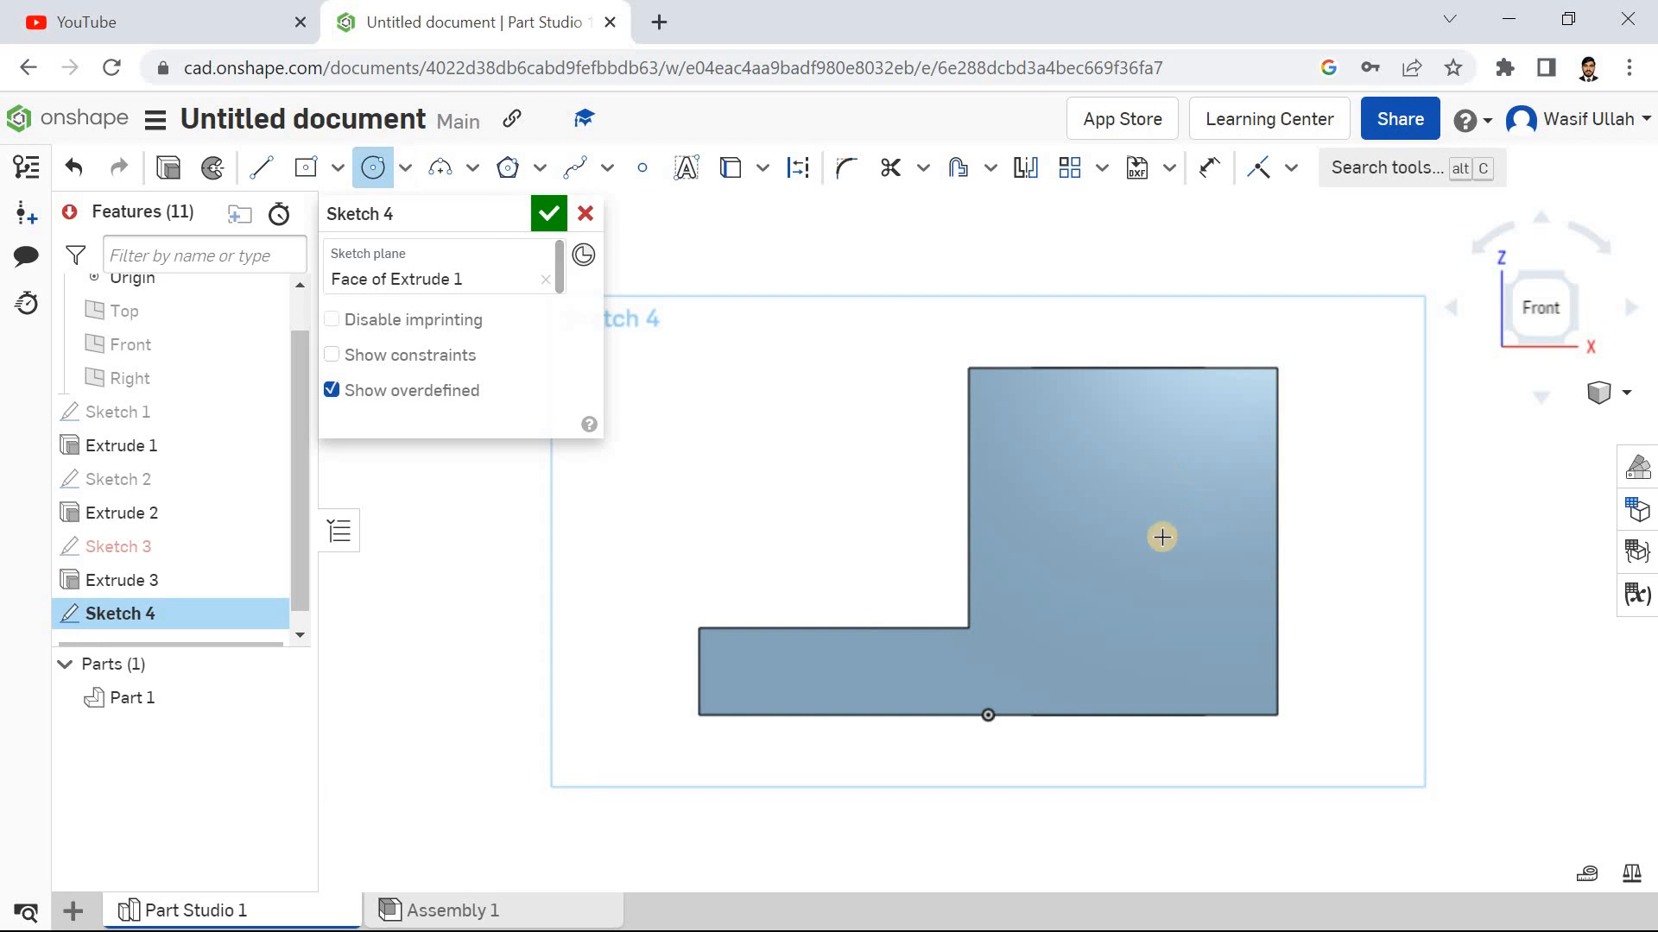
click(1129, 537)
click(1127, 446)
Step: Set the diameter of the circle on the raised block's front face to 25 mm
click(1208, 168)
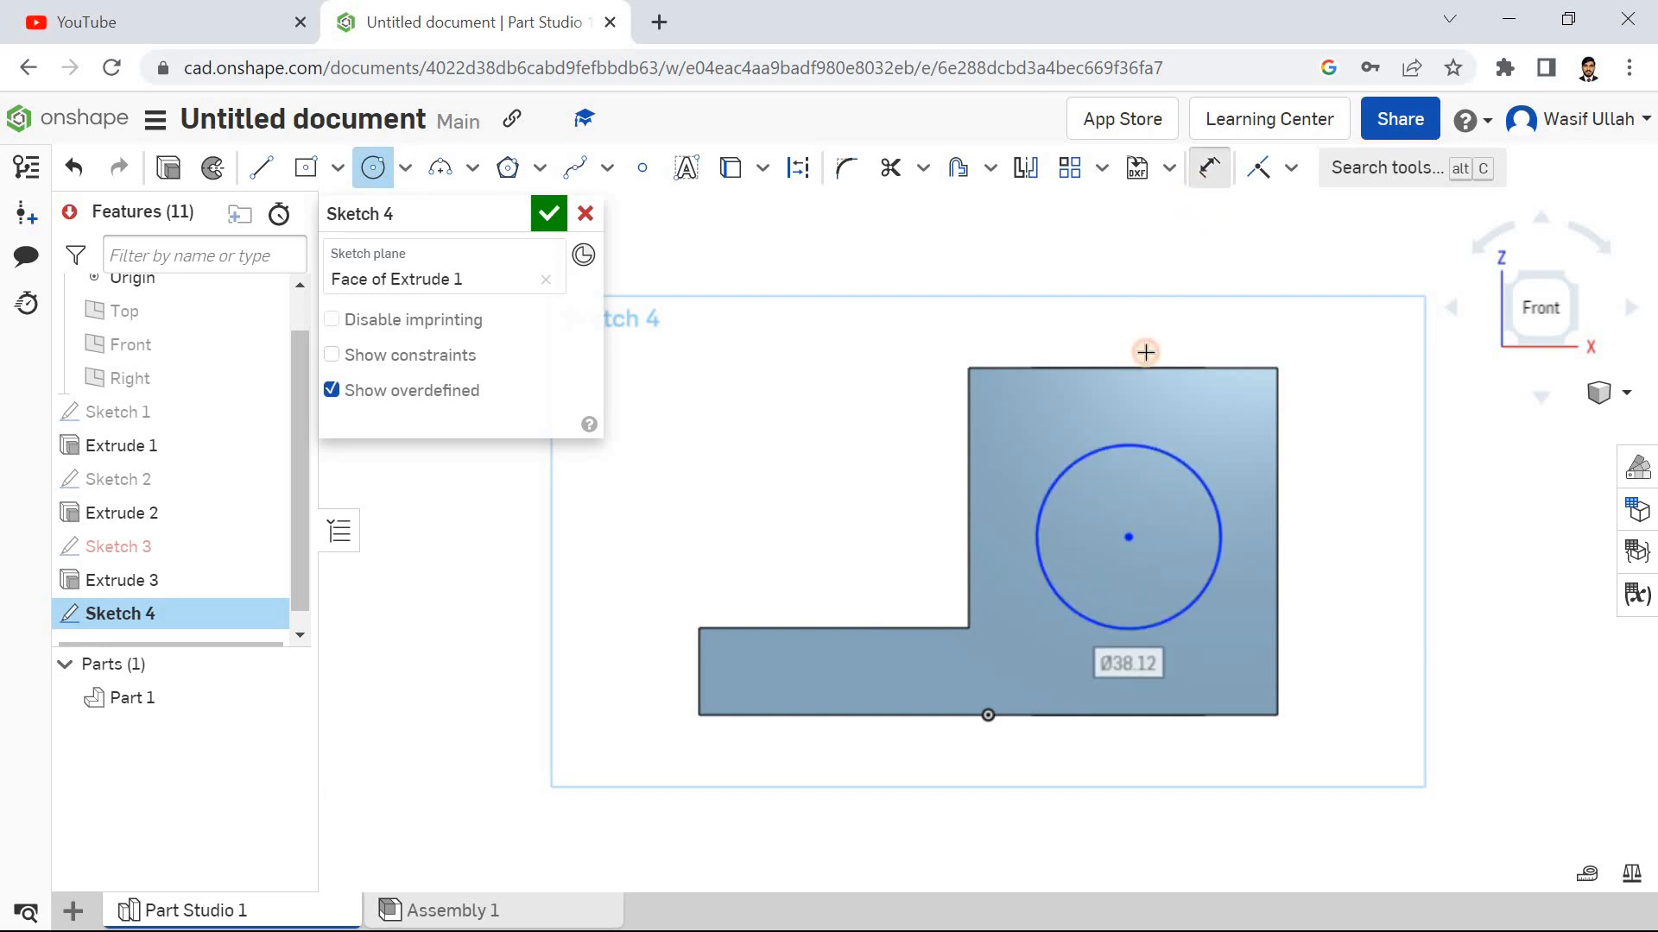
click(1127, 443)
click(840, 443)
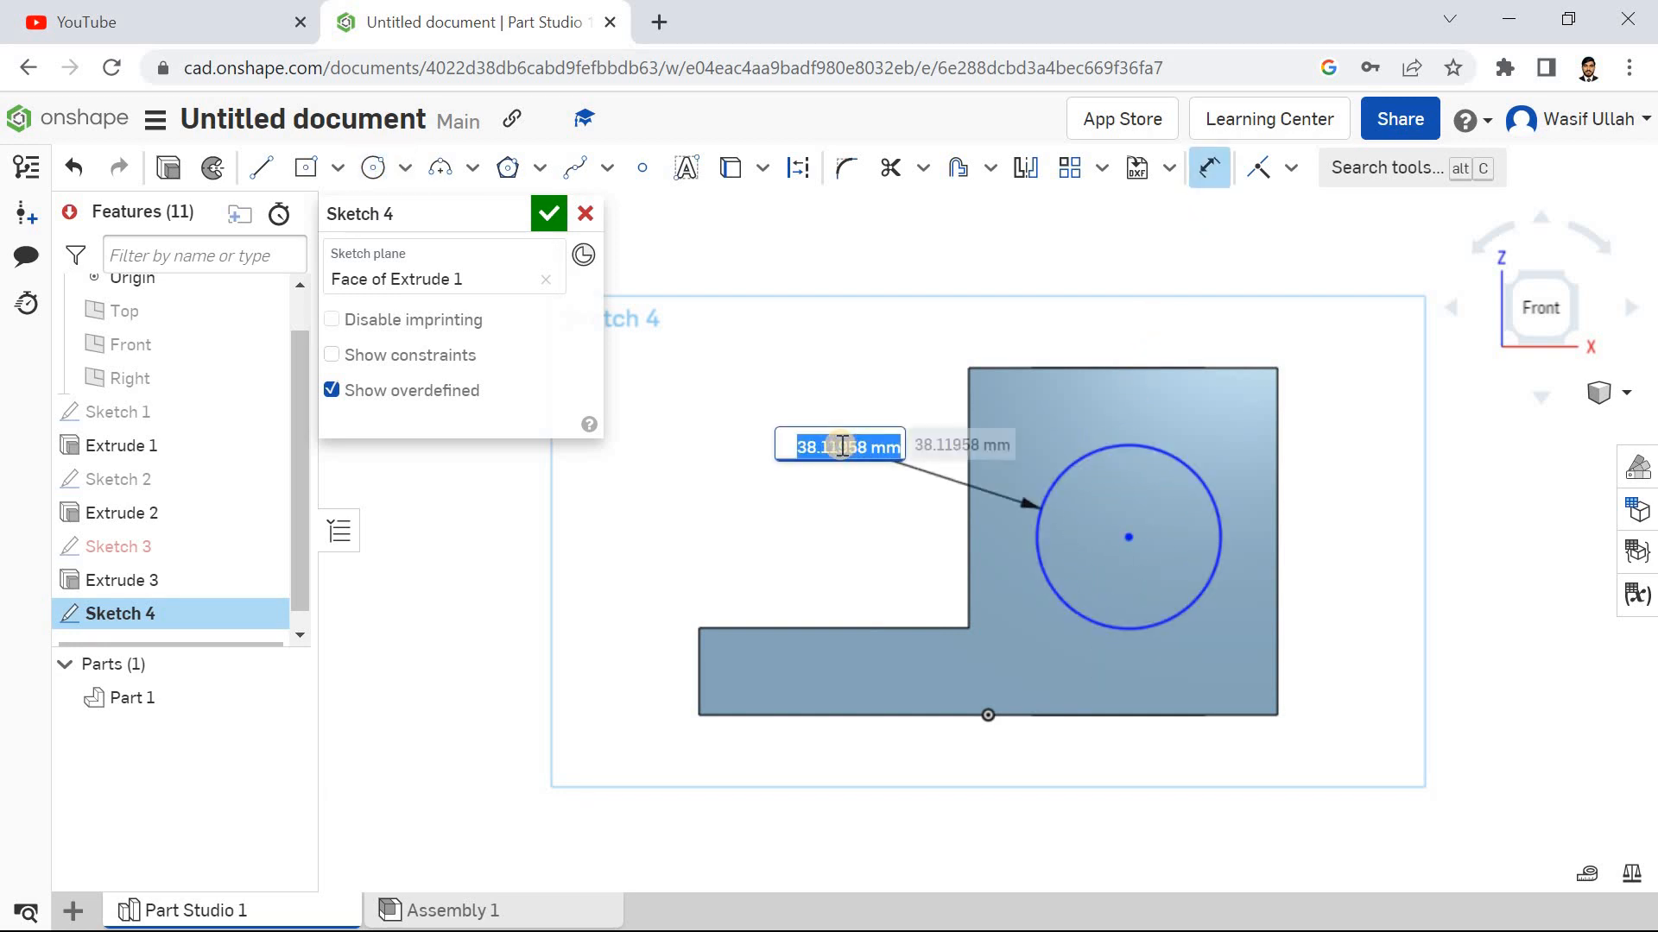
text(25)
key(Return)
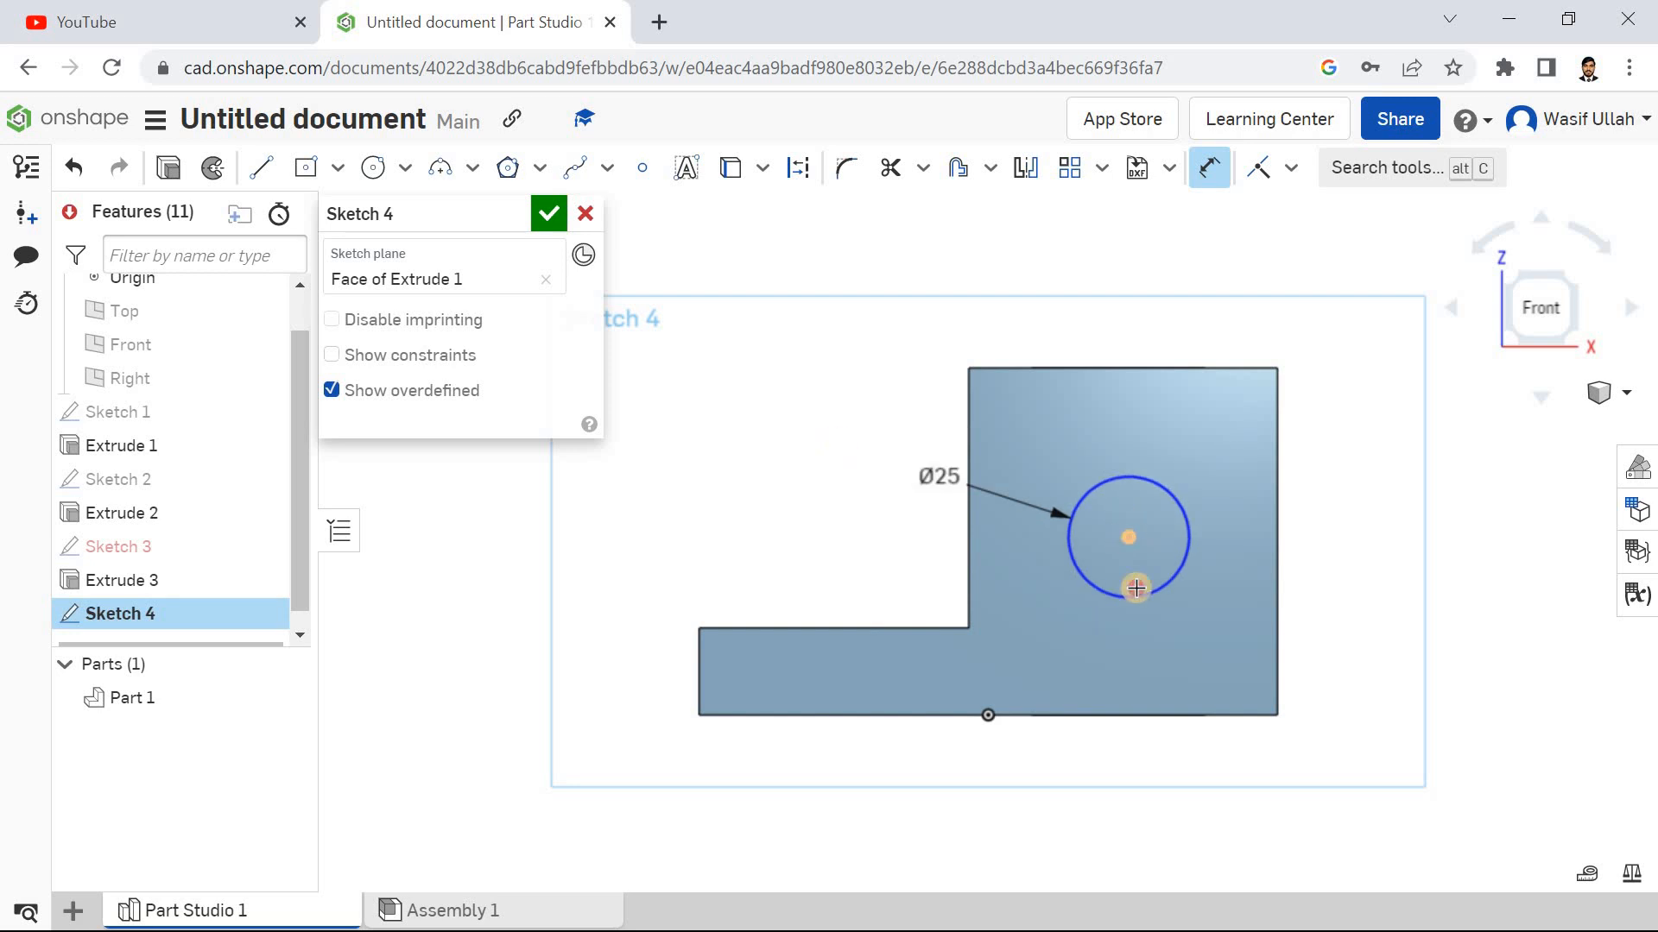
Step: Dimension the circle's centre 36 mm from the block's bottom edge and 32 mm from its outer vertical edge, and finish the sketch
click(1151, 711)
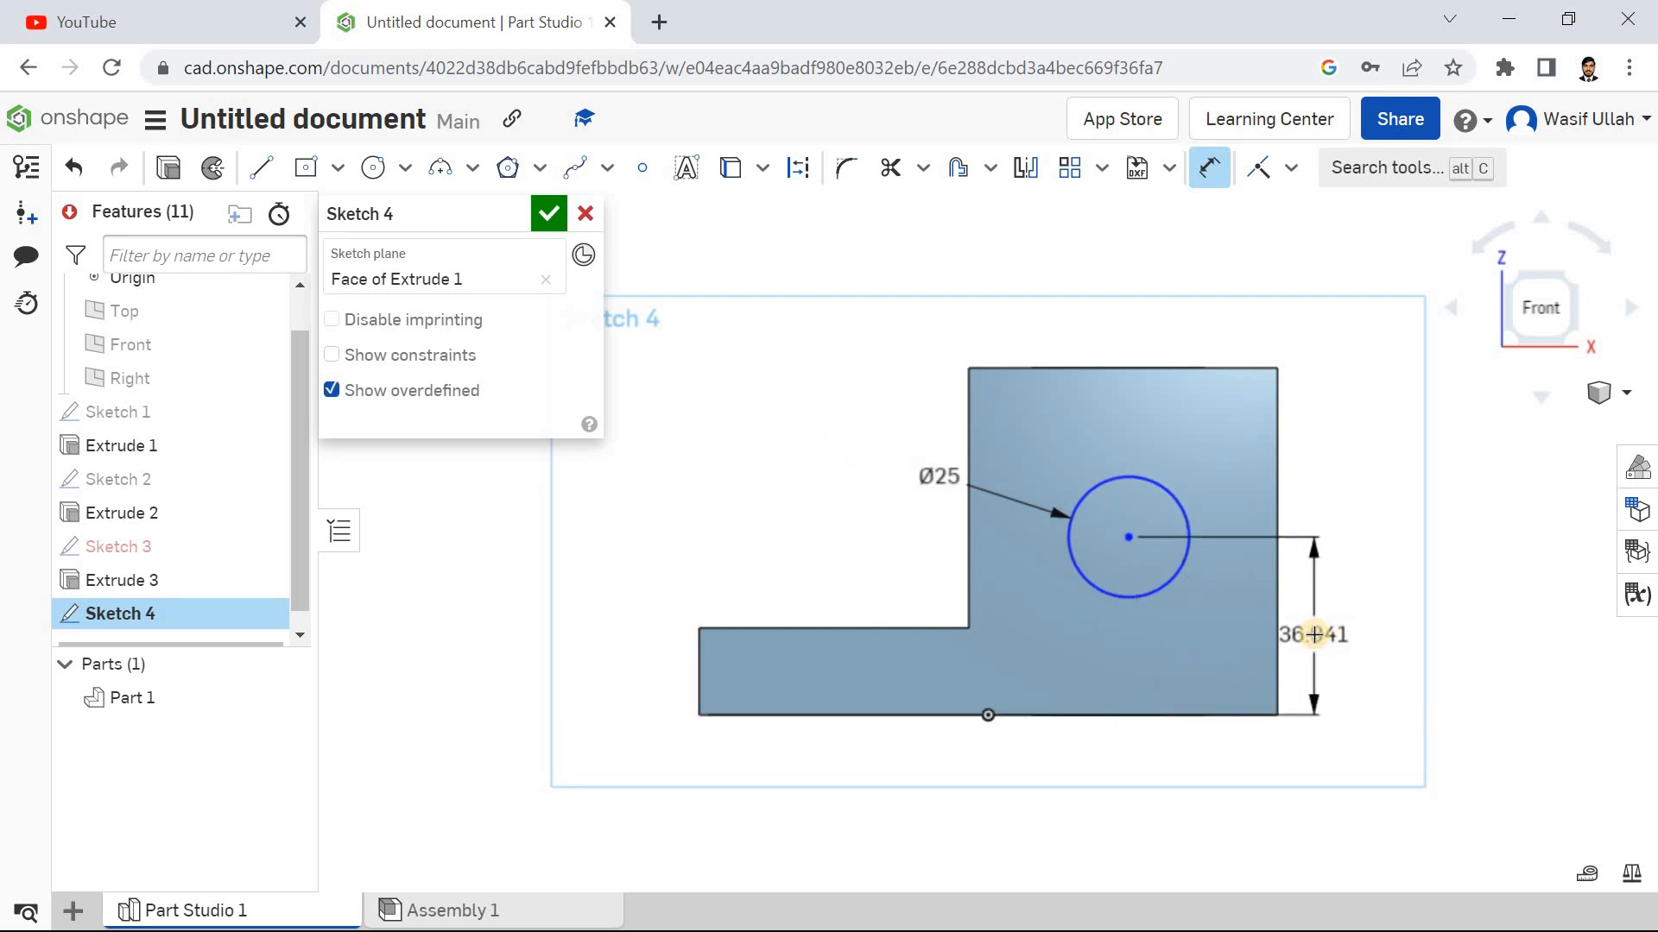
click(1314, 637)
text(36)
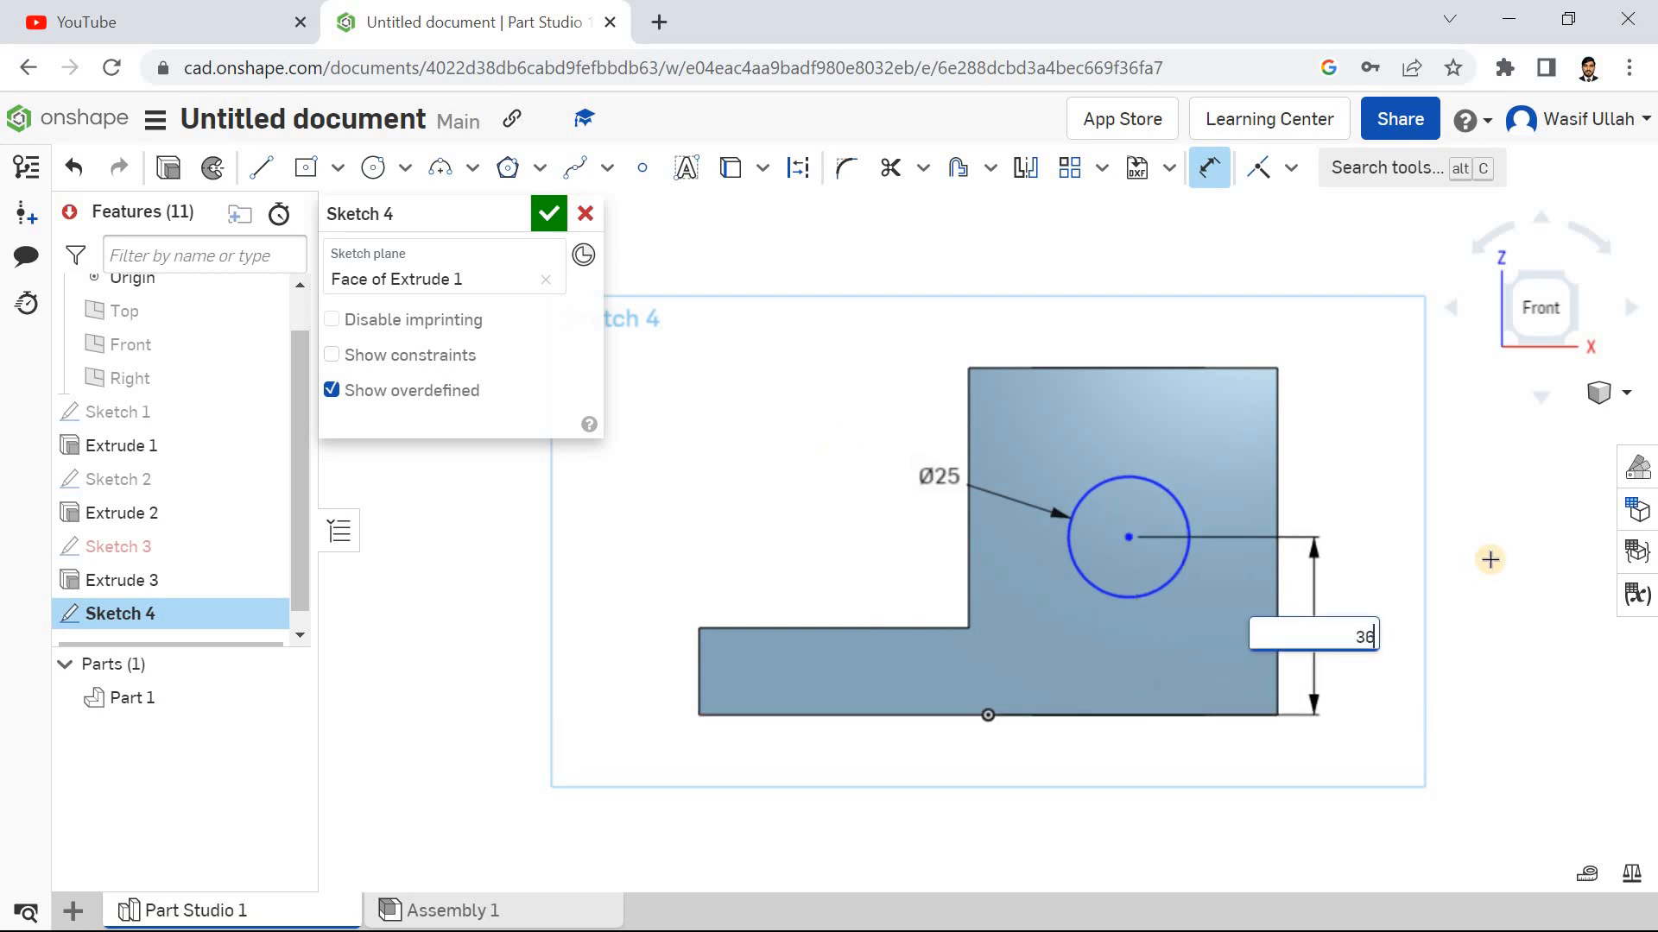
key(Return)
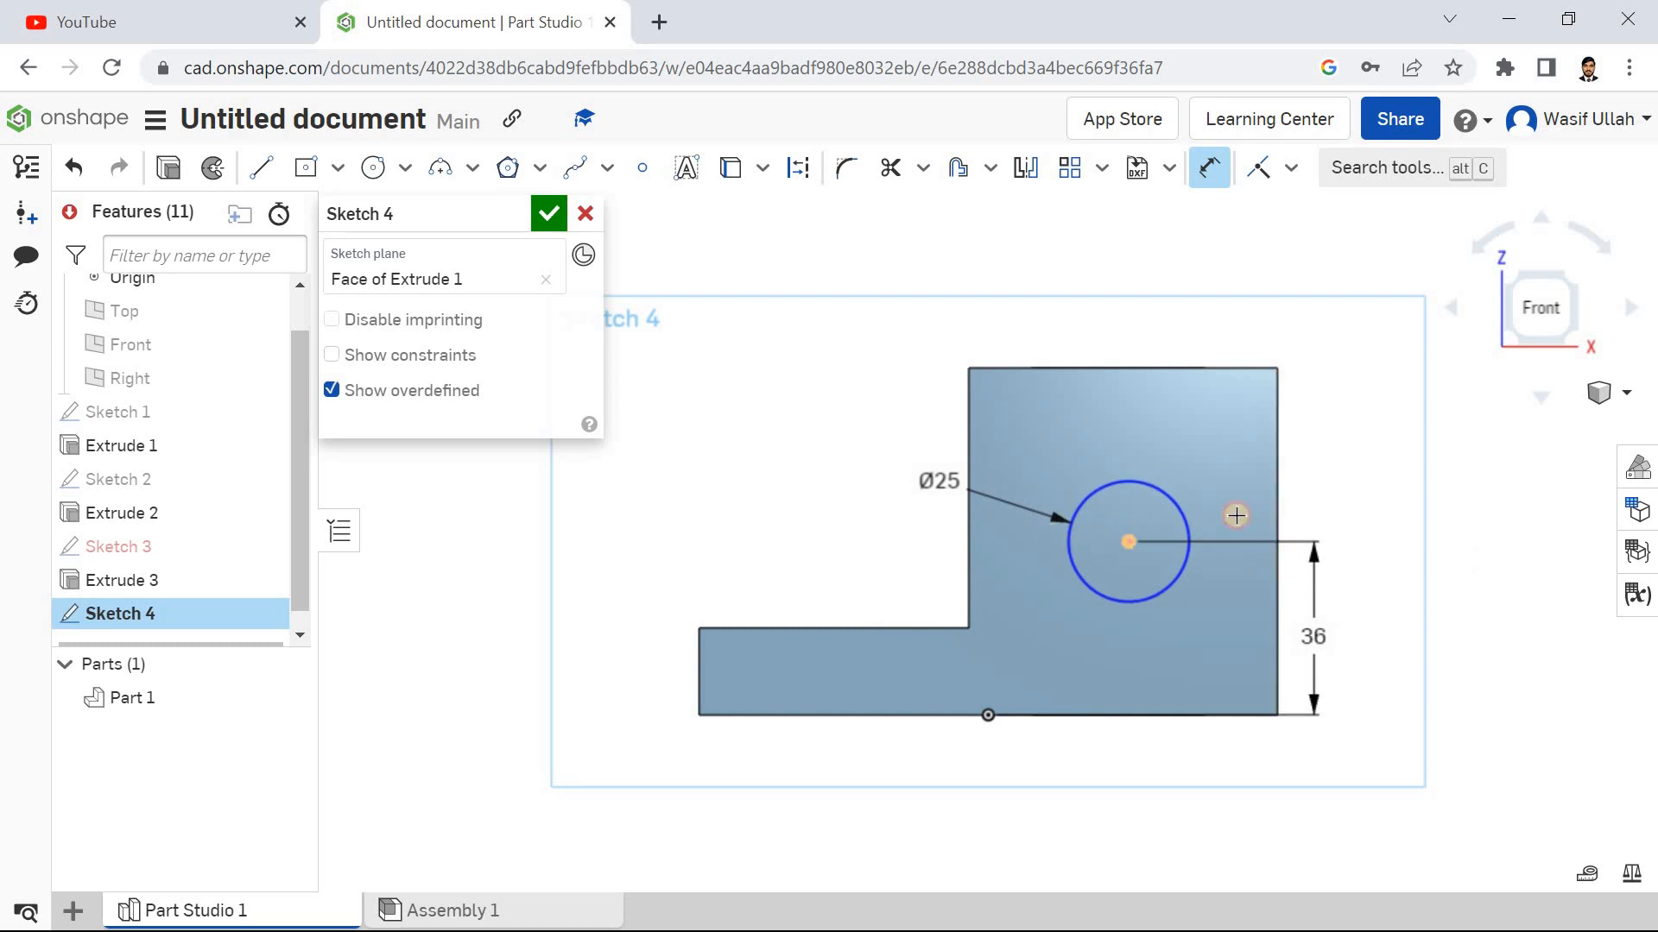
click(1278, 511)
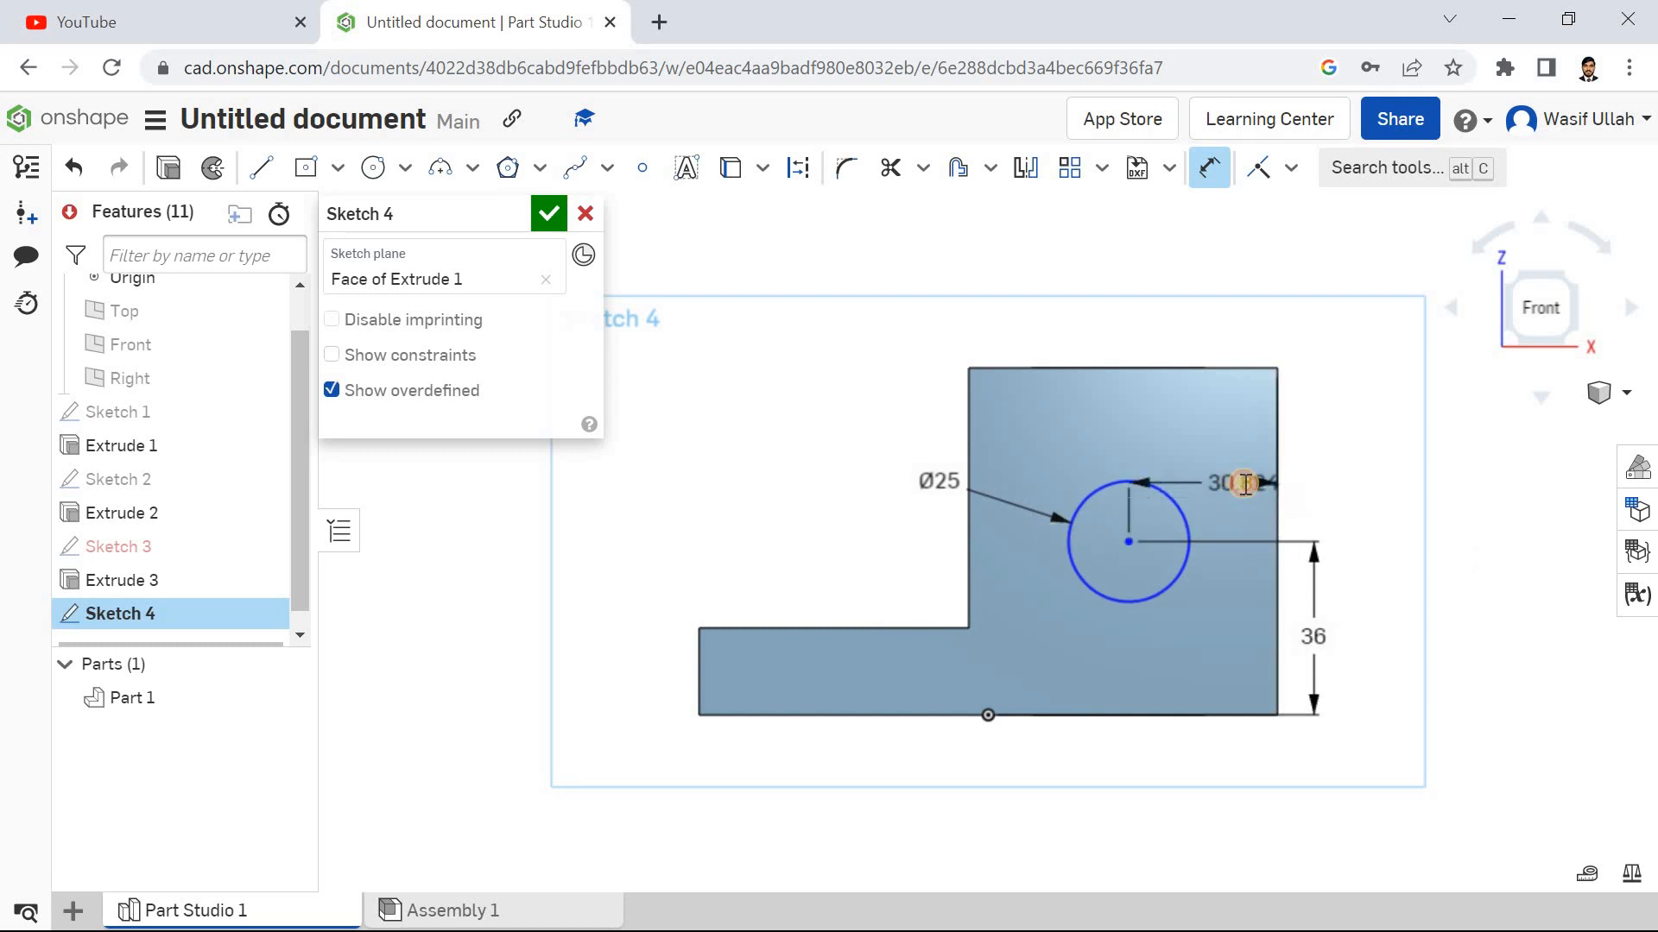
click(1245, 486)
text(32)
key(Return)
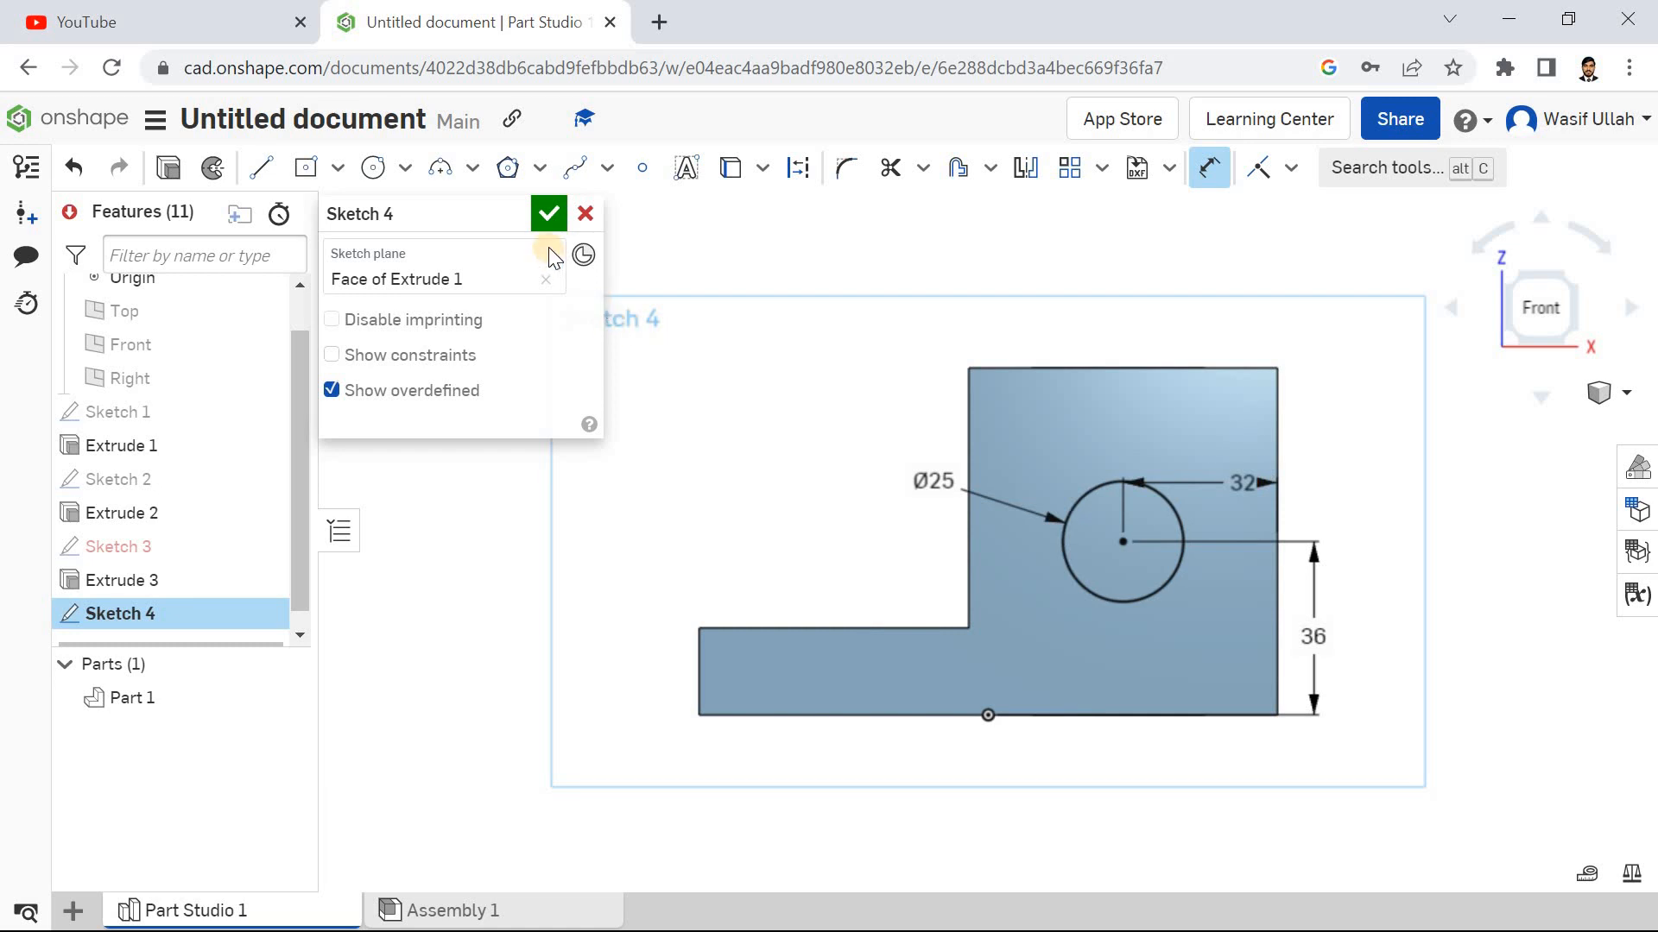
right_click(489, 298)
click(536, 400)
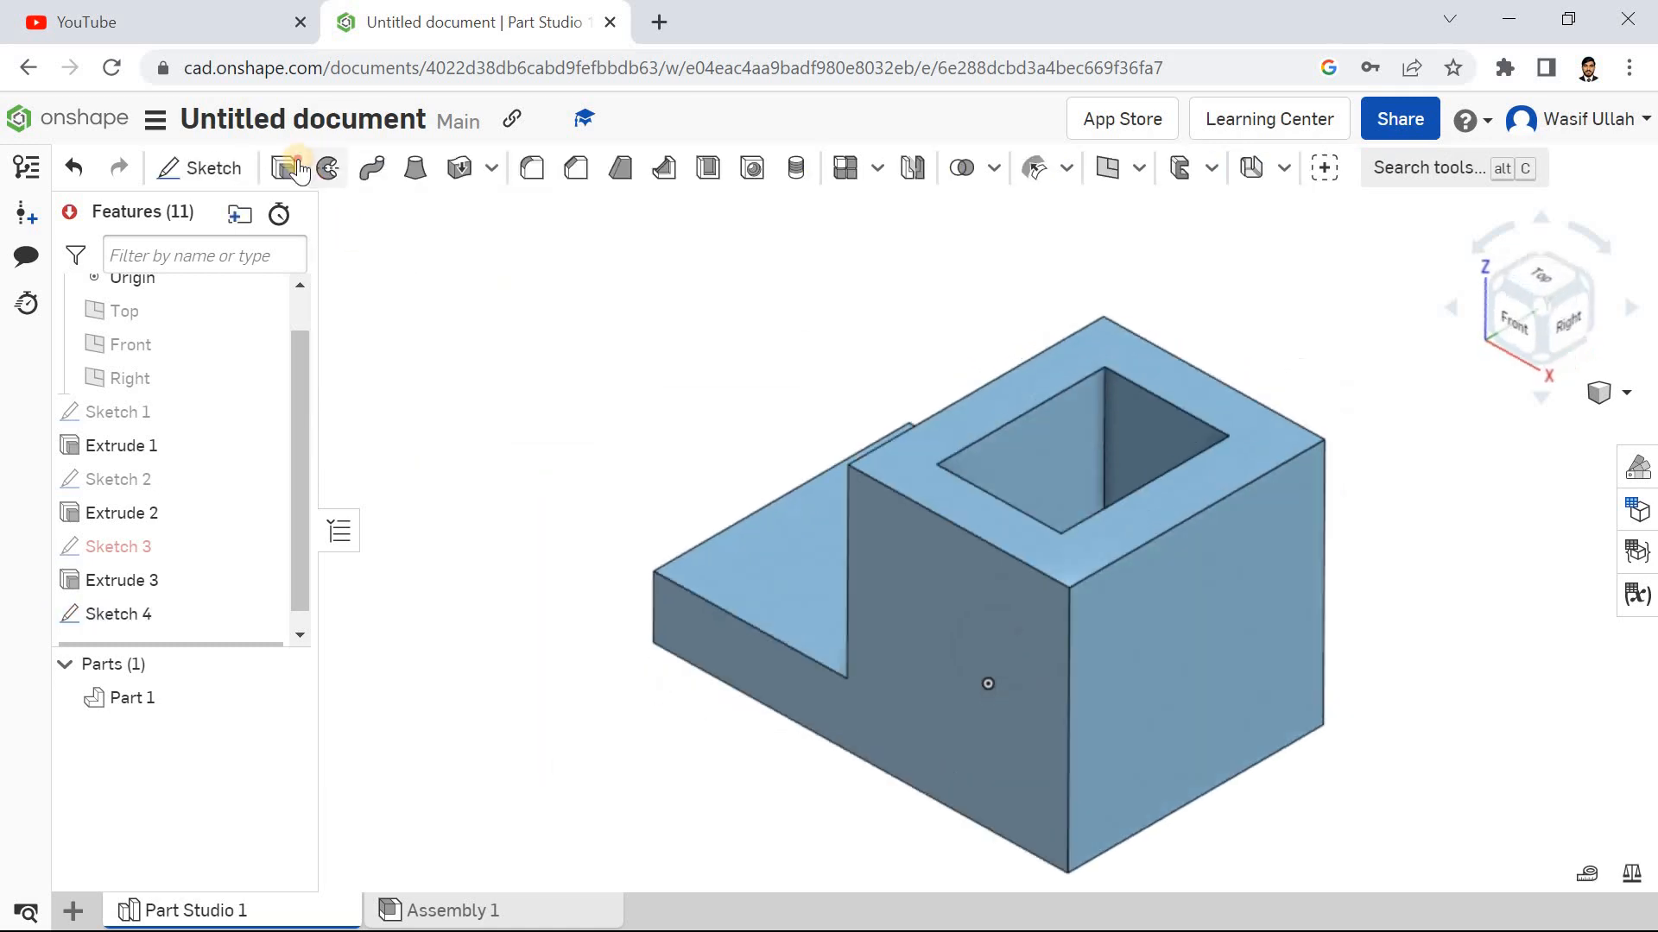
Step: Cut the 25 mm circle through the block with a Remove extrude set to Through all
key(shift+e)
click(957, 660)
click(473, 284)
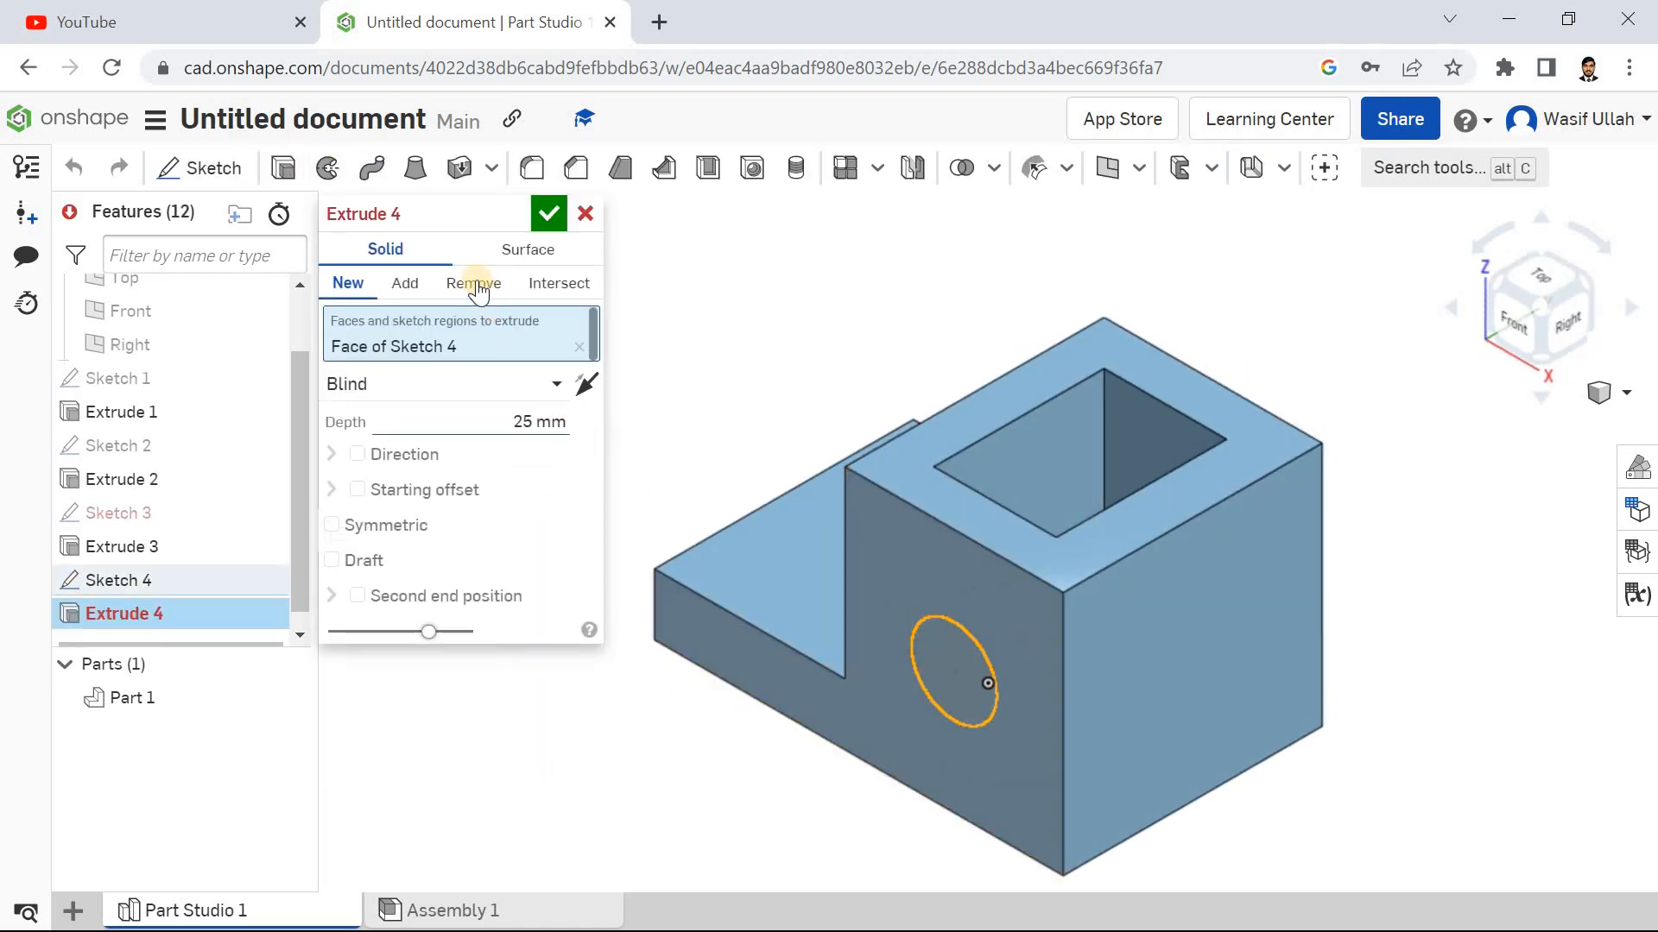
click(557, 385)
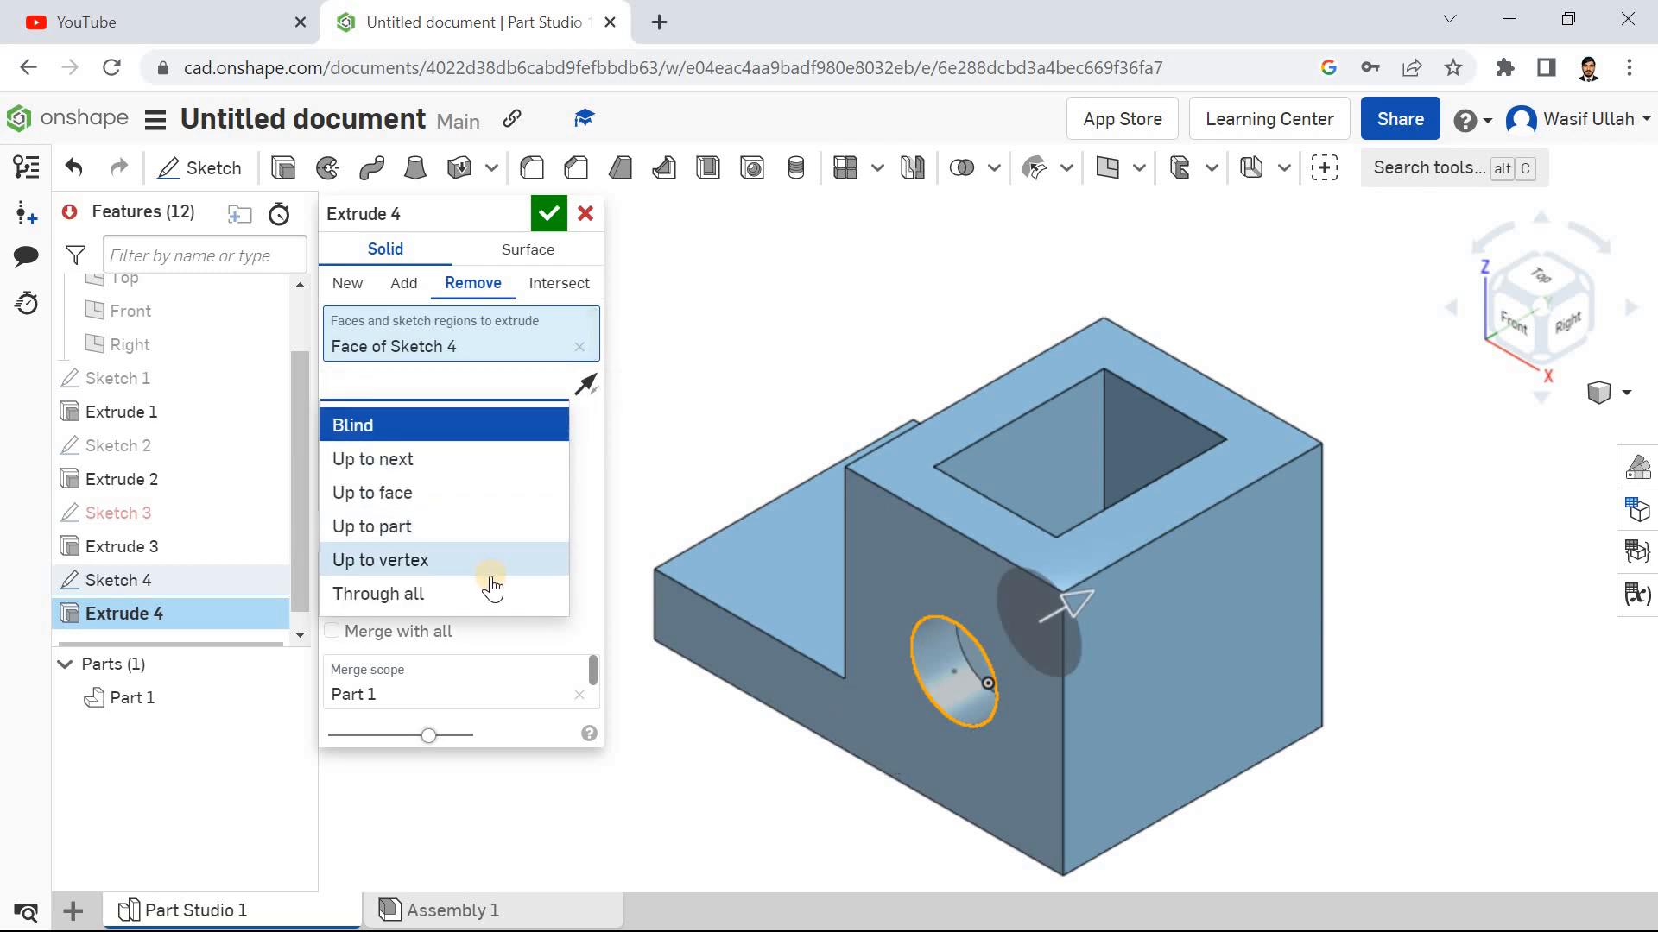
click(371, 593)
click(548, 213)
right_click(542, 244)
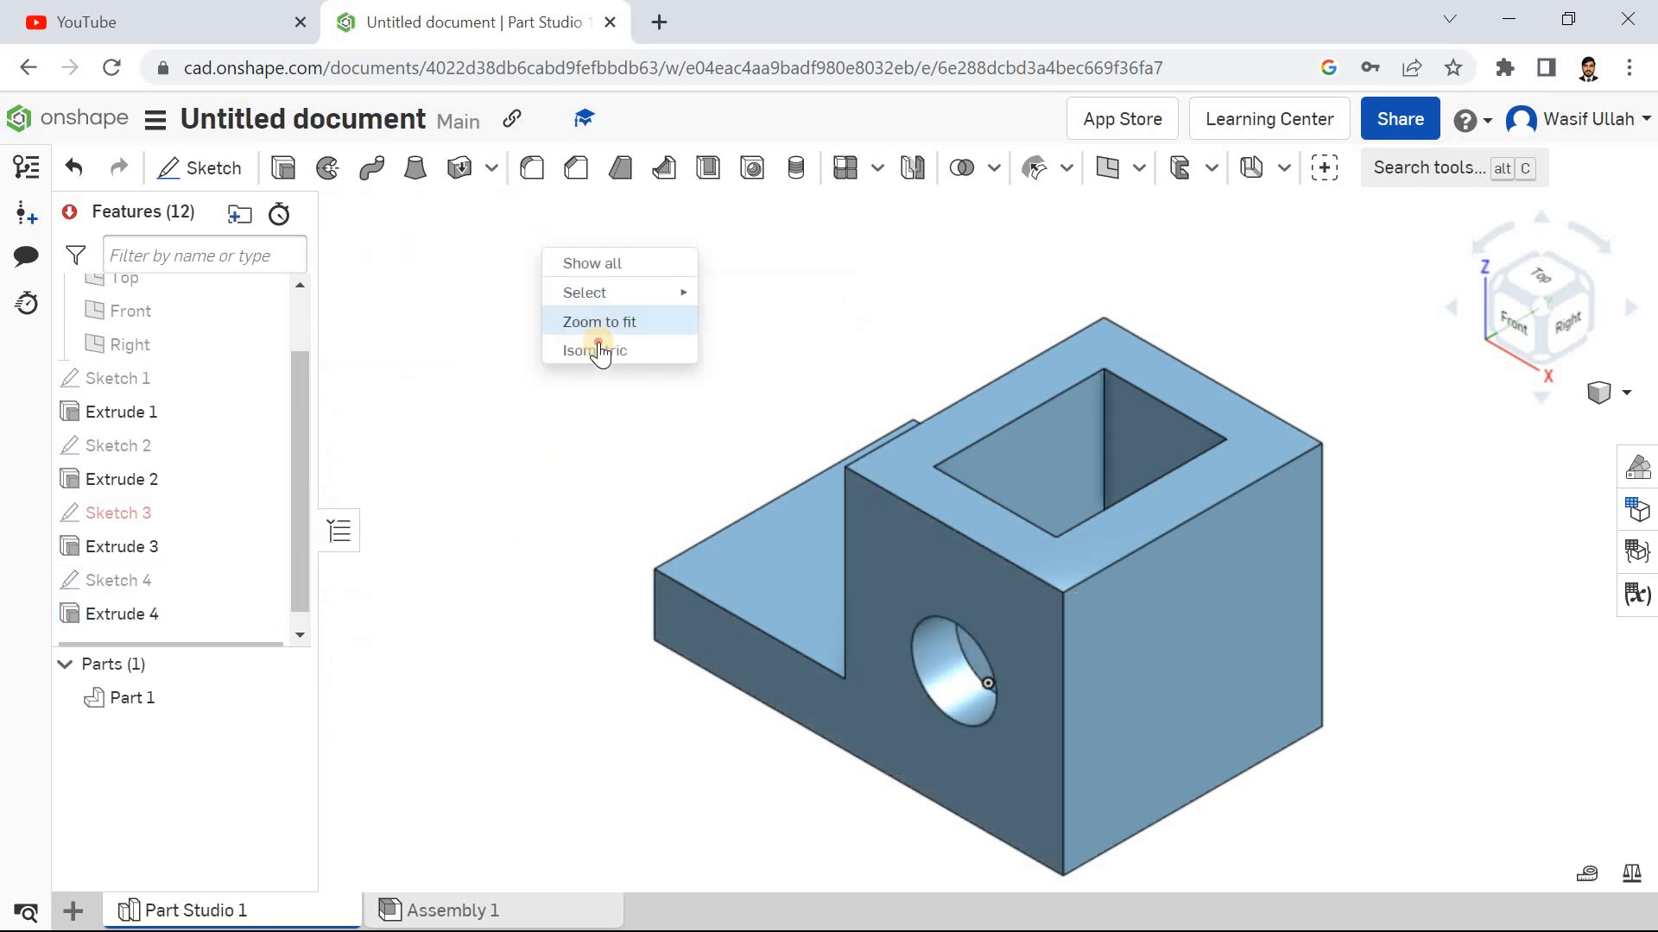
click(598, 342)
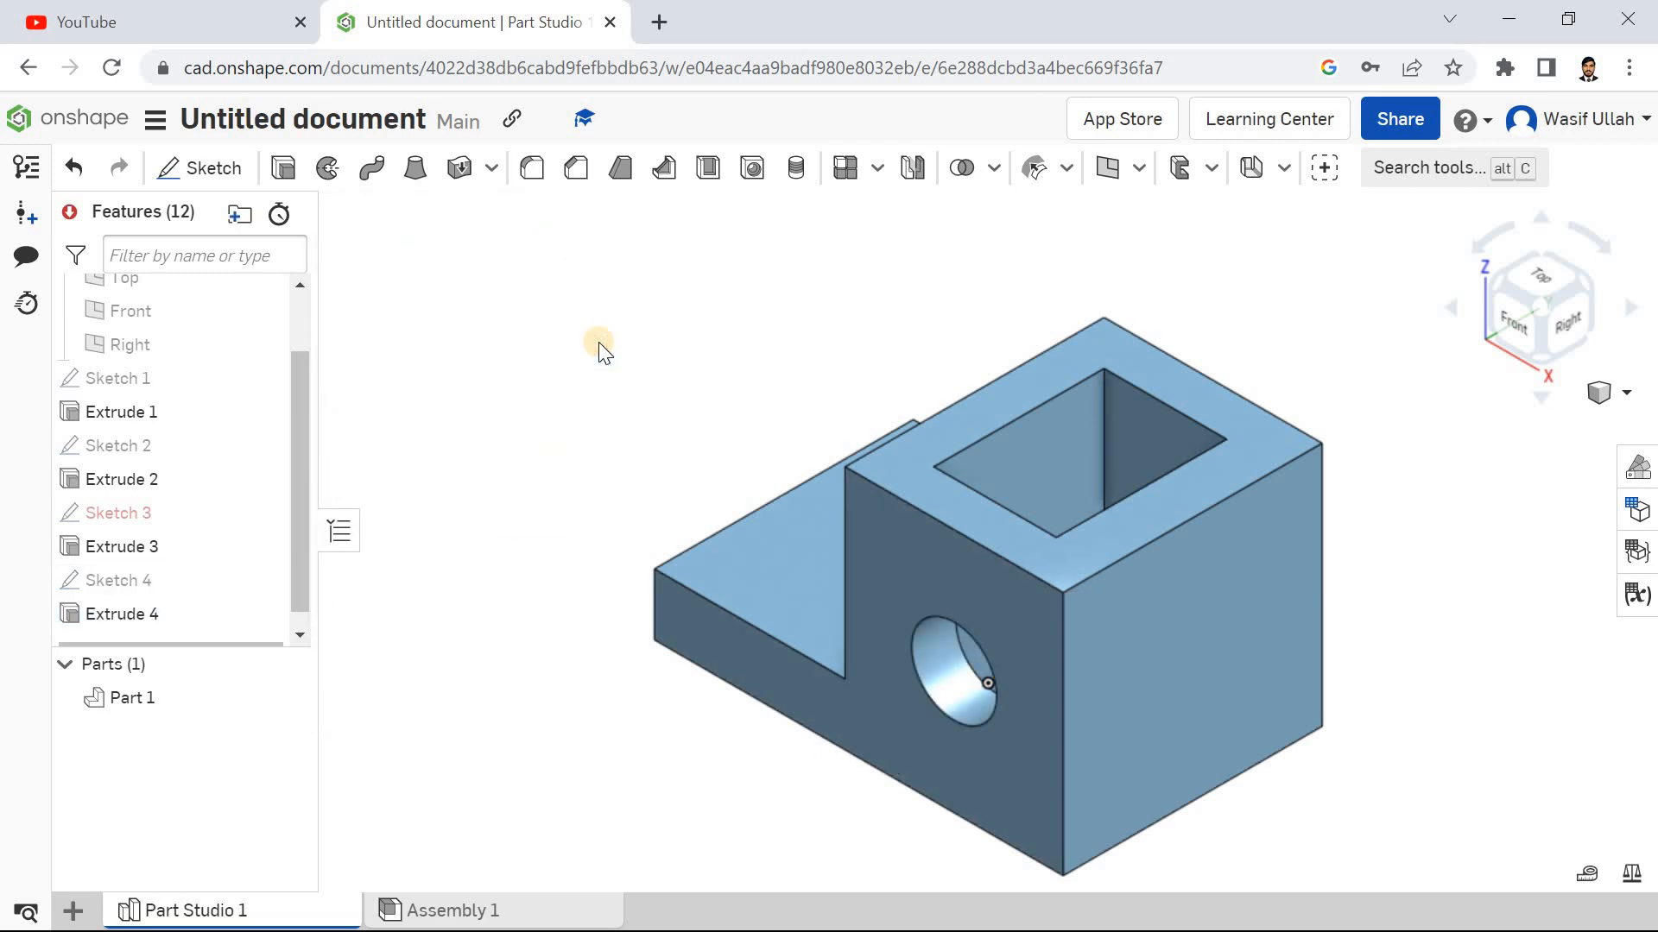
Step: Fillet the two vertical corner edges at the low base's free end with a 38 mm radius
click(577, 170)
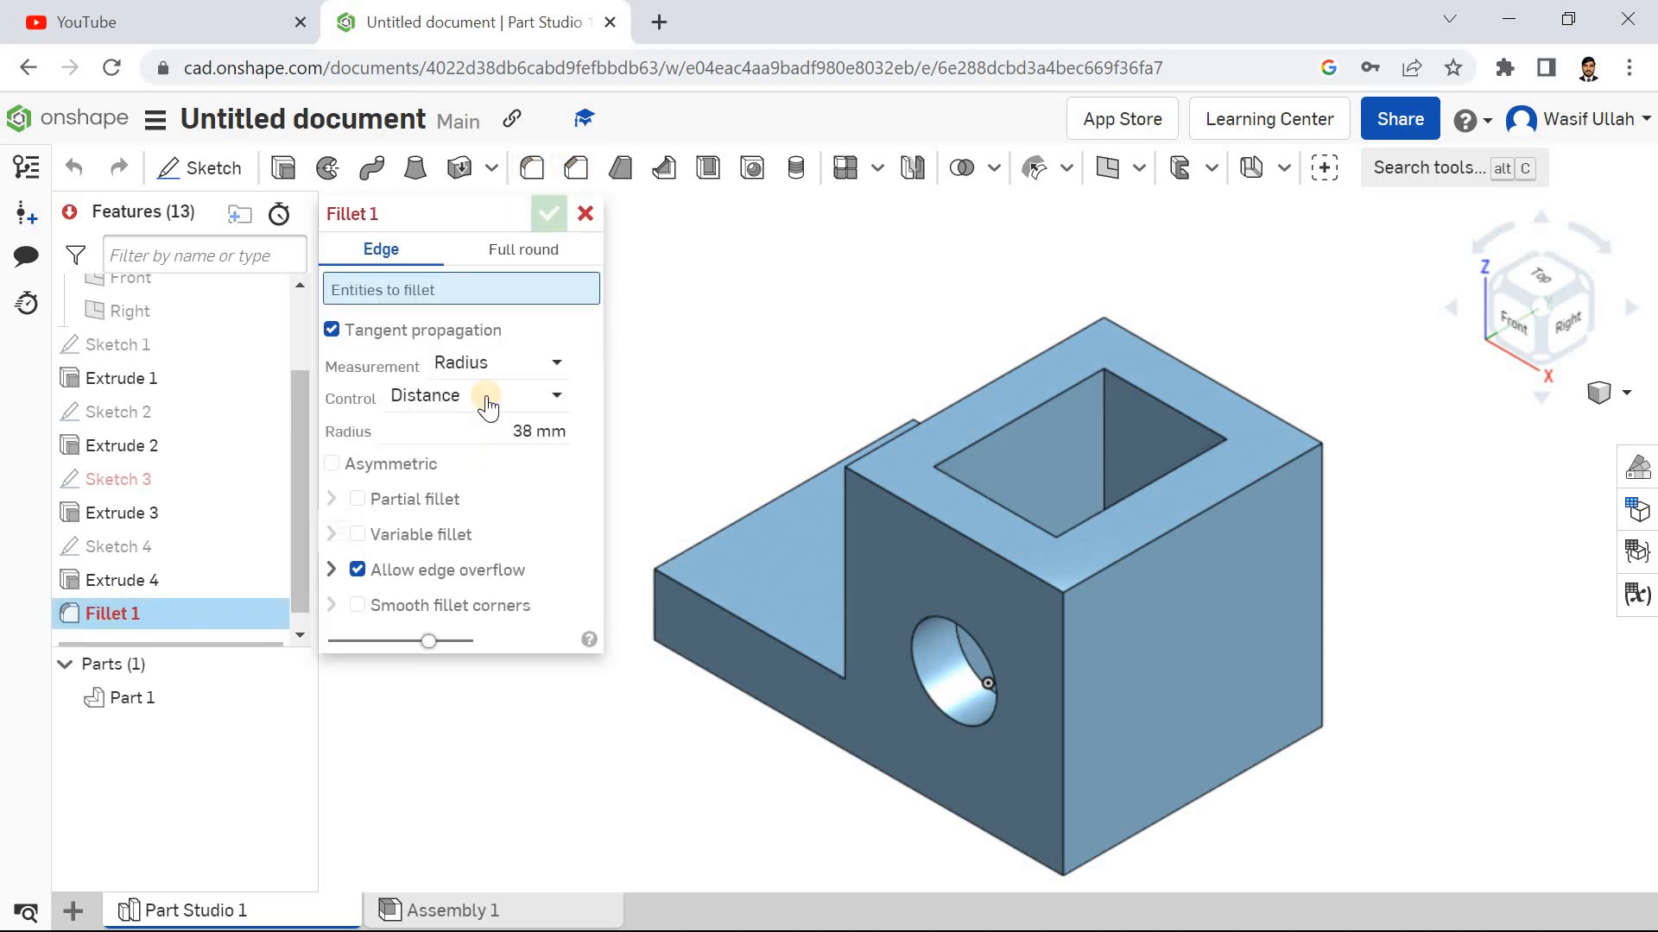
click(654, 583)
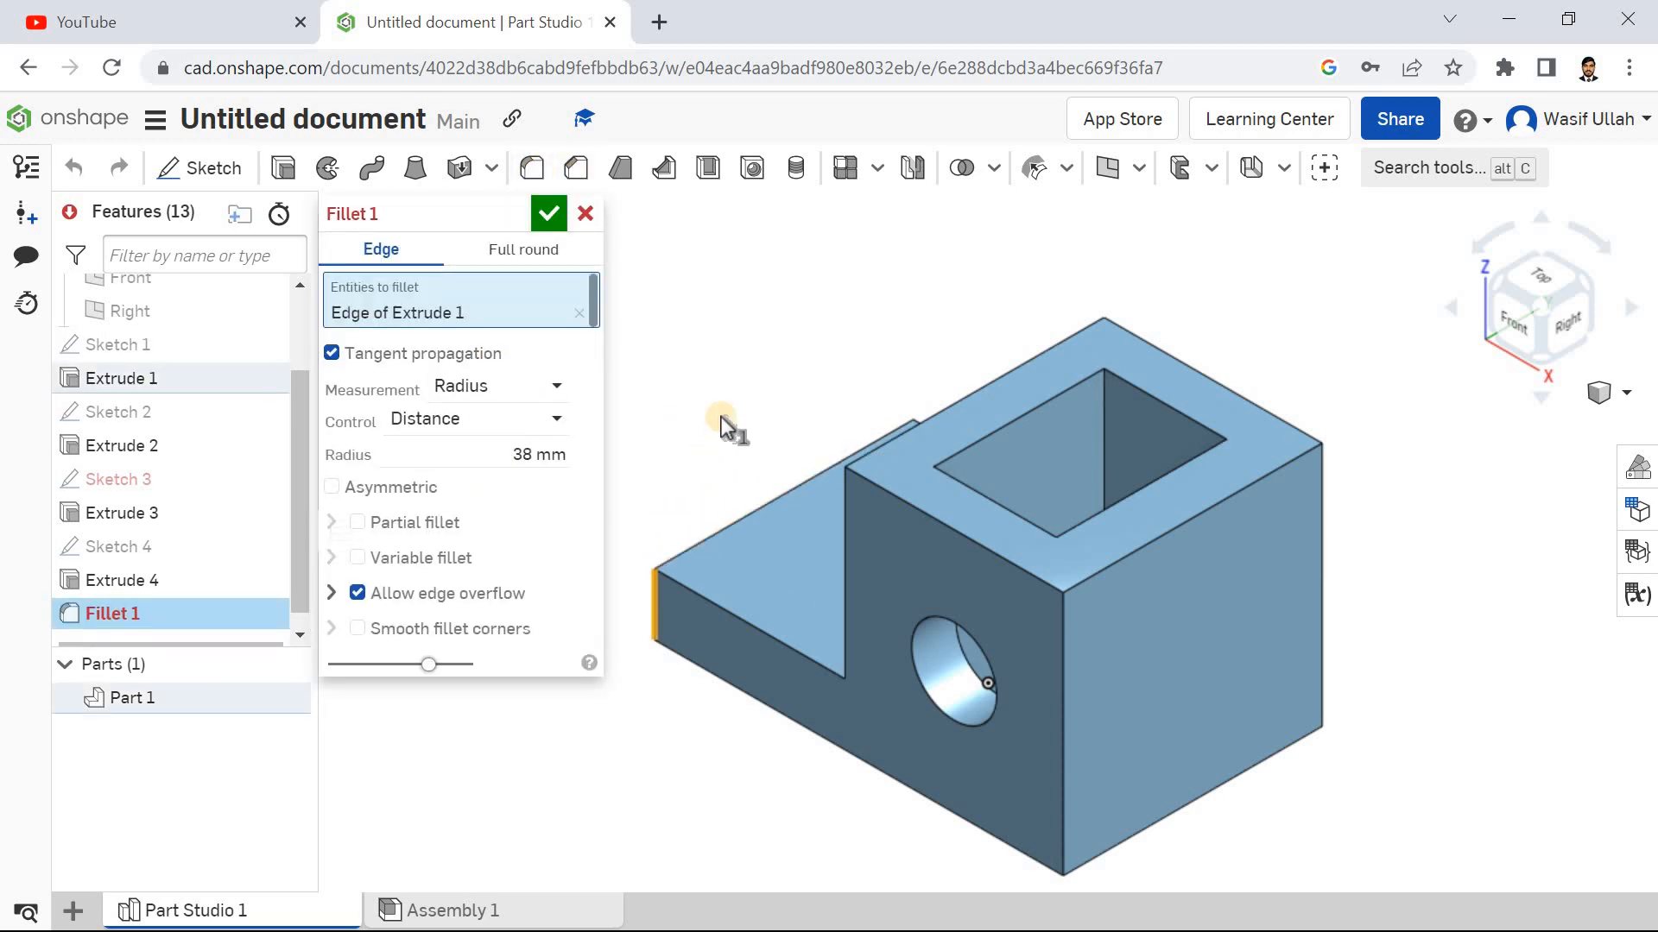
right_drag(821, 418, 862, 511)
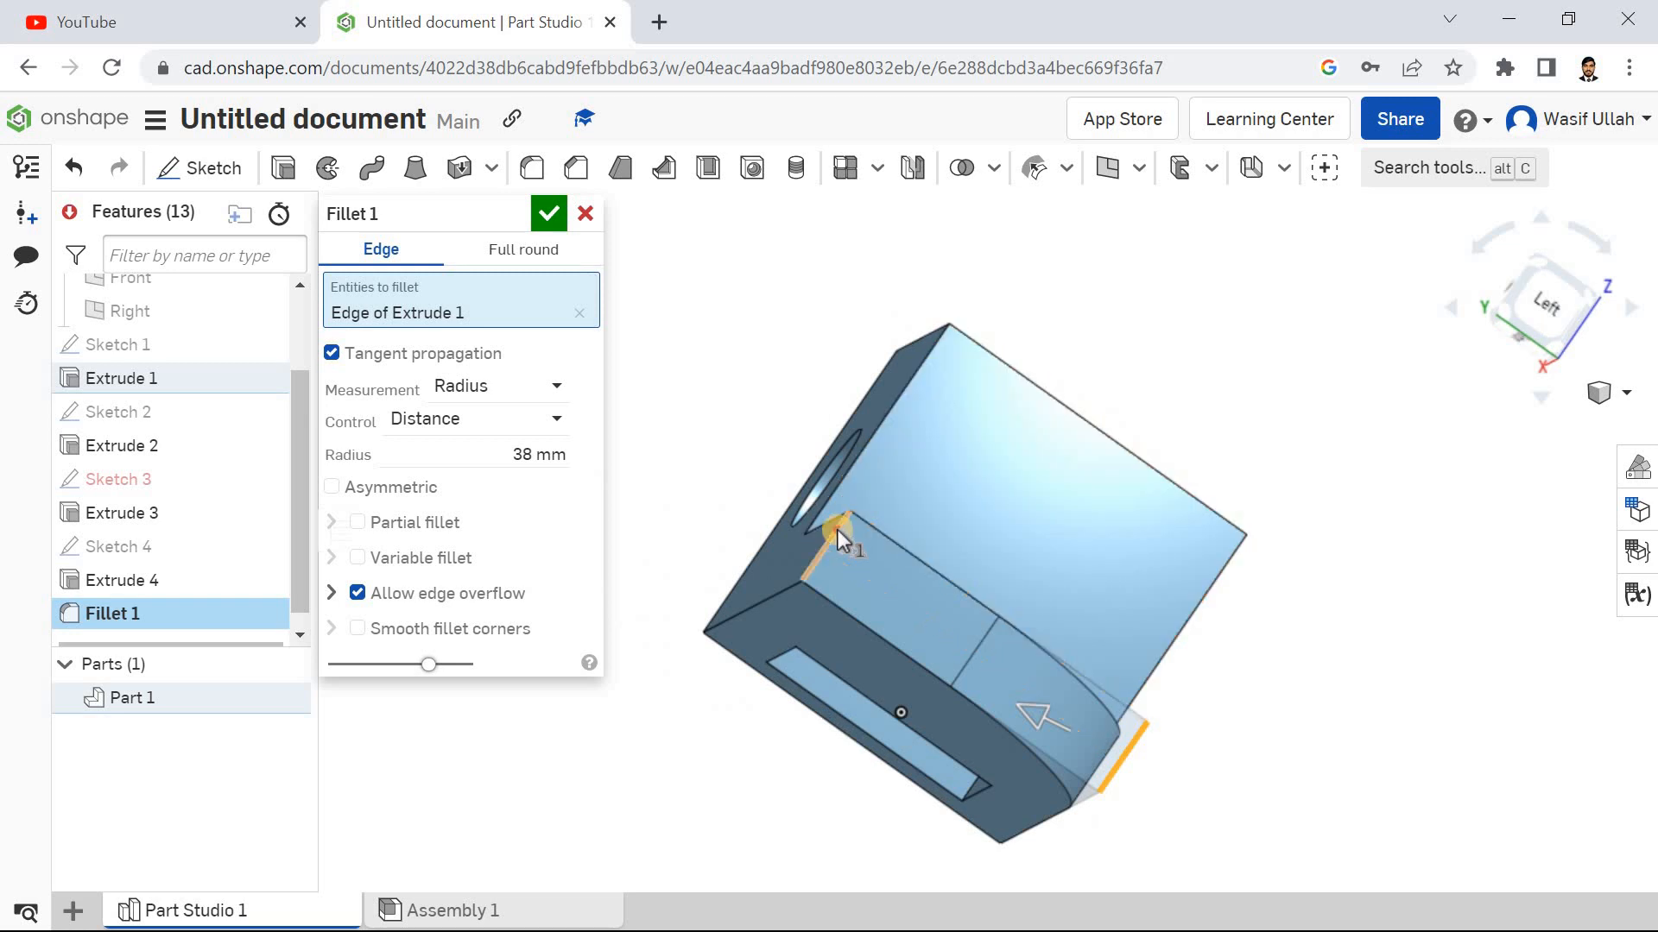
click(837, 535)
click(547, 212)
right_click(546, 214)
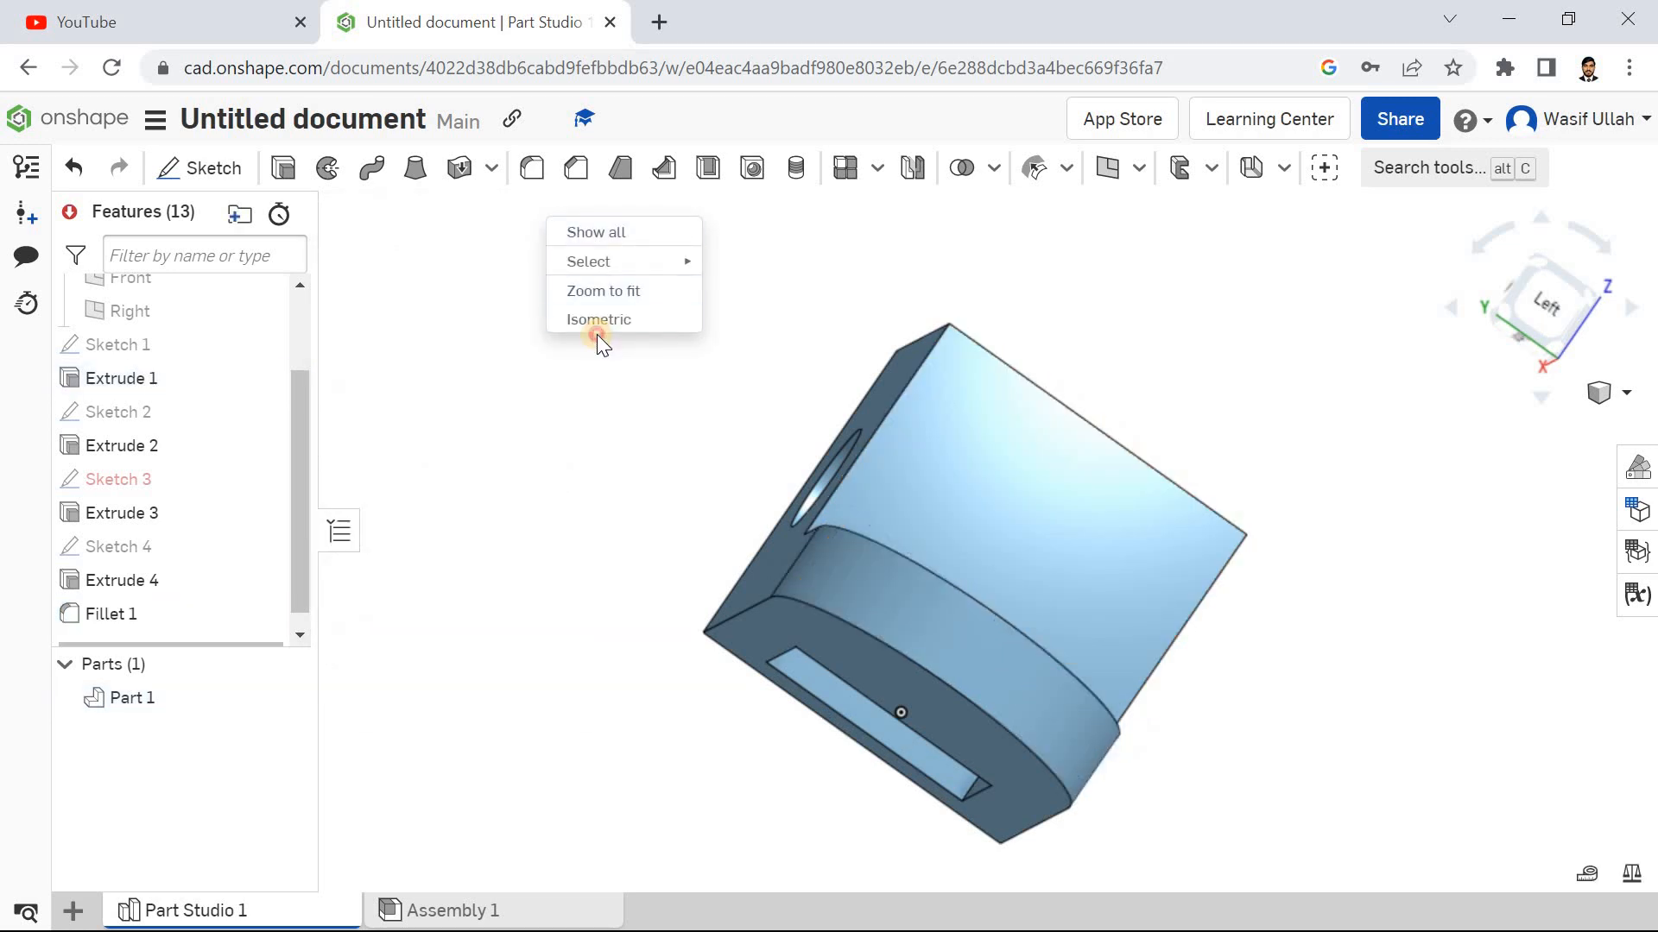
click(598, 334)
right_click(581, 312)
click(615, 407)
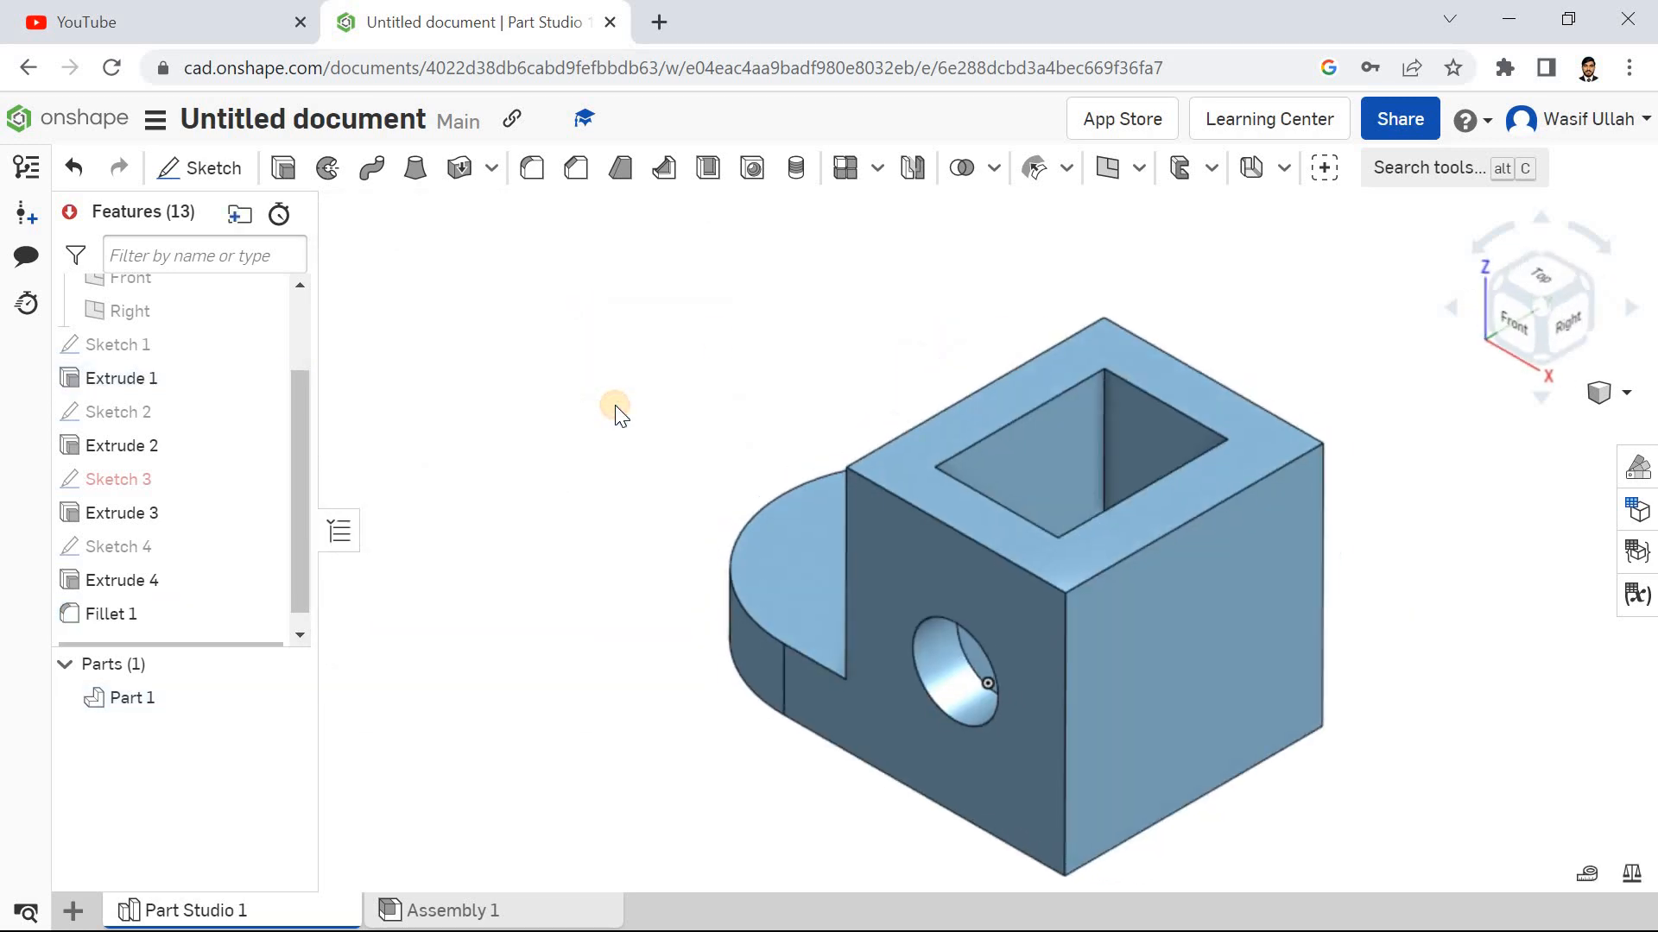
Step: Create a Mid plane reference plane between the part's front and back faces
click(1139, 169)
click(1131, 211)
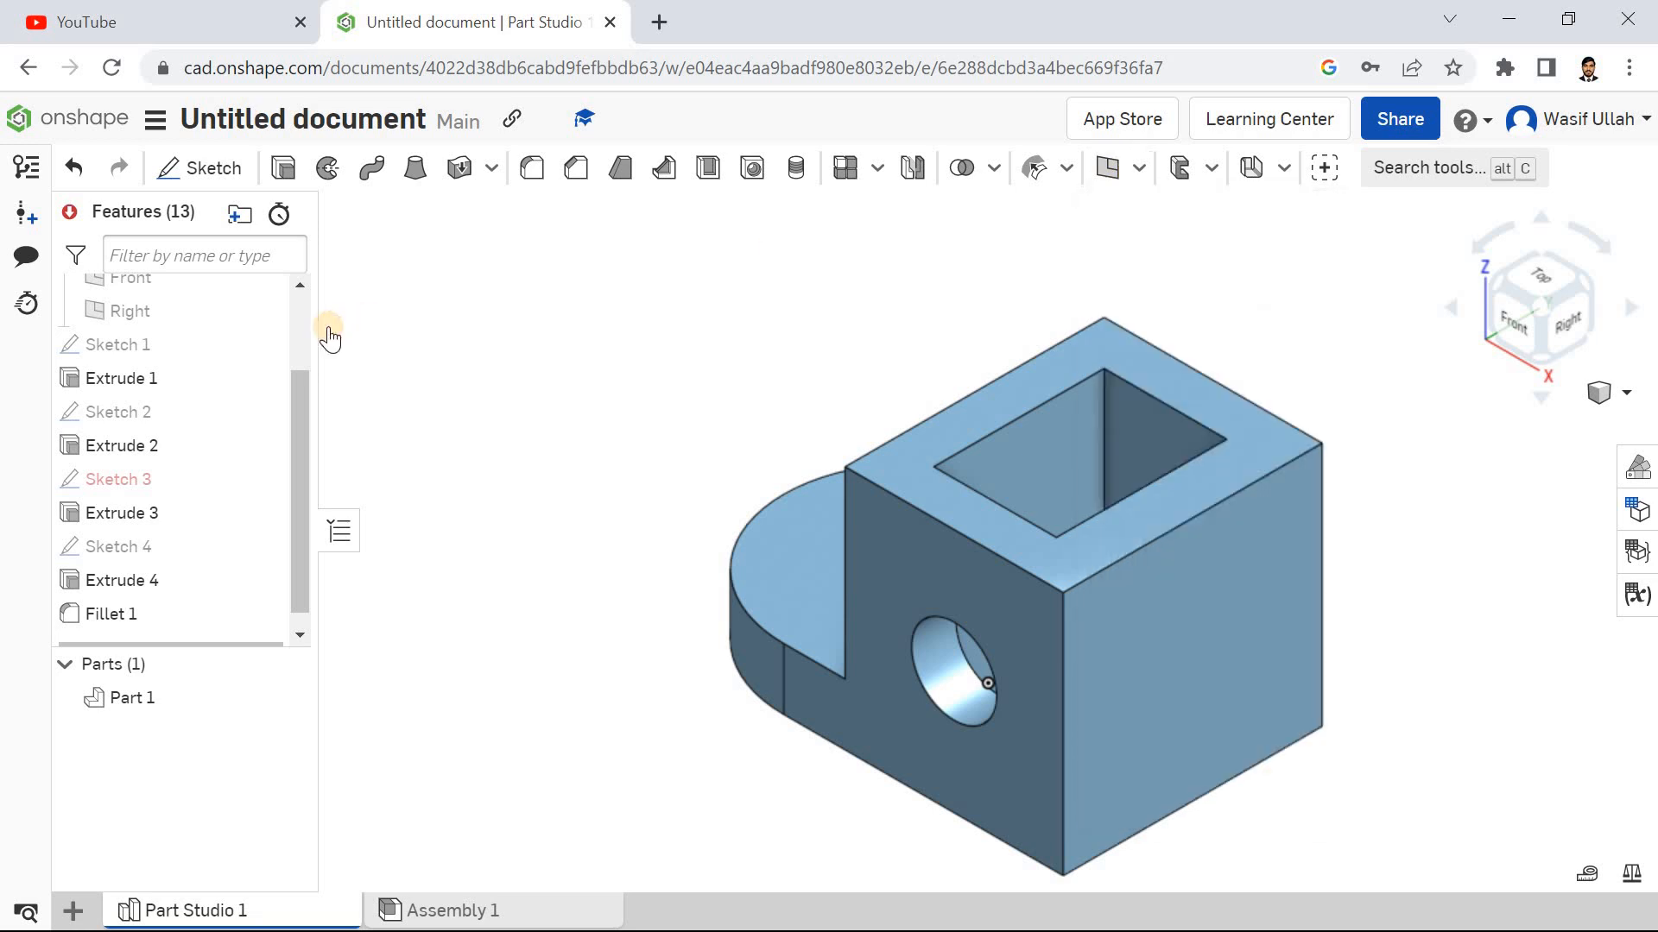
click(406, 295)
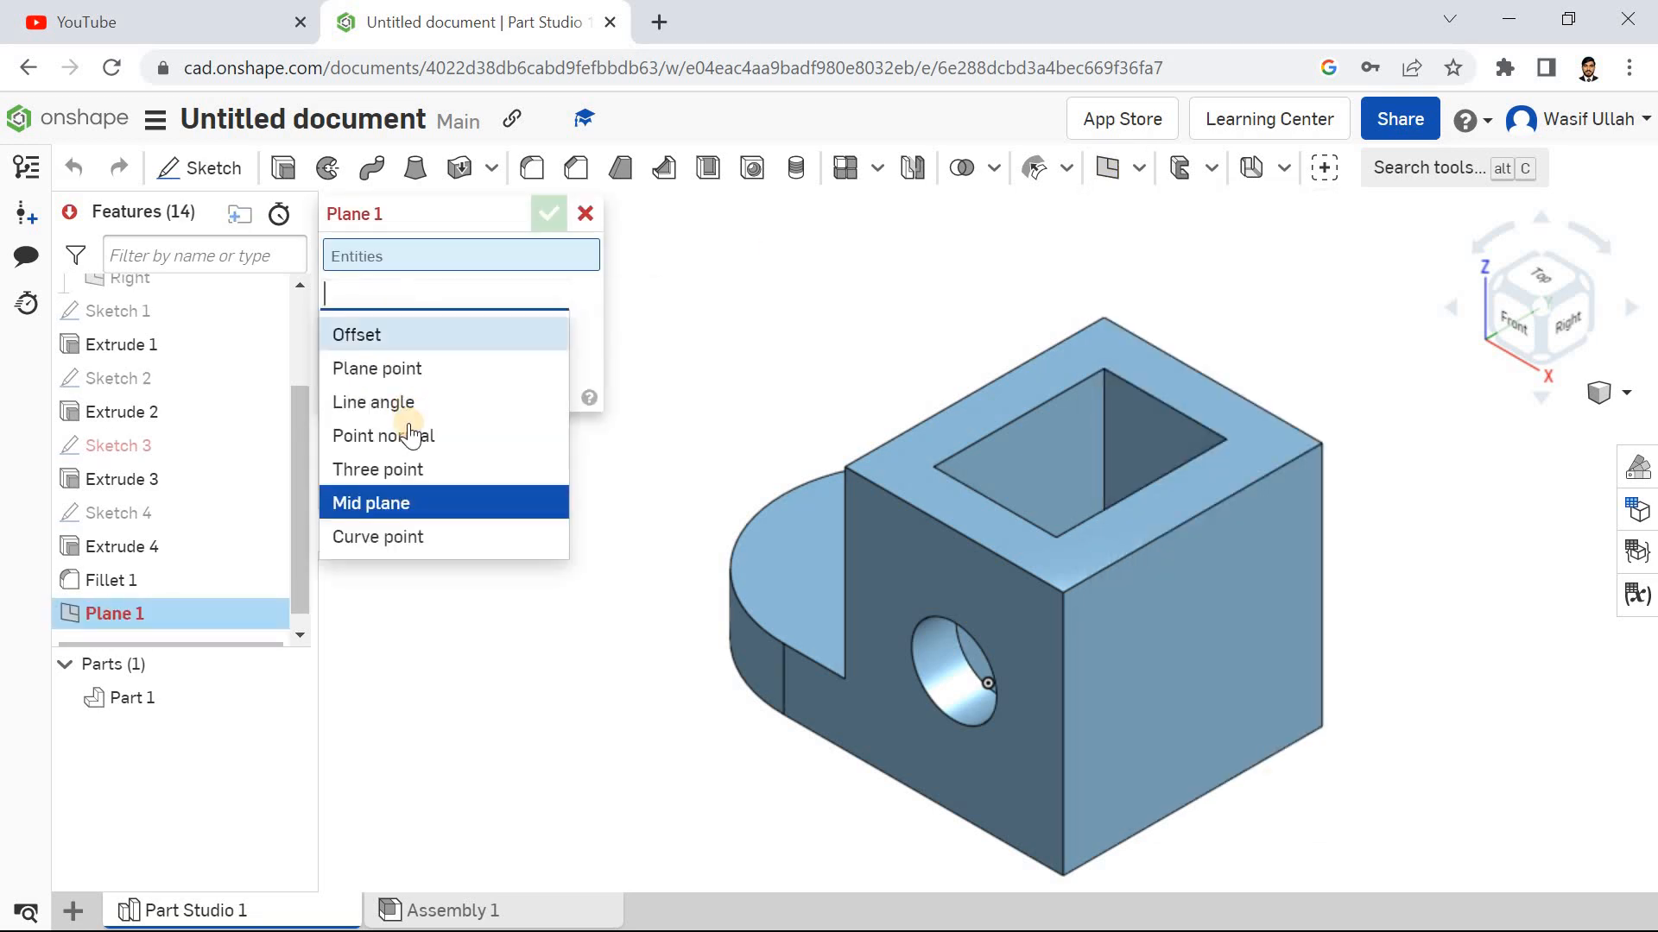
click(412, 509)
click(956, 608)
right_drag(877, 344, 1184, 400)
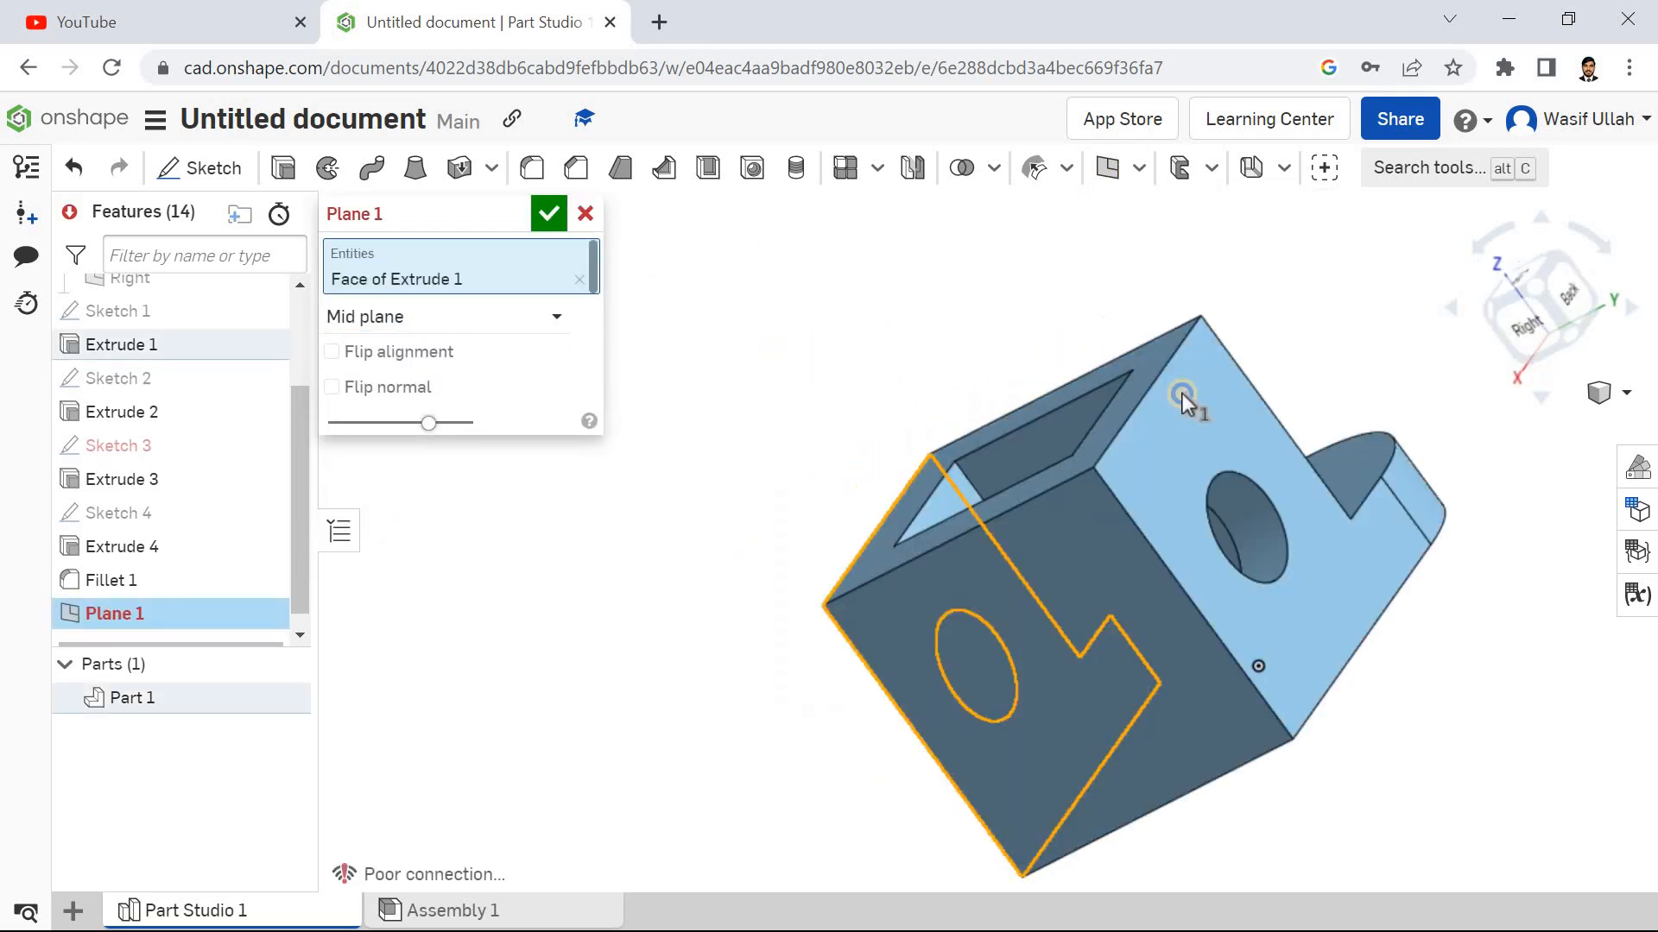
click(1184, 400)
key(Return)
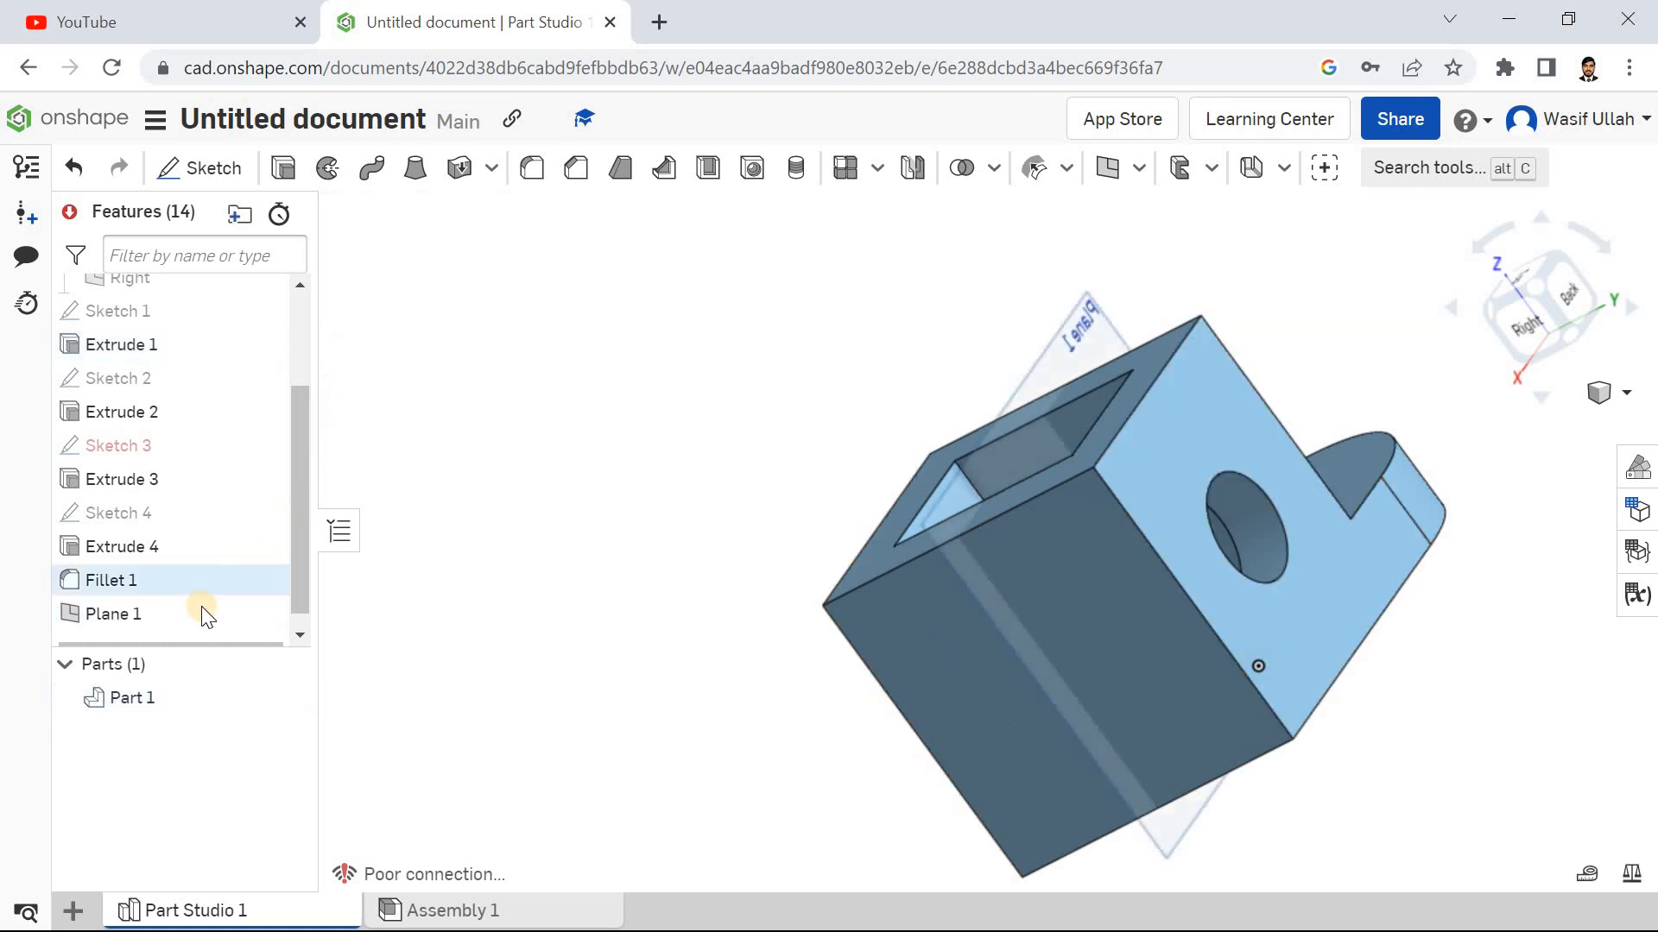
click(203, 613)
click(201, 168)
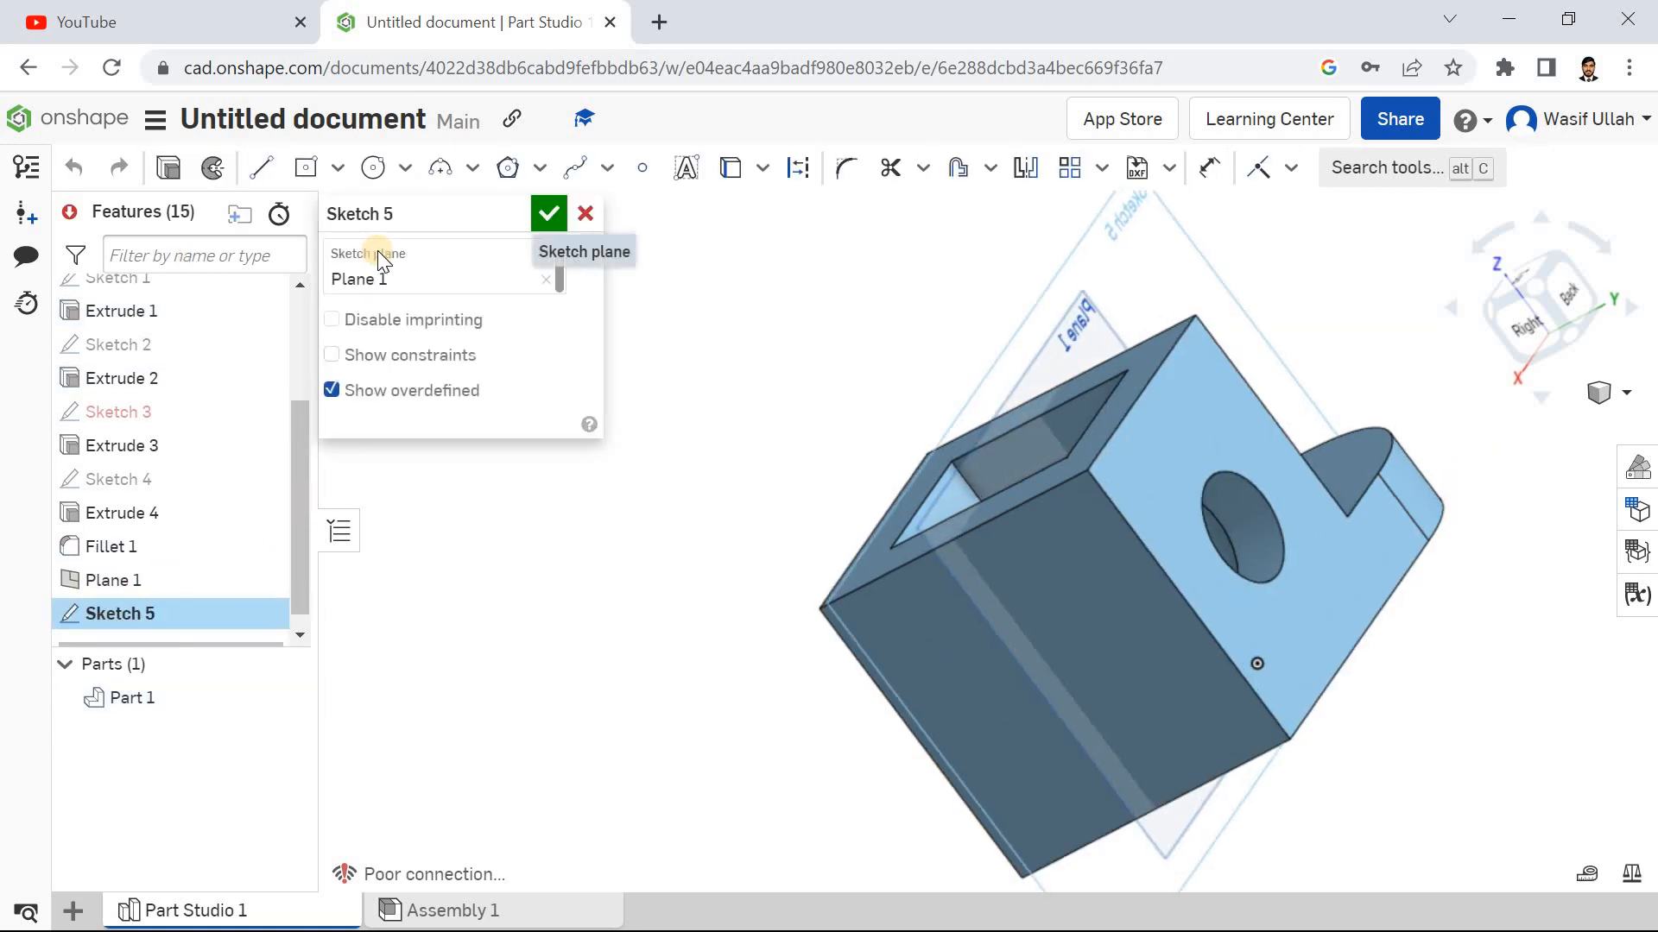
key(n)
click(585, 213)
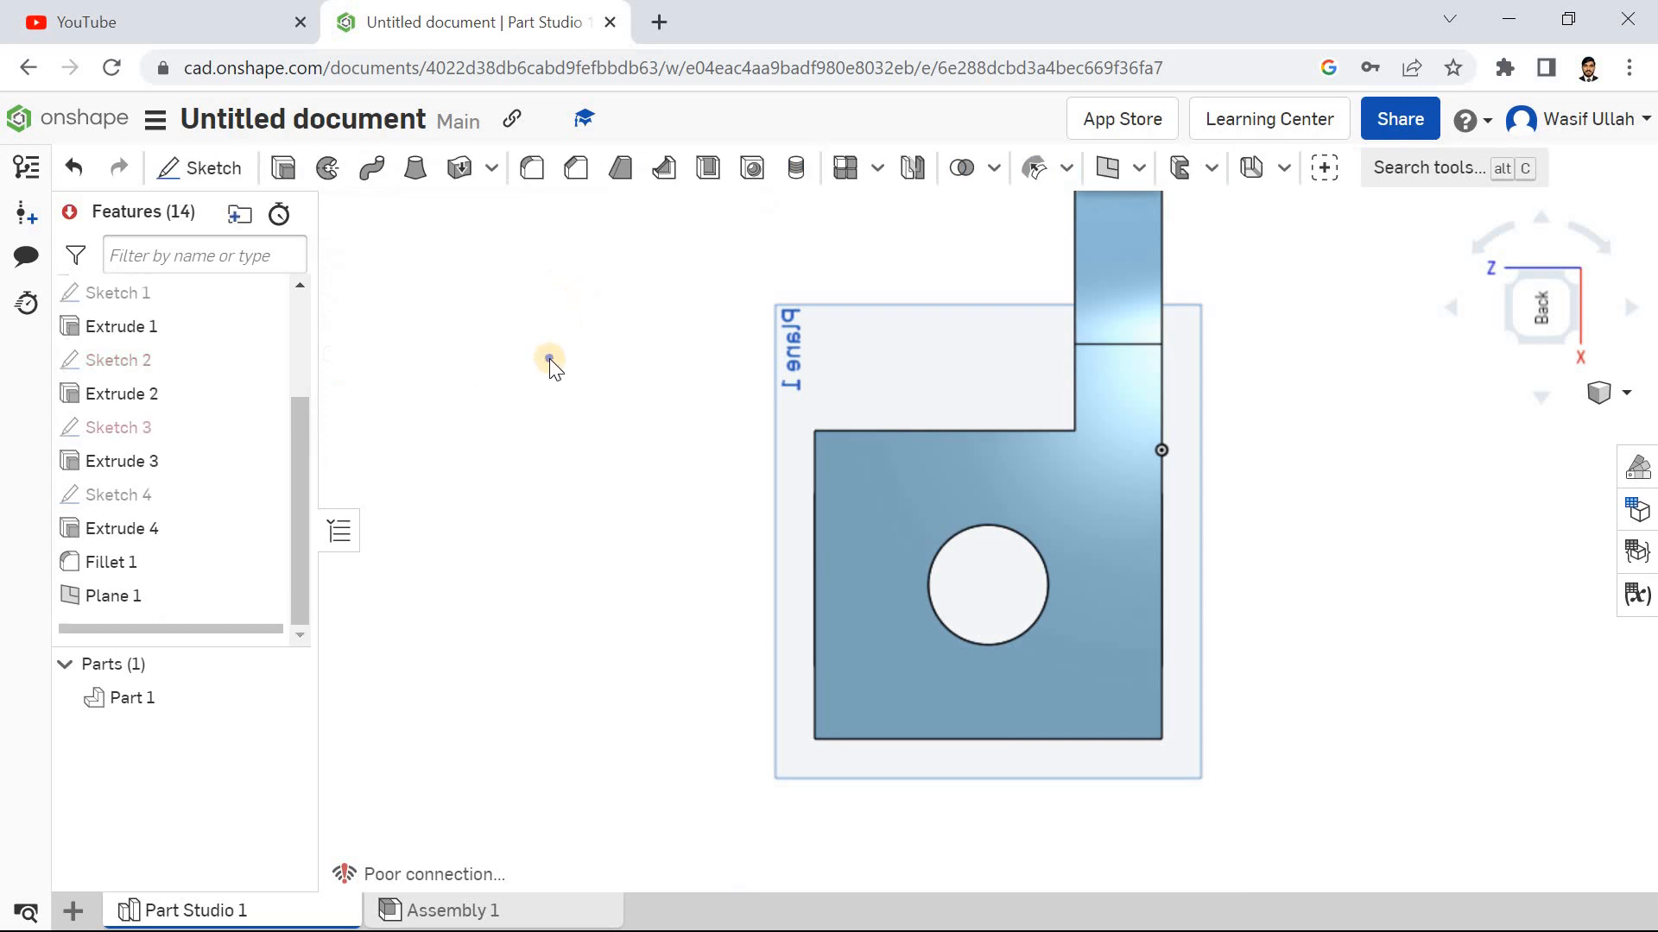
Step: Start a sketch on Plane 1, the mid plane between the part's front and back faces
mouse_move(549, 359)
right_down()
mouse_move(720, 232)
mouse_move(664, 194)
mouse_move(708, 194)
mouse_move(766, 301)
right_up()
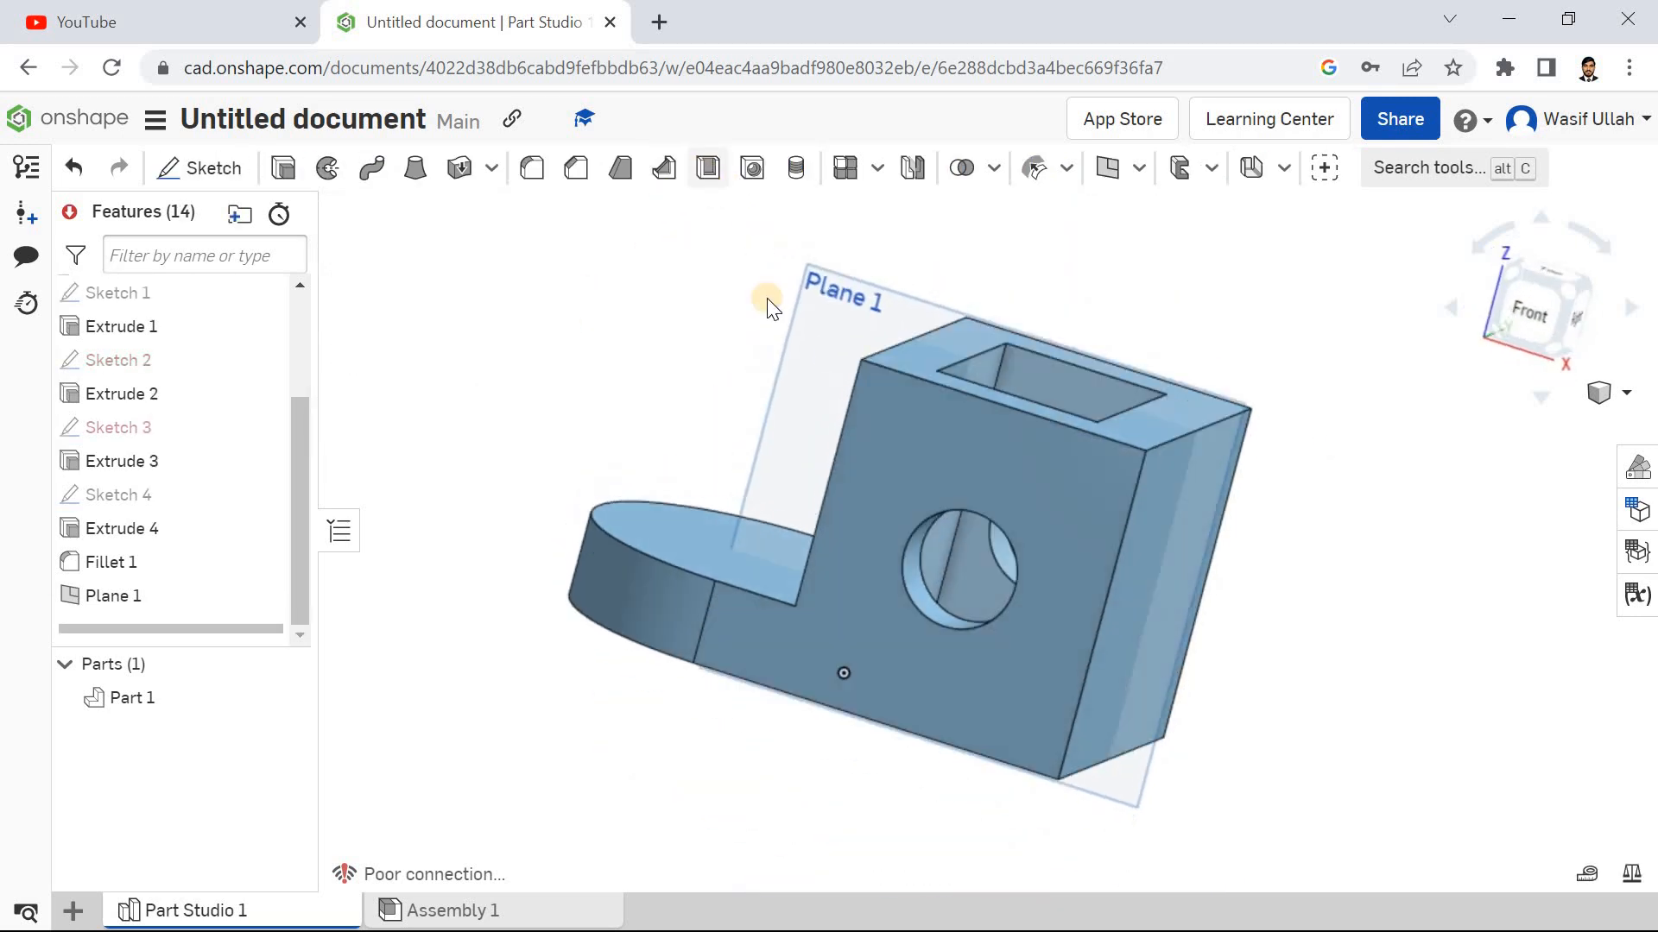
click(846, 355)
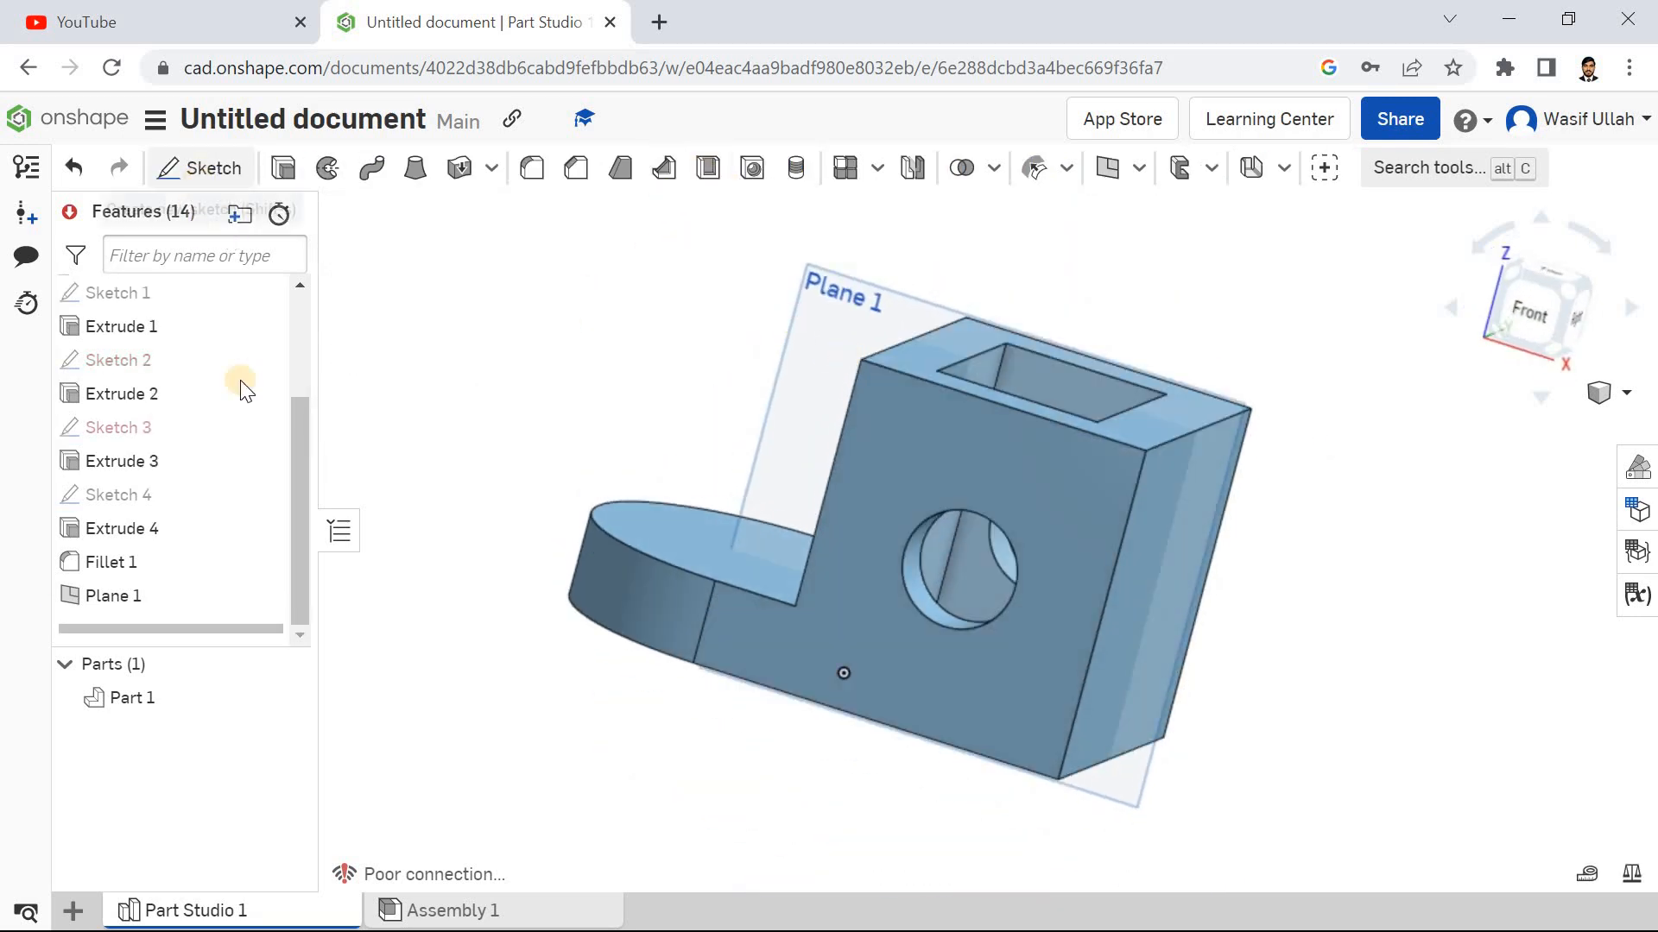
click(173, 326)
click(457, 293)
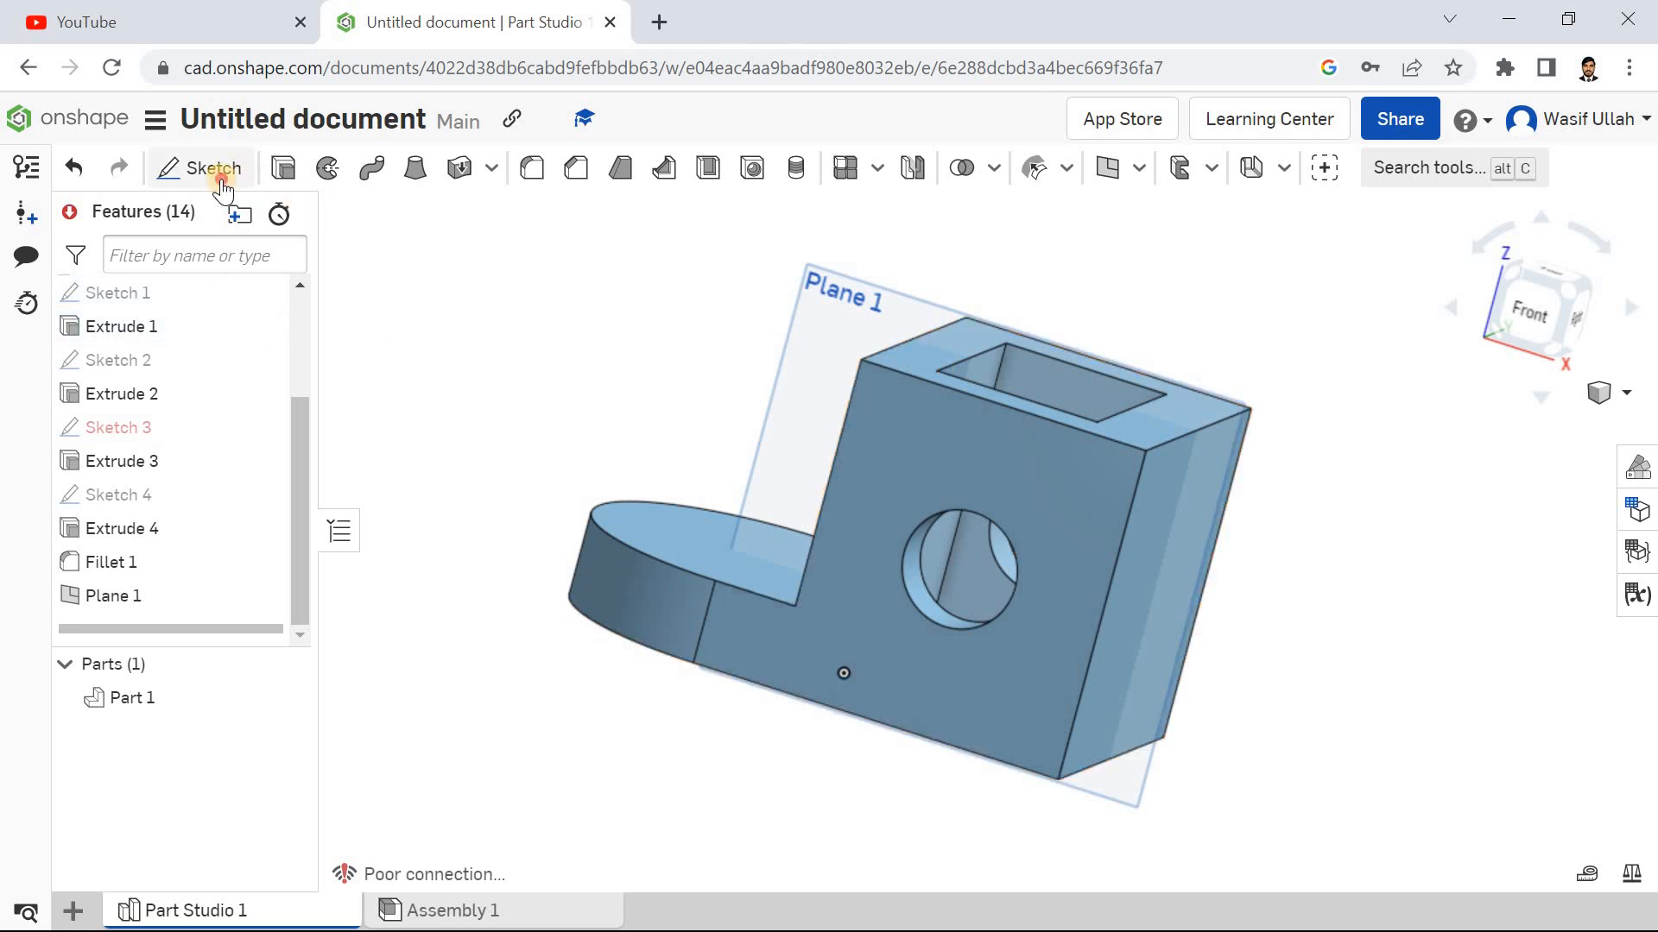
click(199, 167)
click(822, 323)
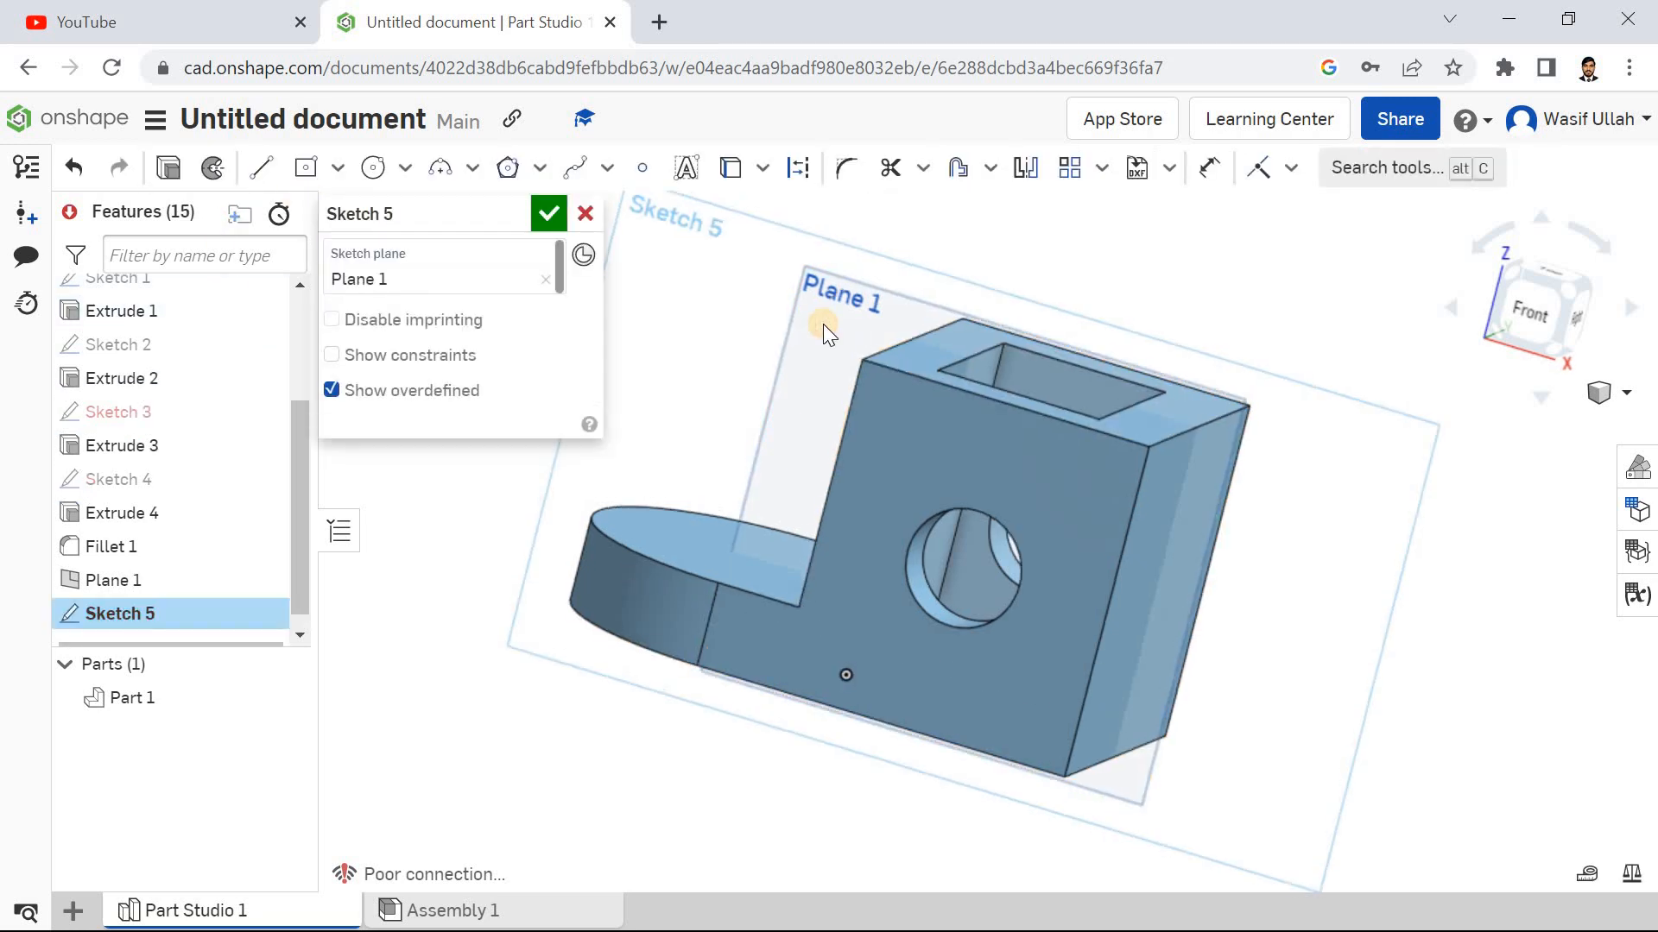
click(339, 177)
click(367, 211)
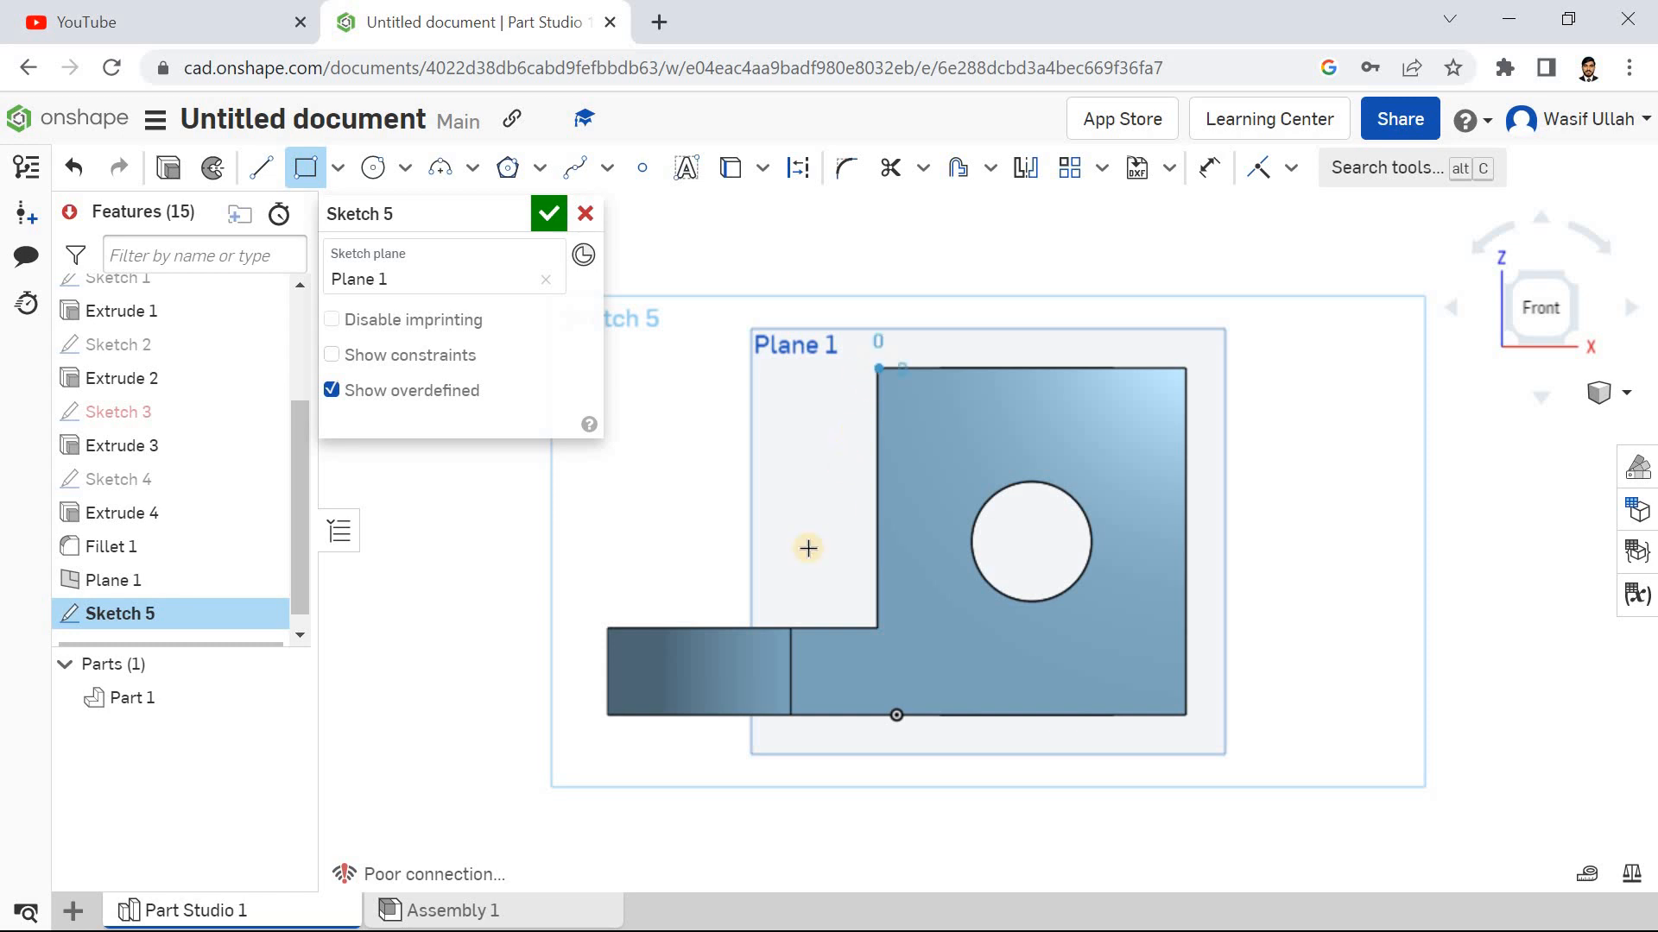
click(624, 624)
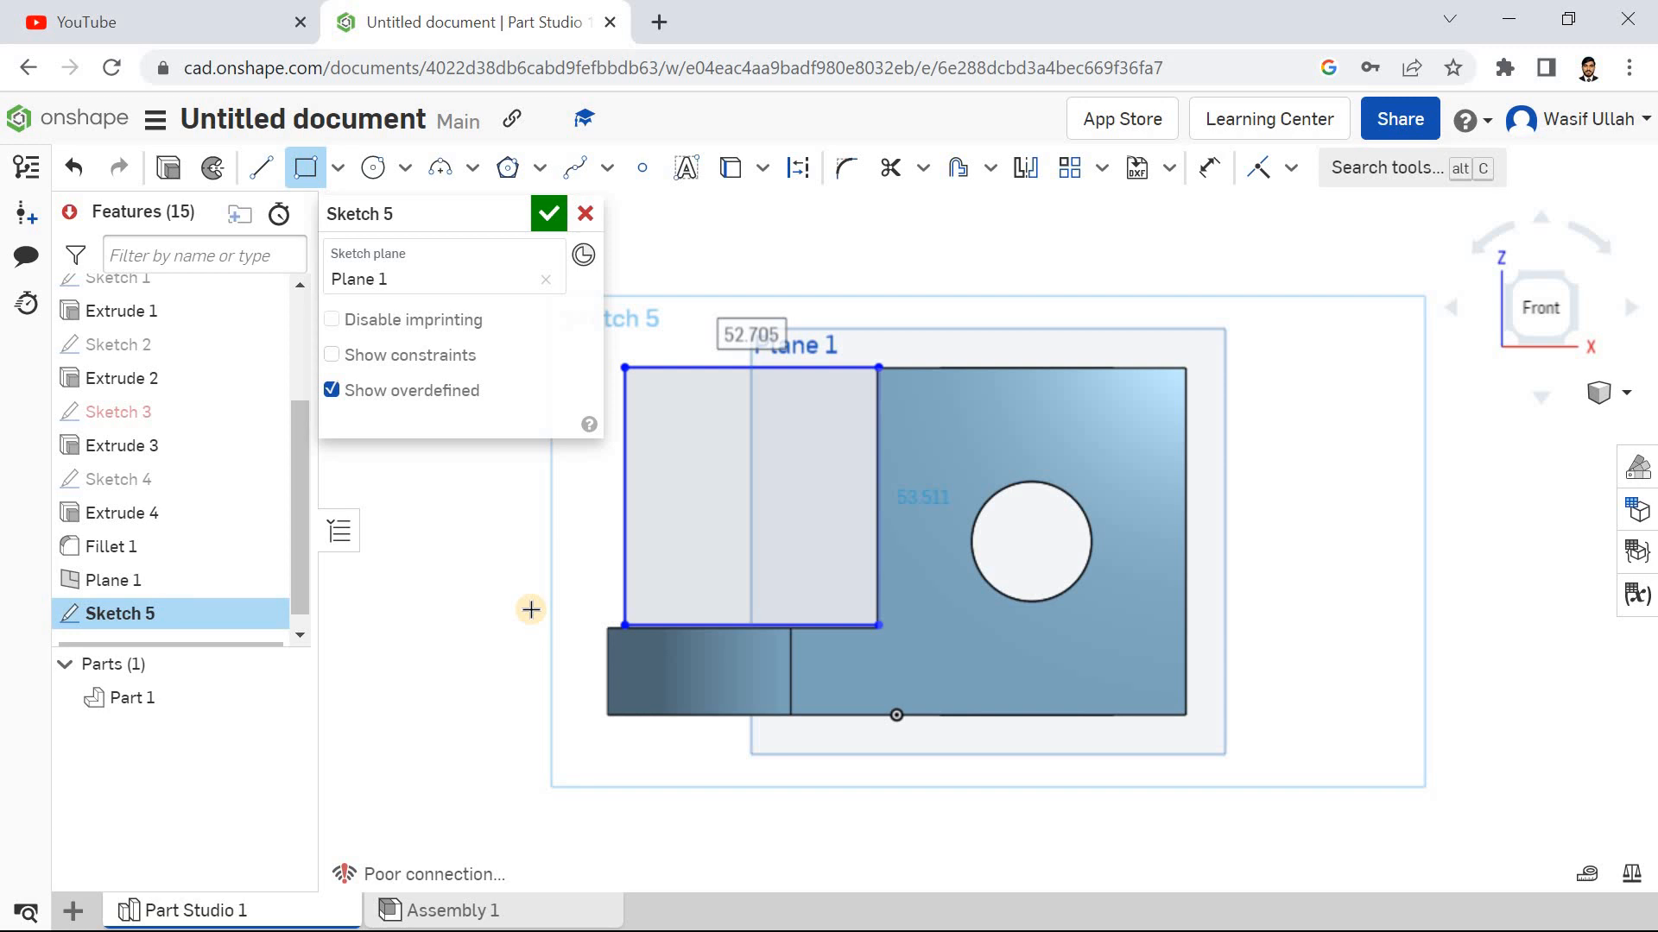
key(ctrl+z)
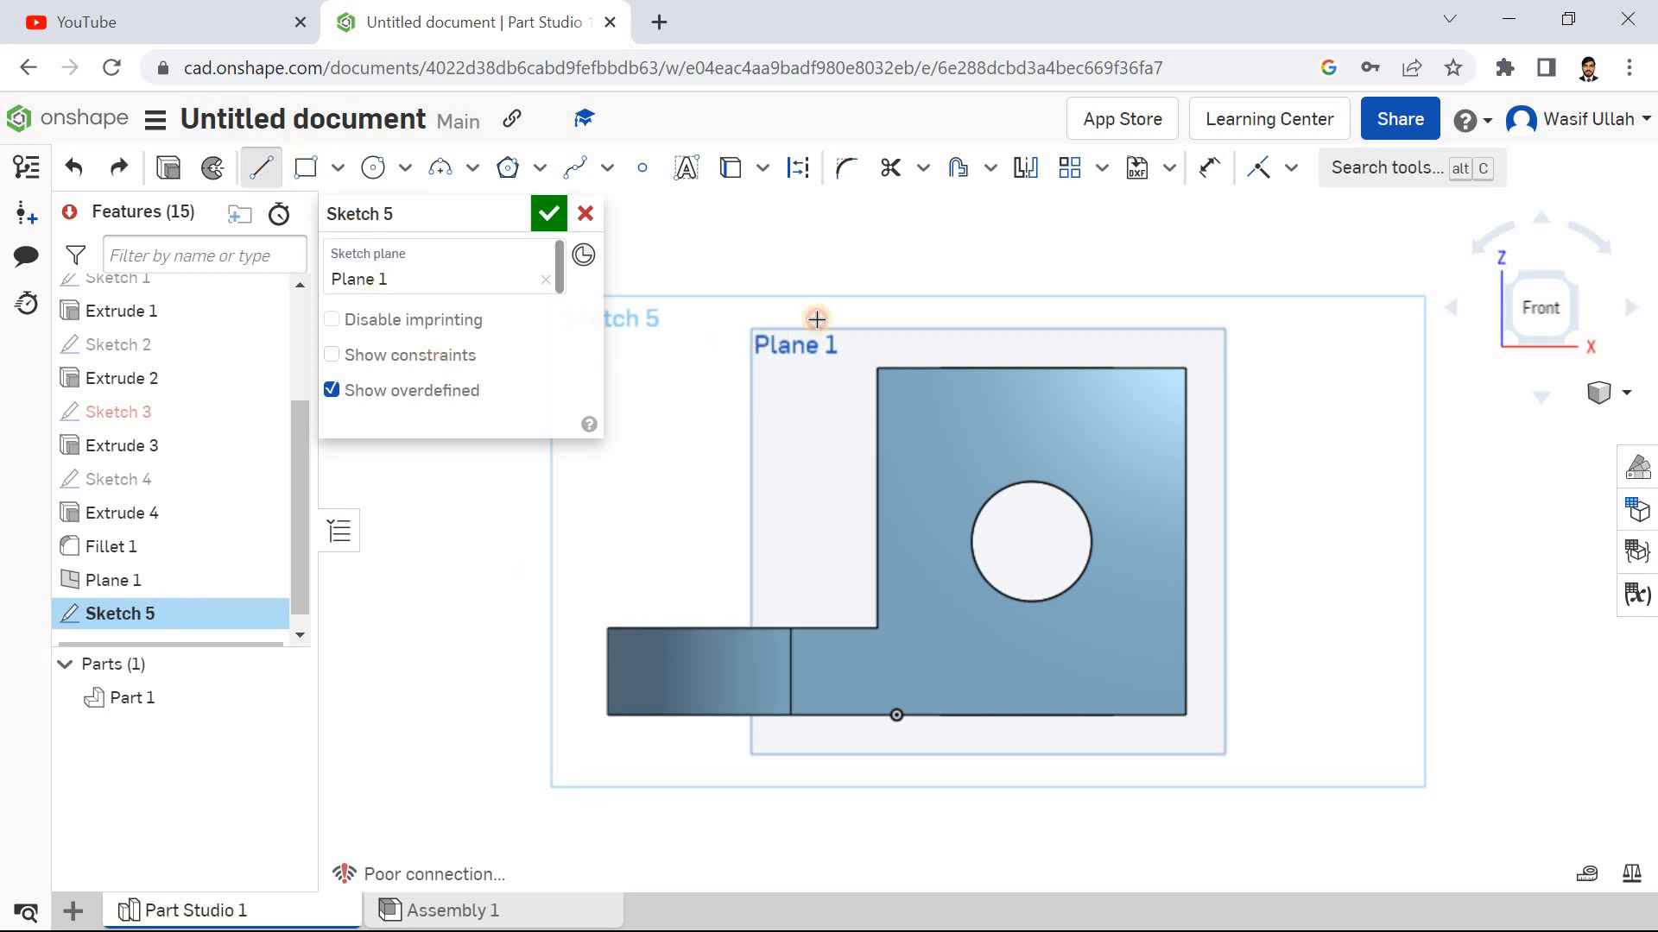
Step: Draw a closed triangle of about 54 mm down the step face, 55 mm along the base top and a 77 mm diagonal back up
key(l)
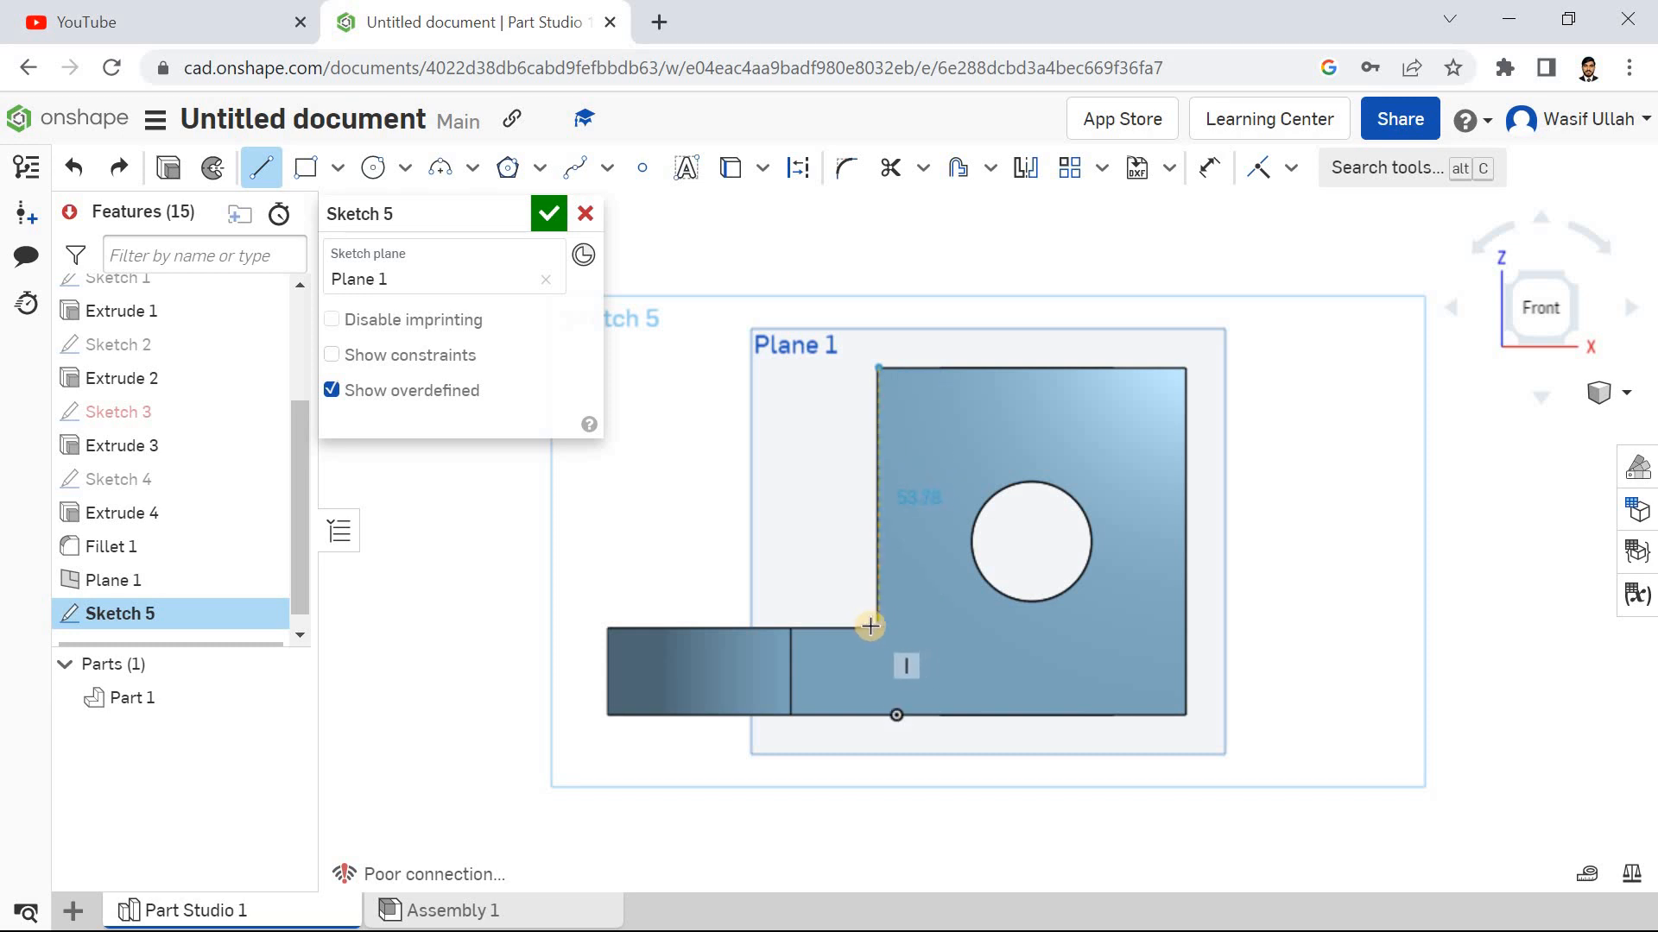
click(878, 626)
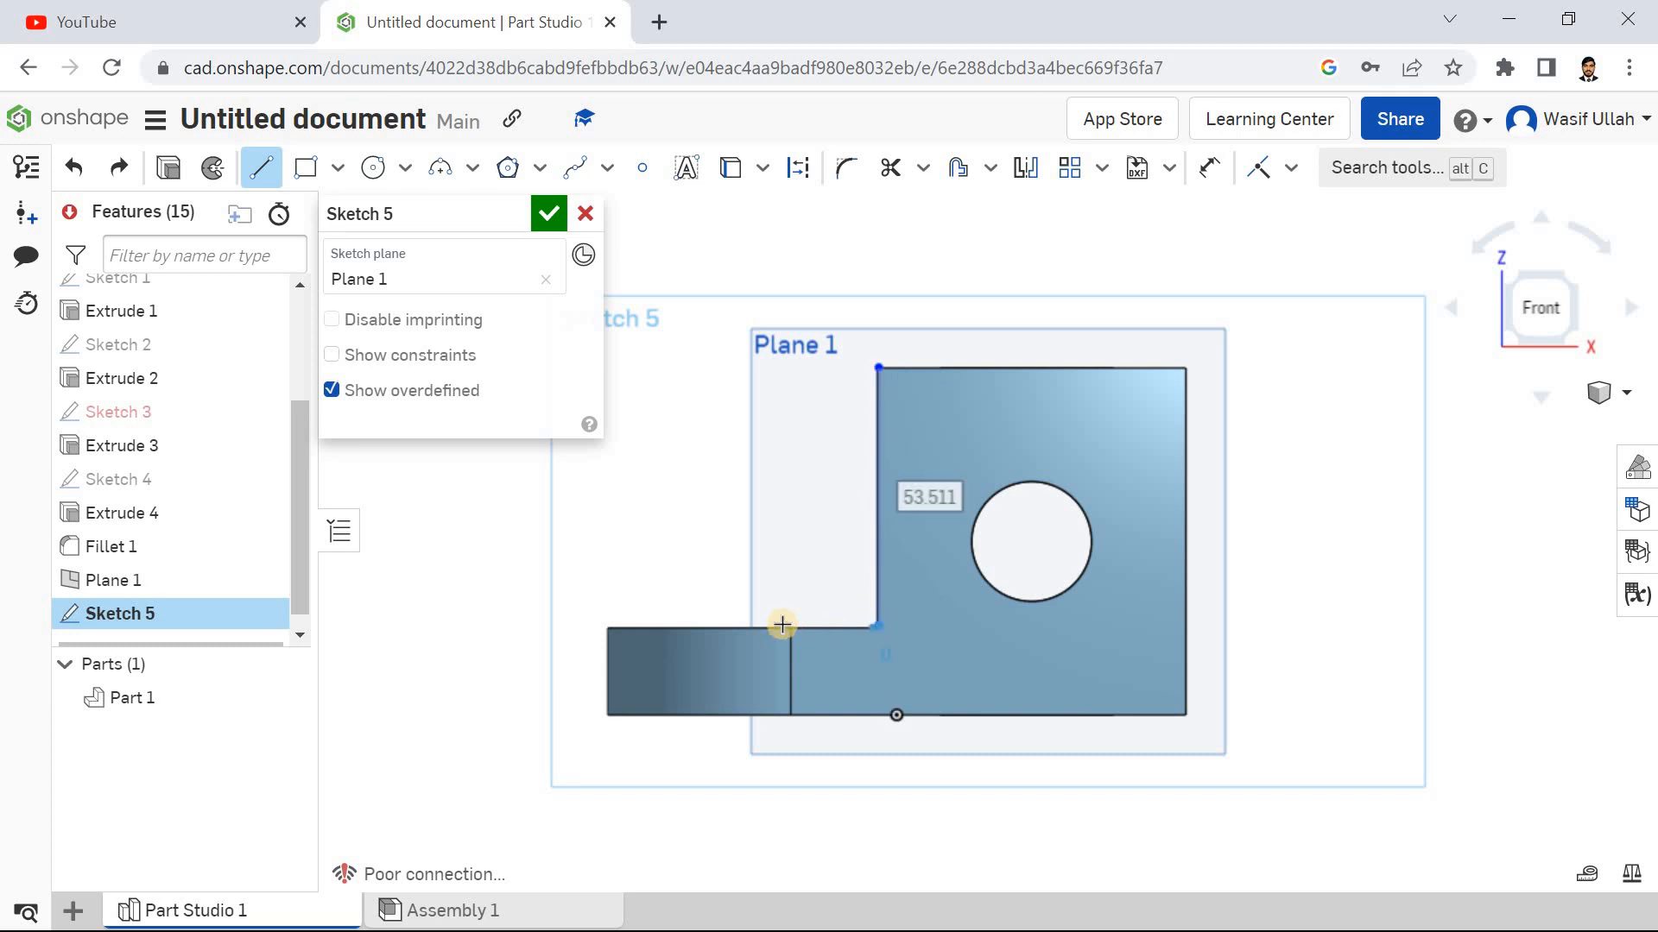
click(614, 627)
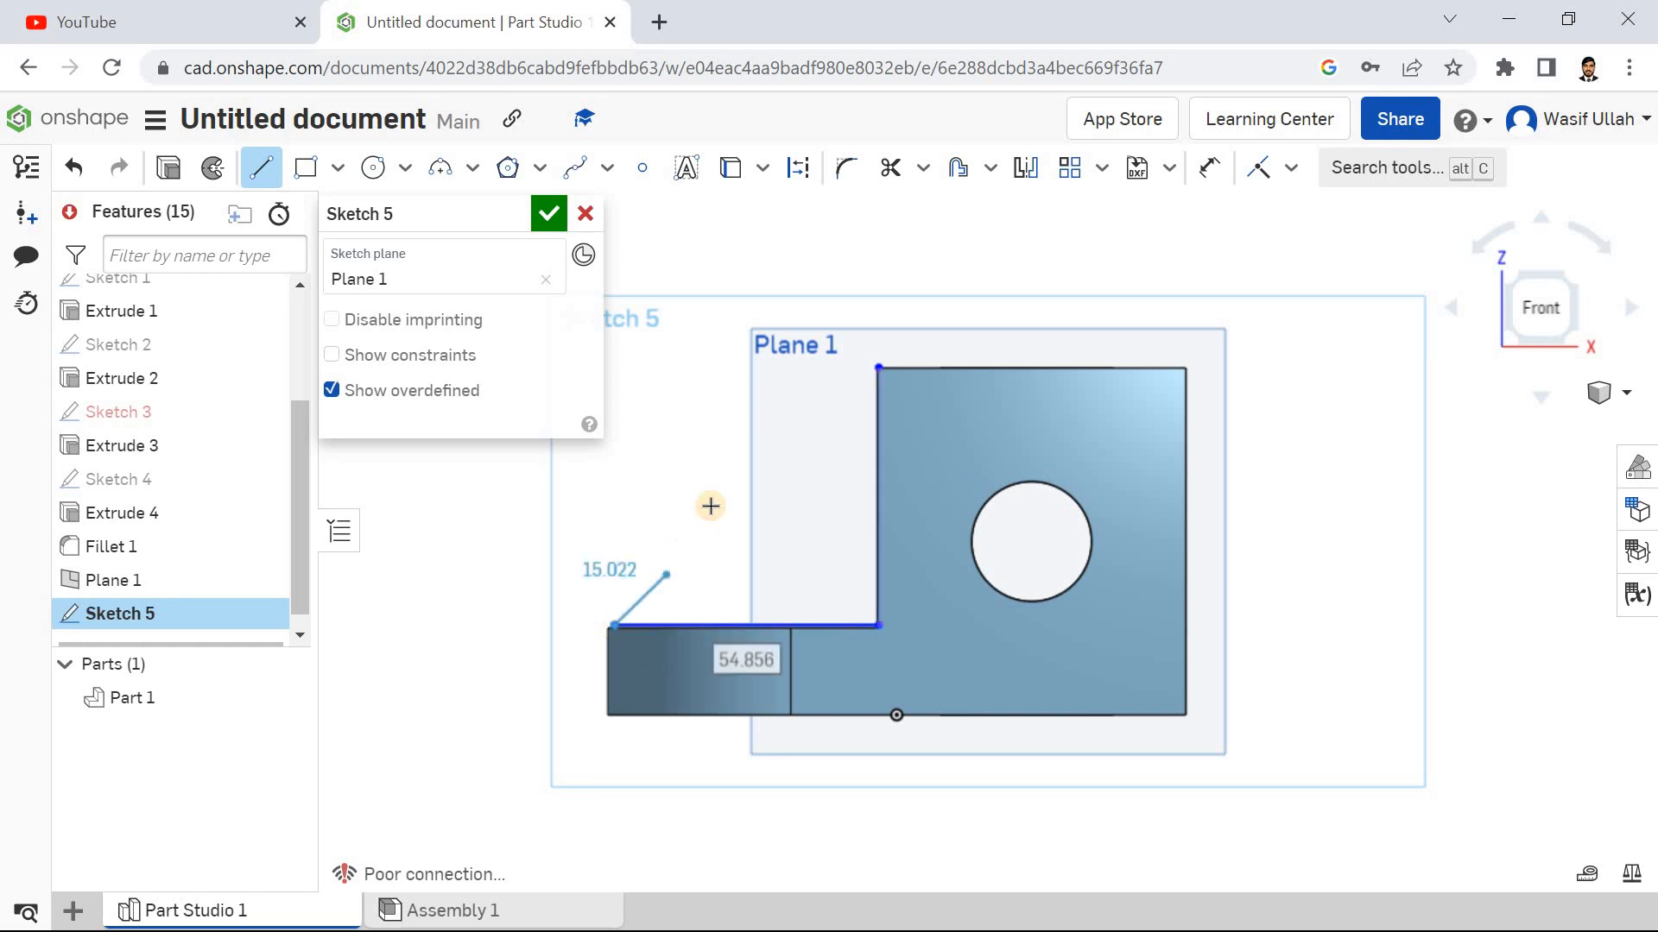
click(875, 370)
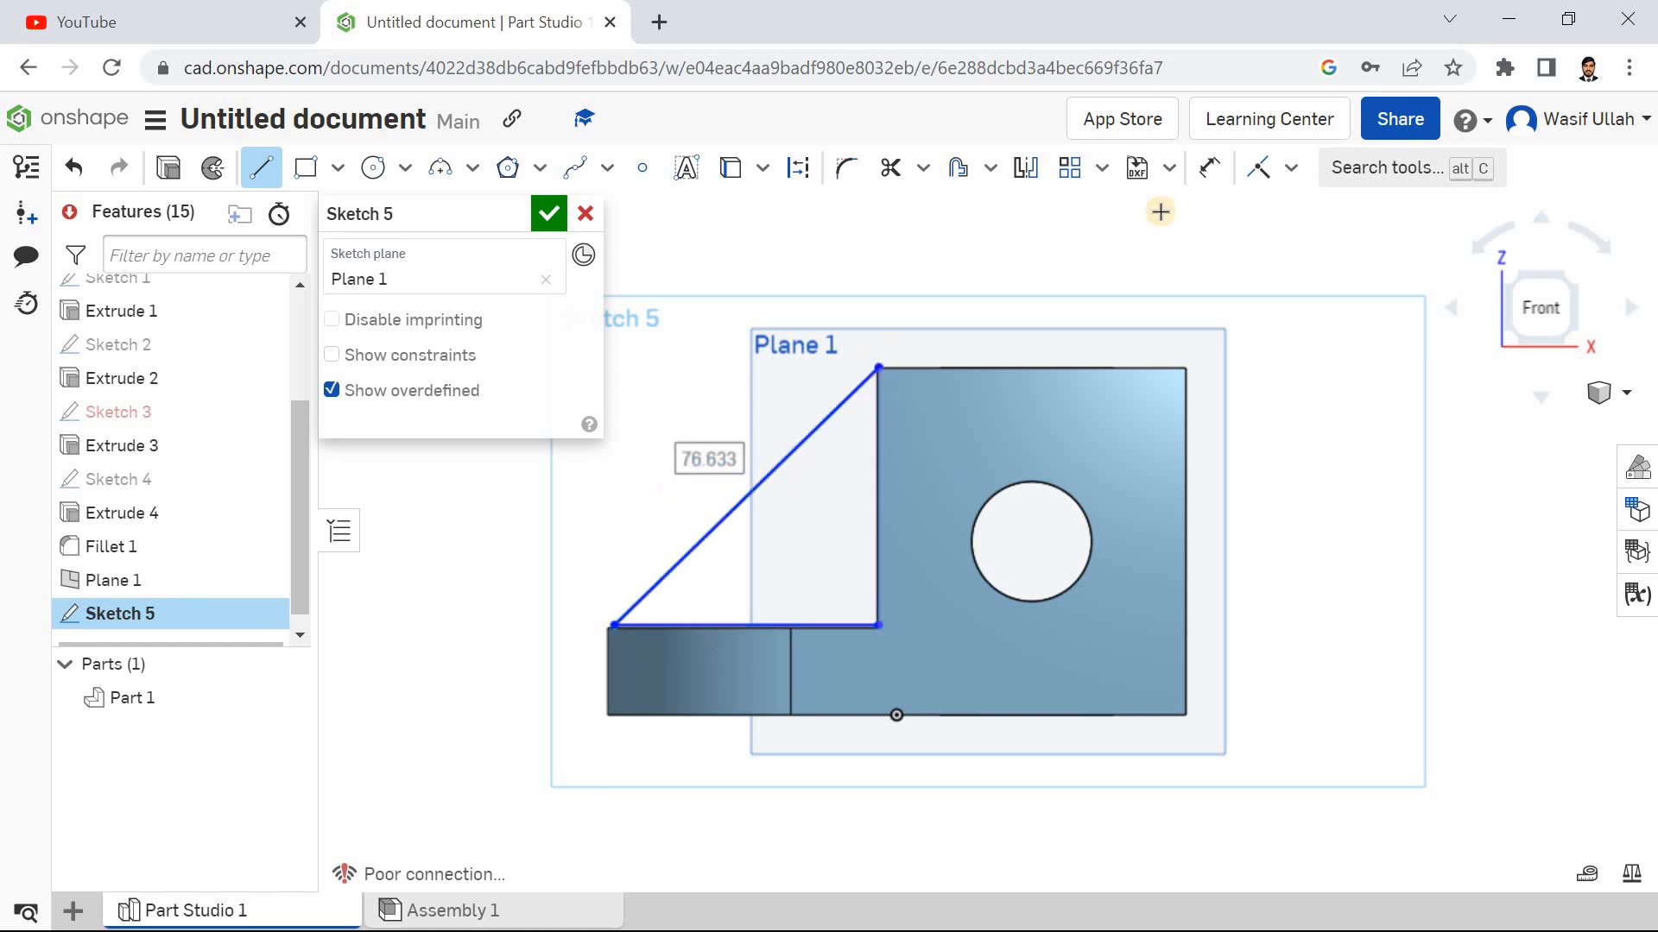
Step: Make the triangle's upper corner coincident with the step's top corner and its inner lower corner coincident with the step's inside corner
click(1291, 168)
click(1291, 213)
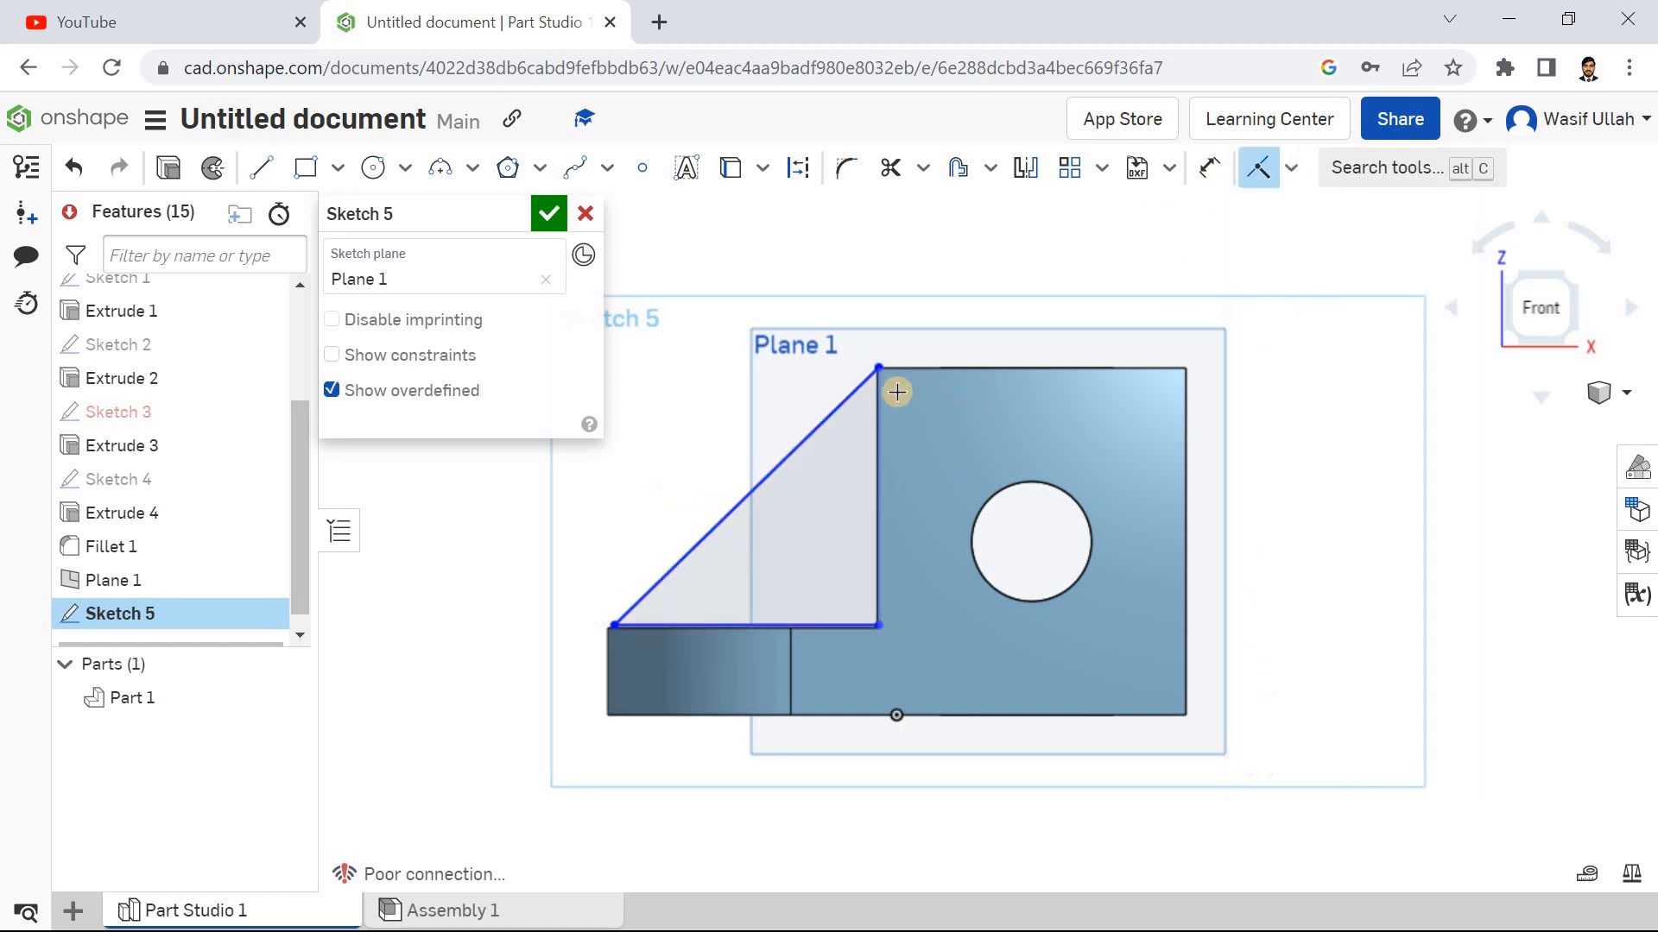
scroll(878, 369, up, 5)
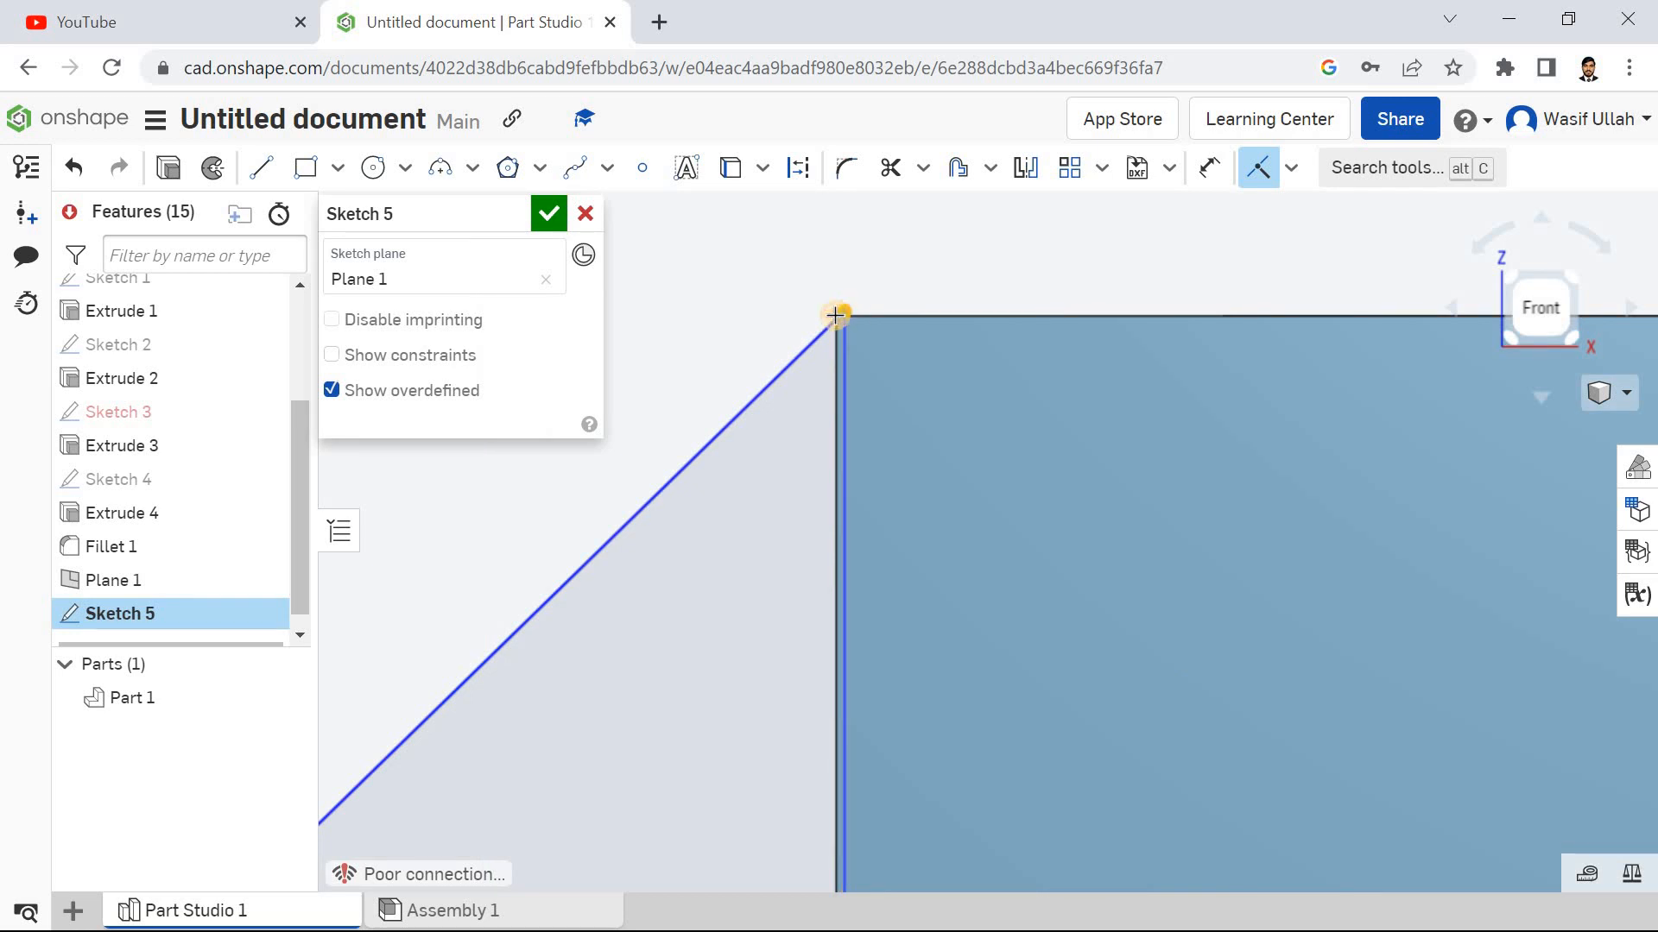
scroll(836, 316, up, 5)
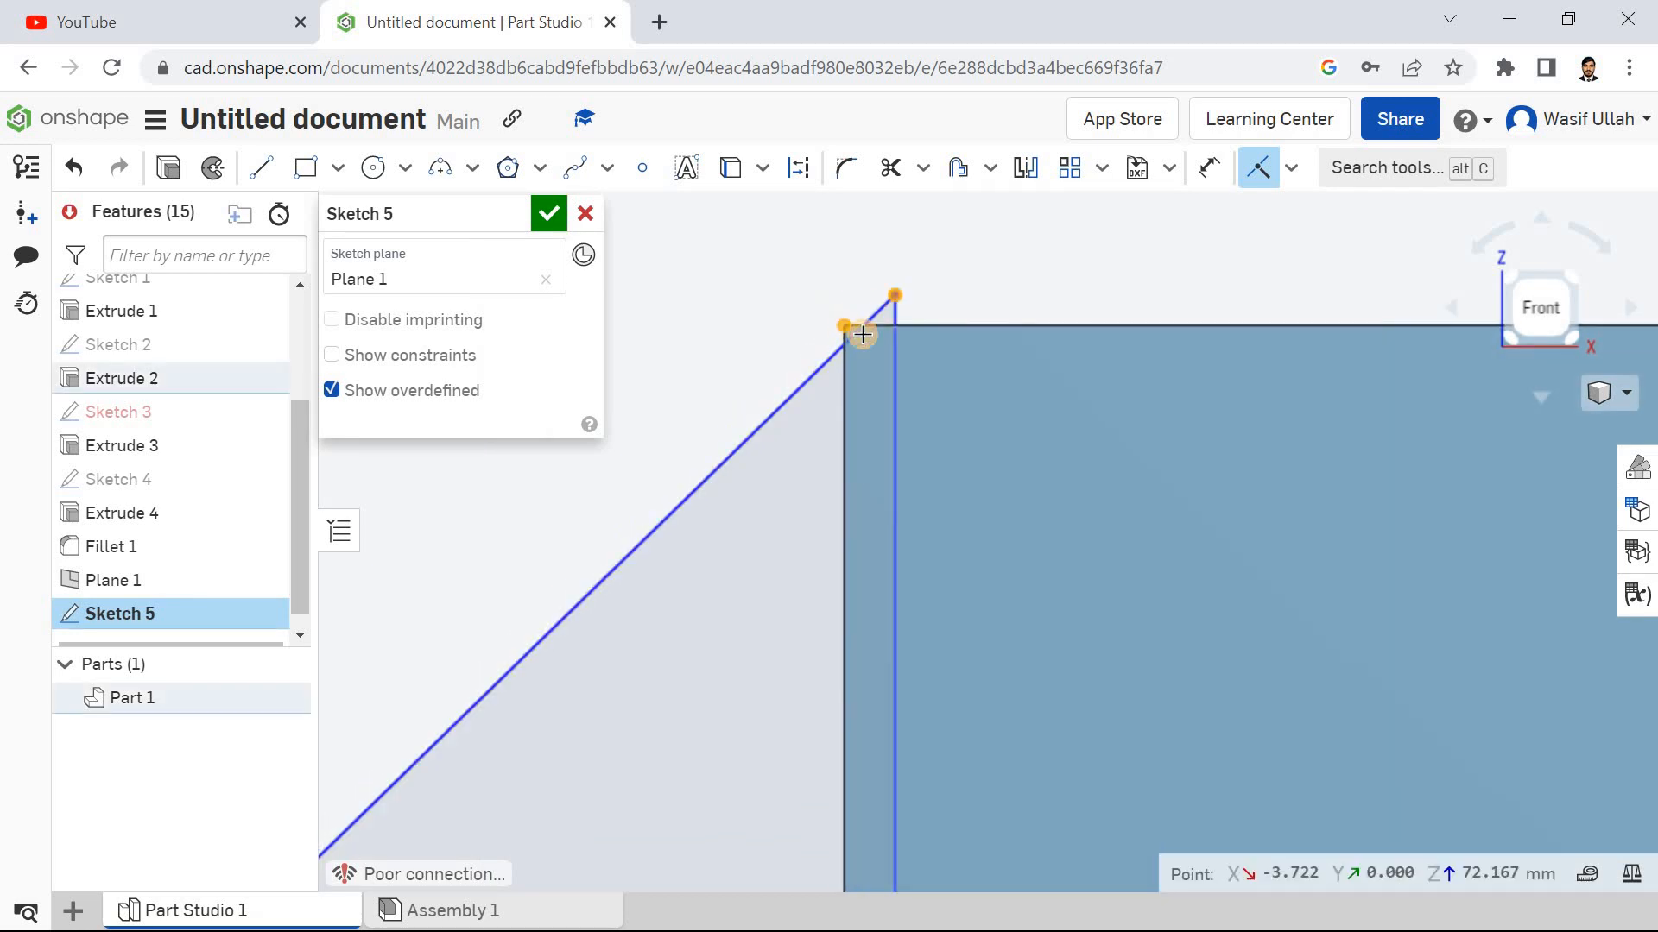
click(861, 334)
scroll(861, 334, down, 5)
scroll(858, 548, up, 5)
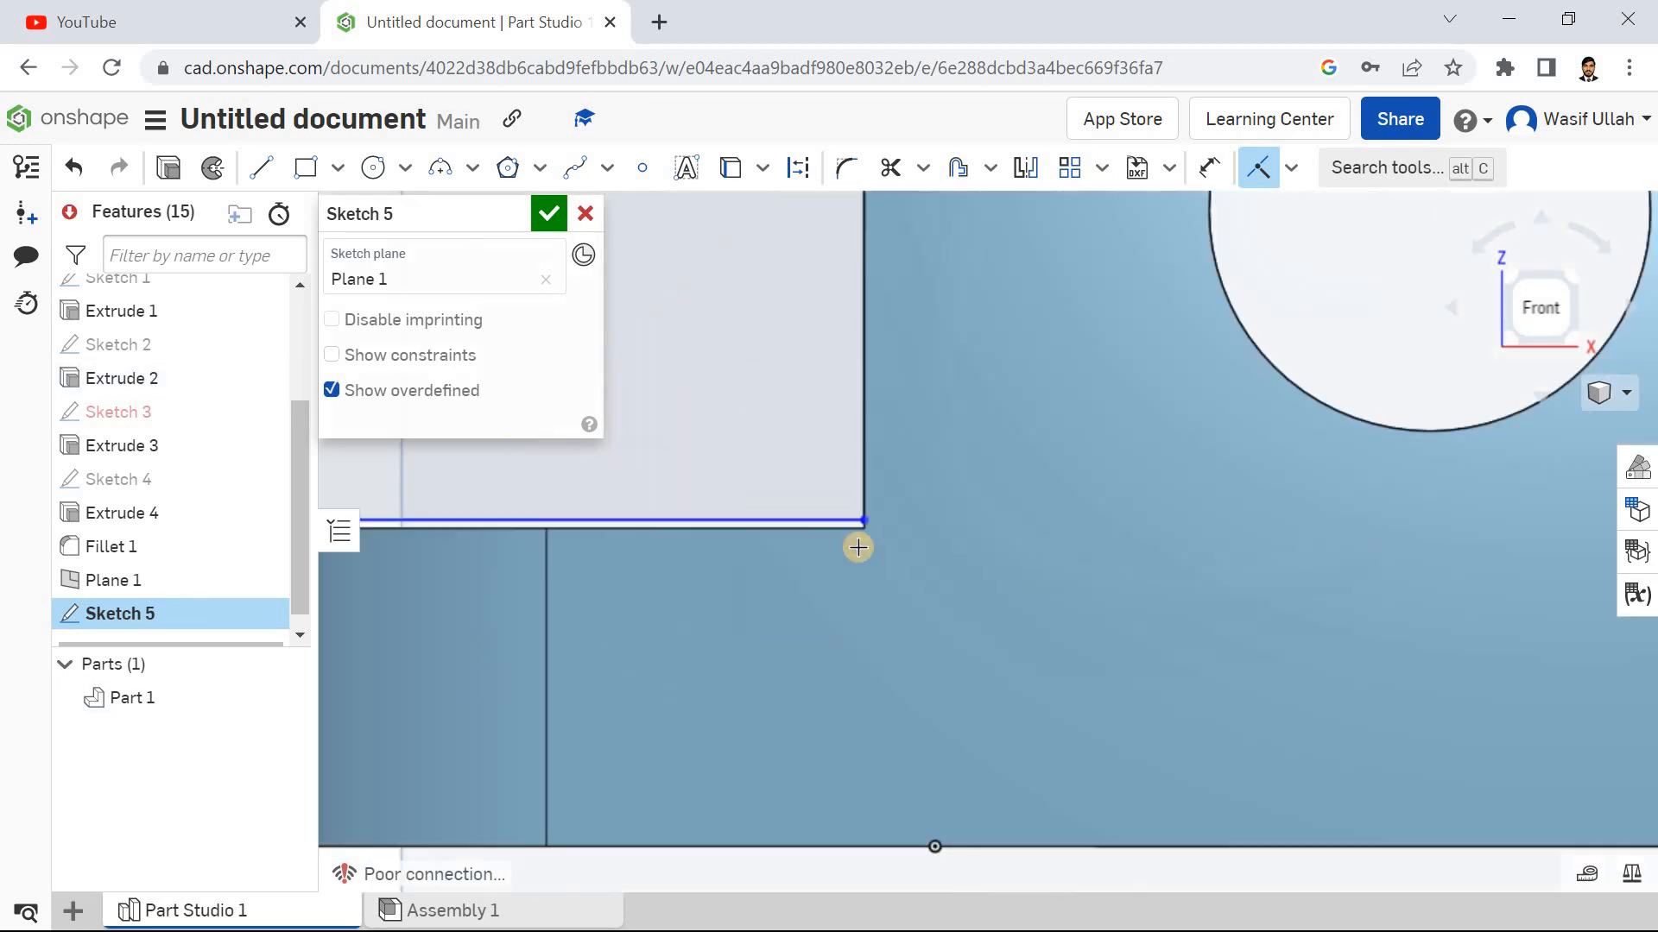
scroll(858, 548, up, 4)
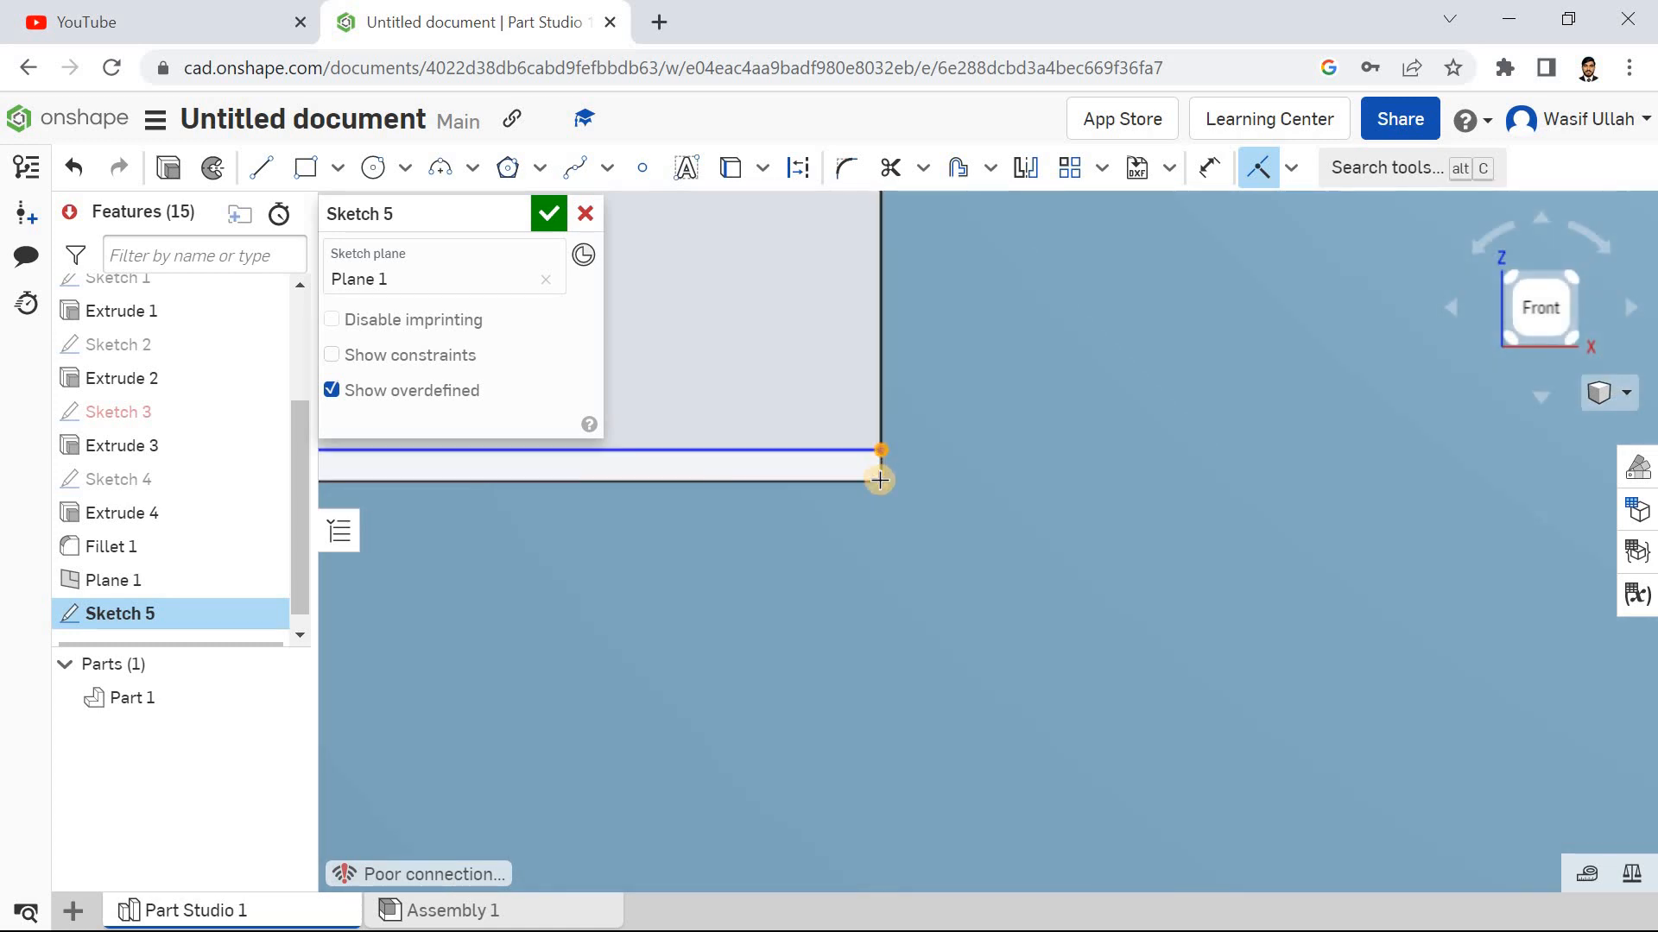
click(879, 480)
scroll(925, 492, down, 5)
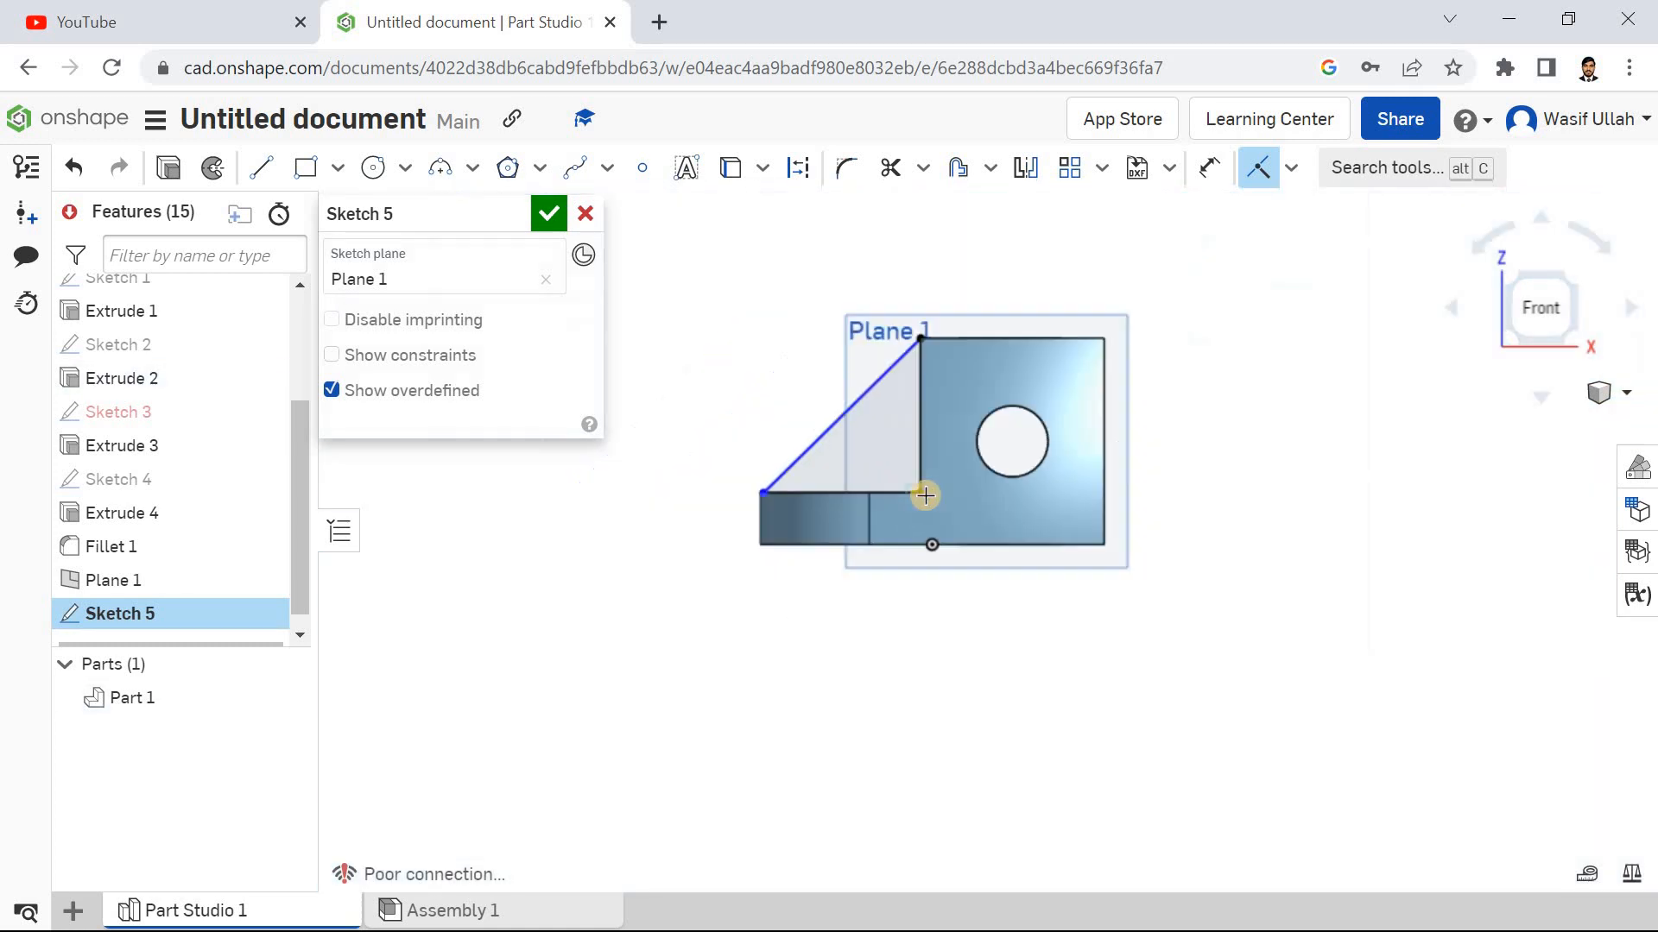
Step: Complete the rib sketch by dimensioning the triangle's vertical side and setting its horizontal side to 54 mm
key(d)
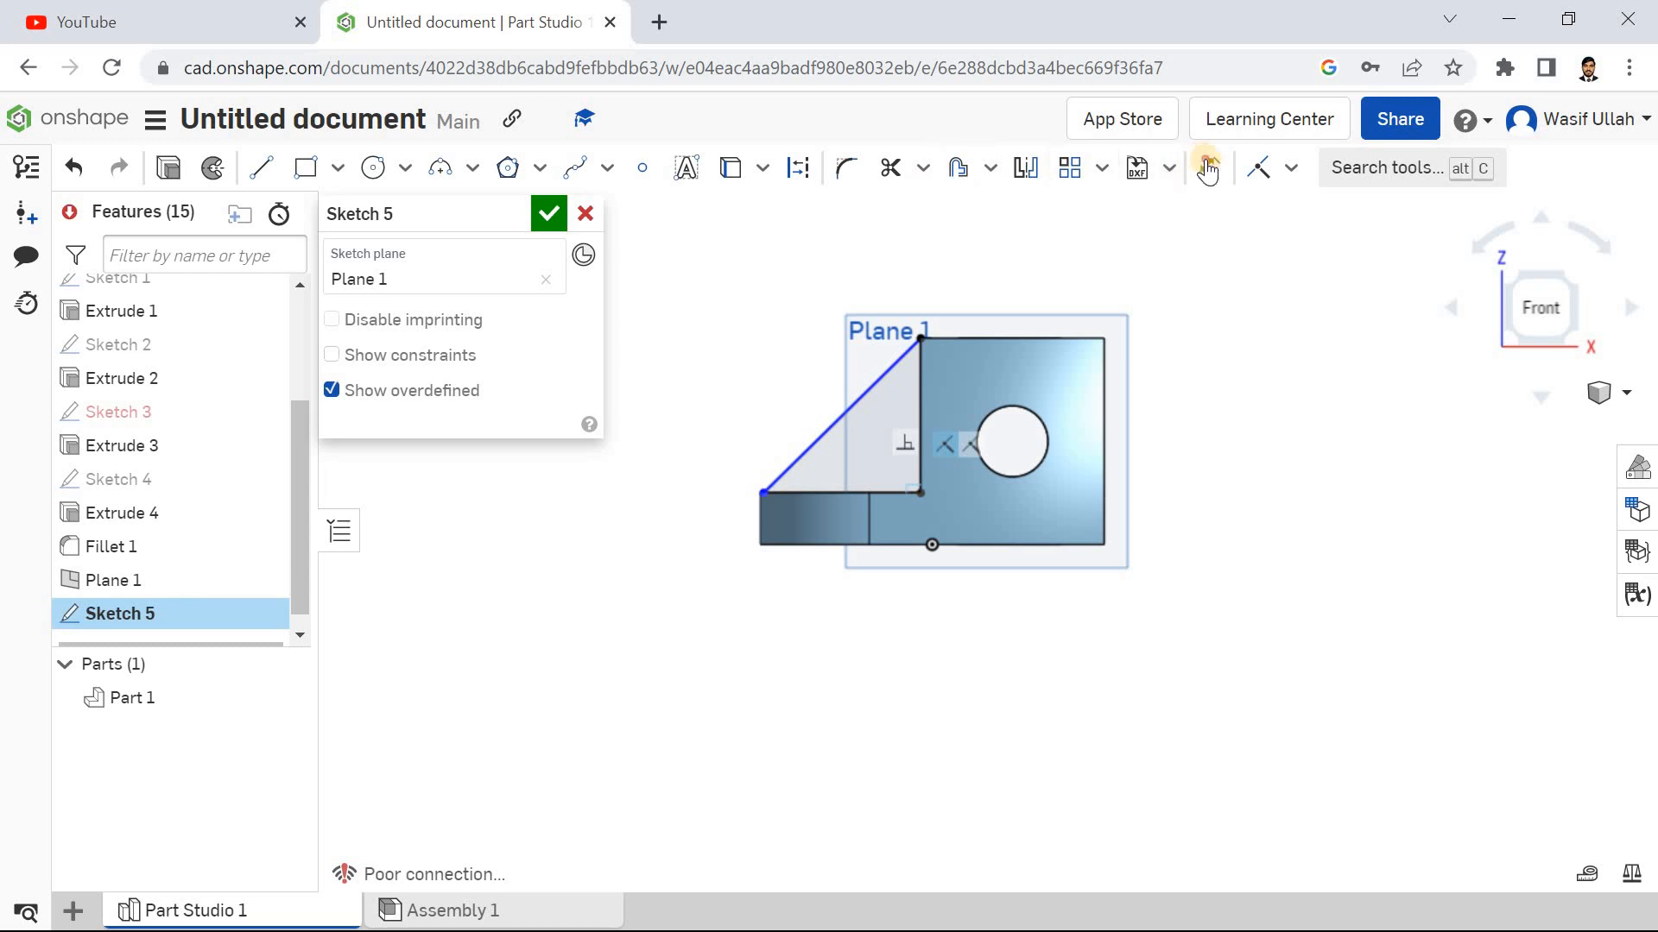
click(954, 422)
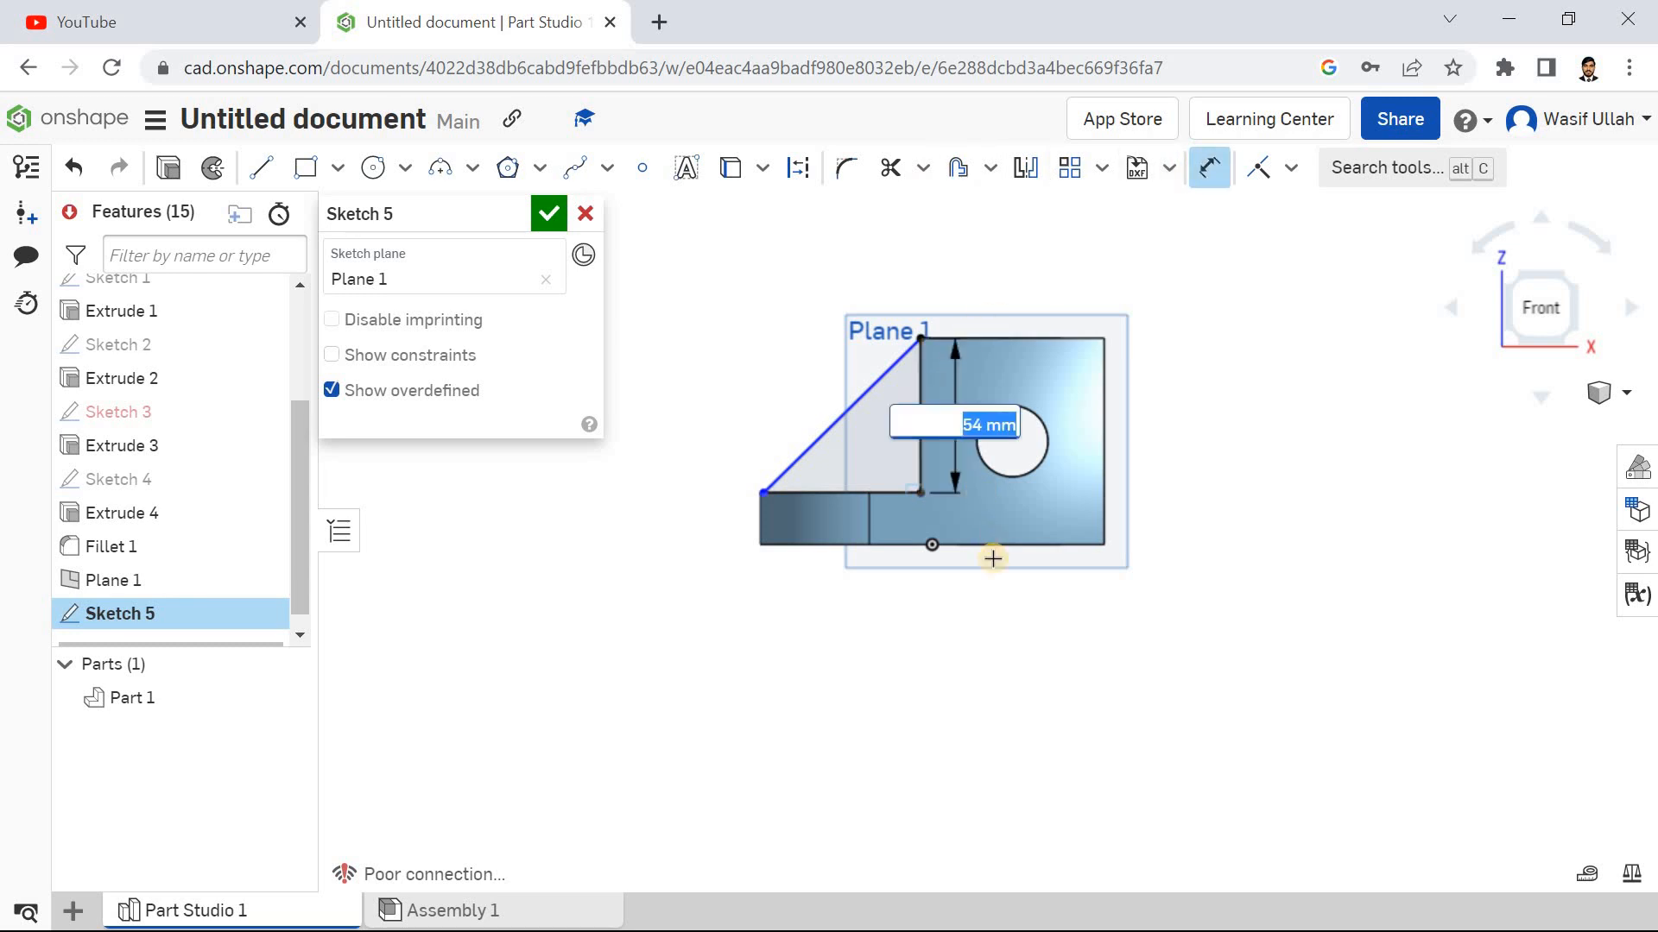
click(870, 496)
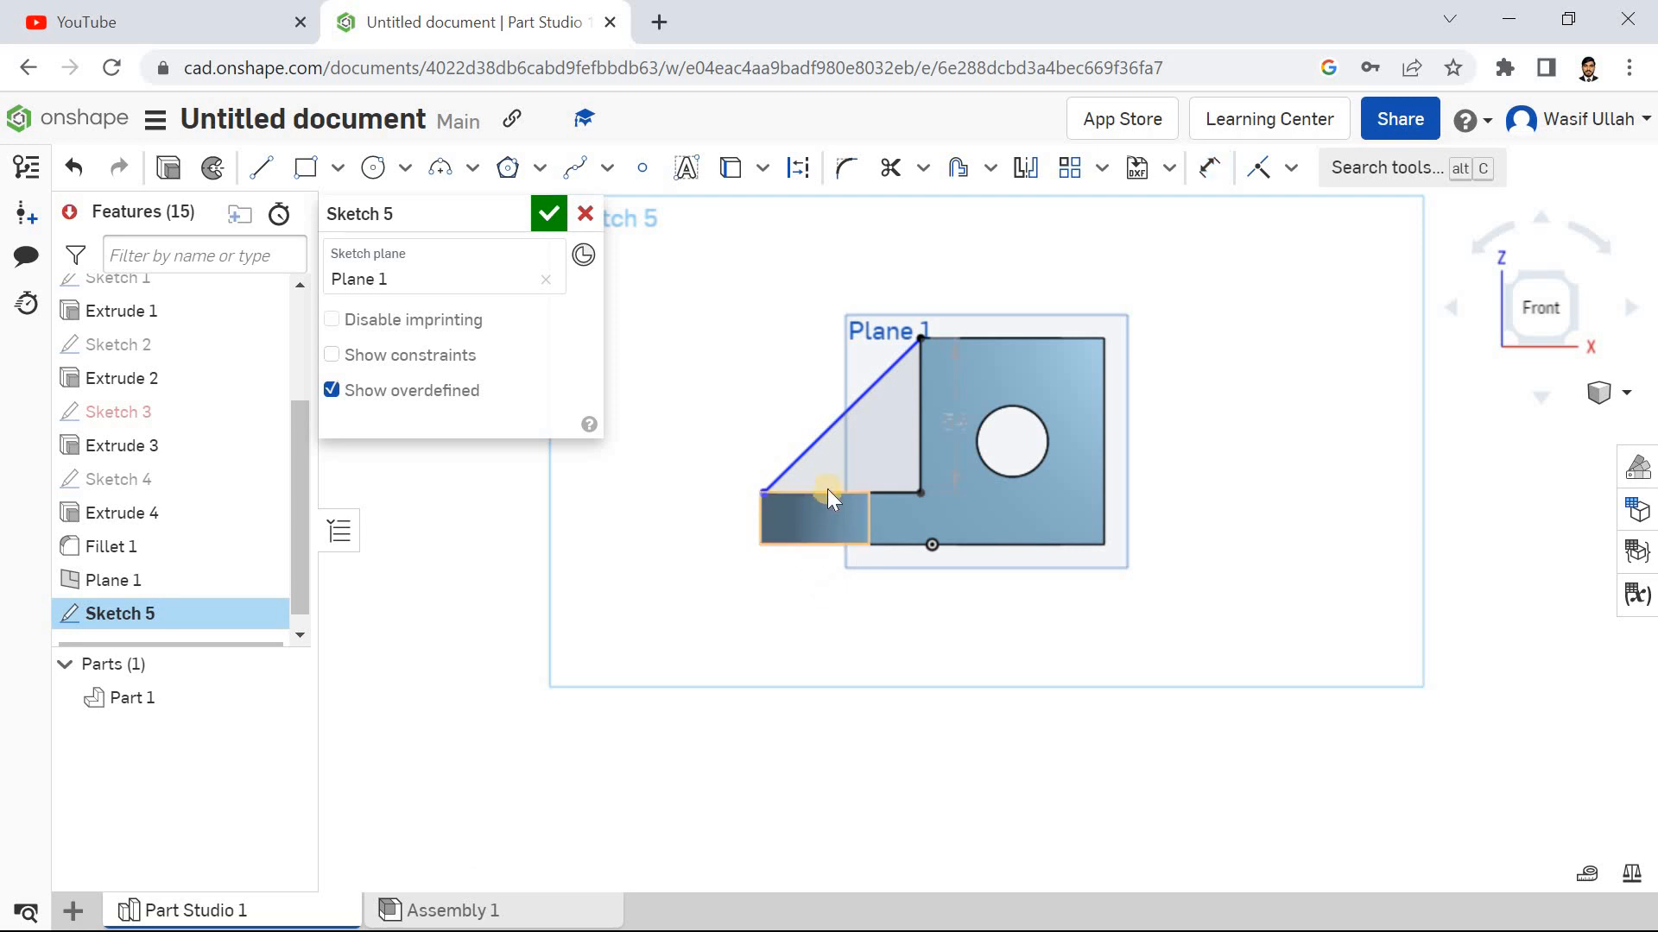
click(1209, 167)
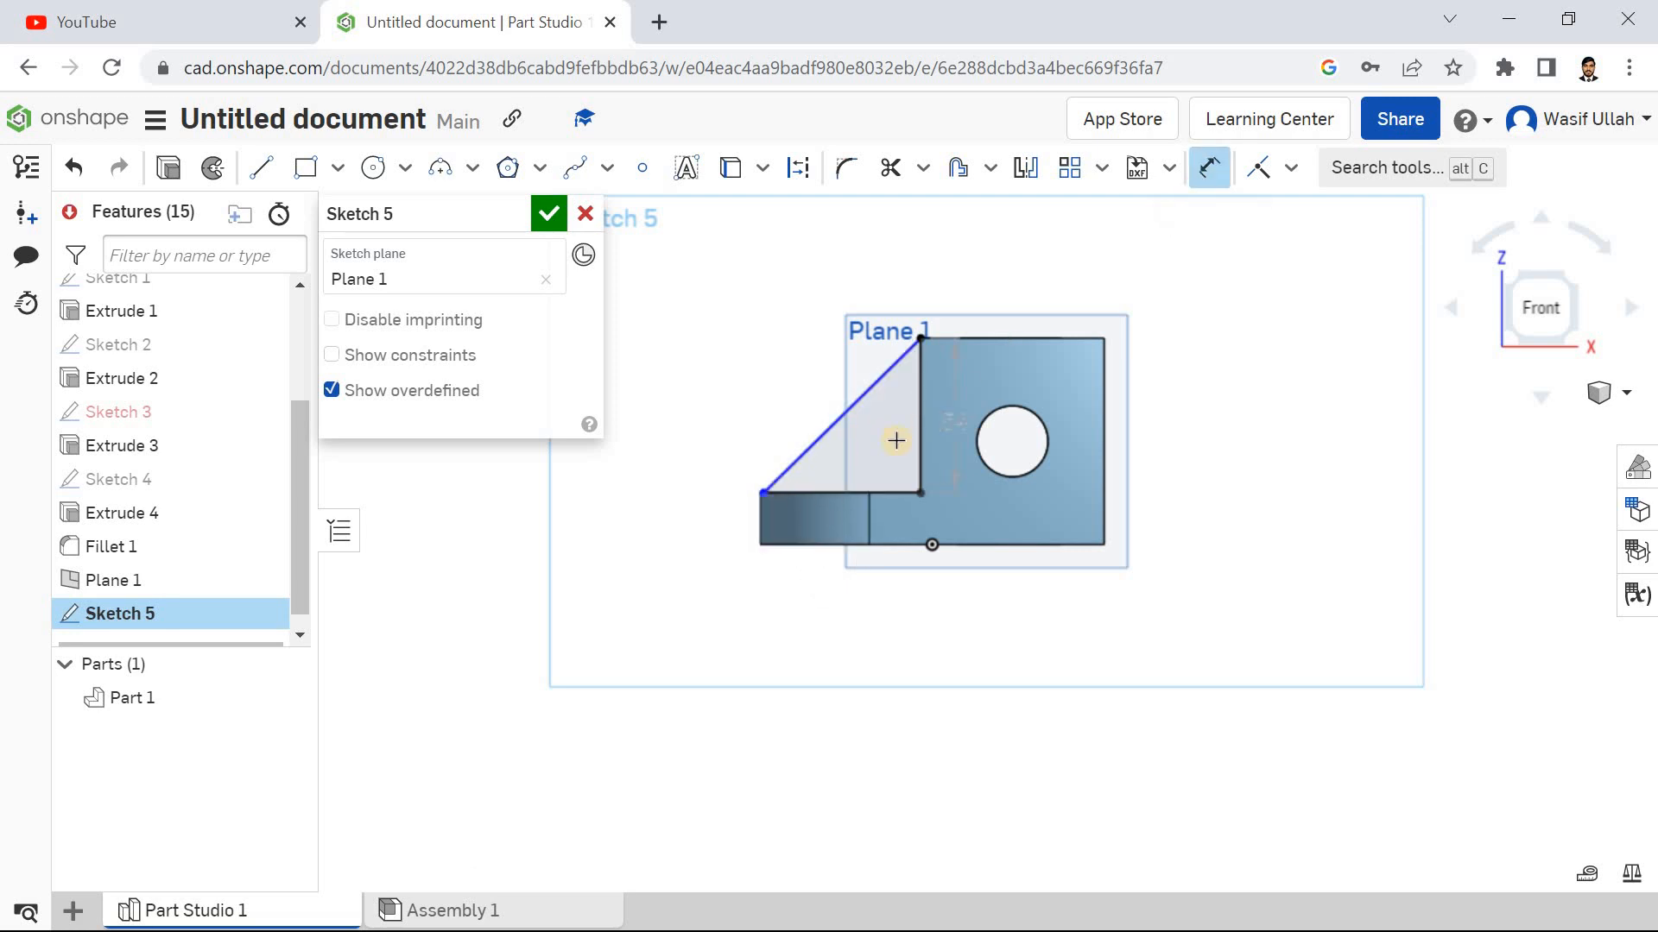
double_click(856, 469)
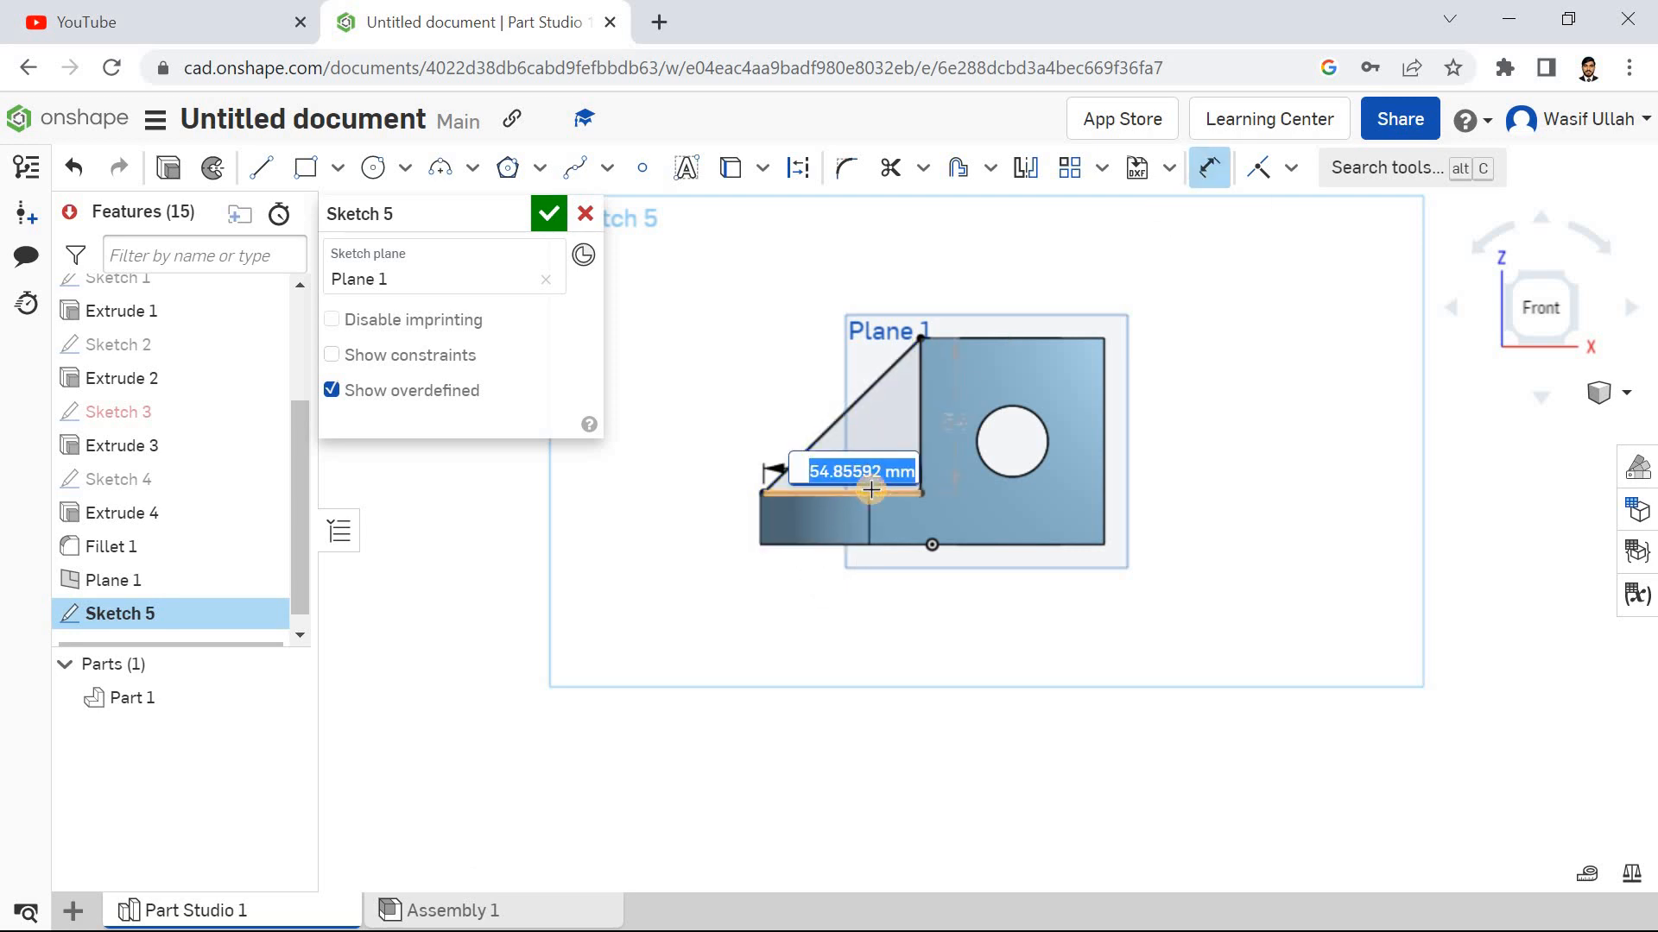
text(54)
key(Return)
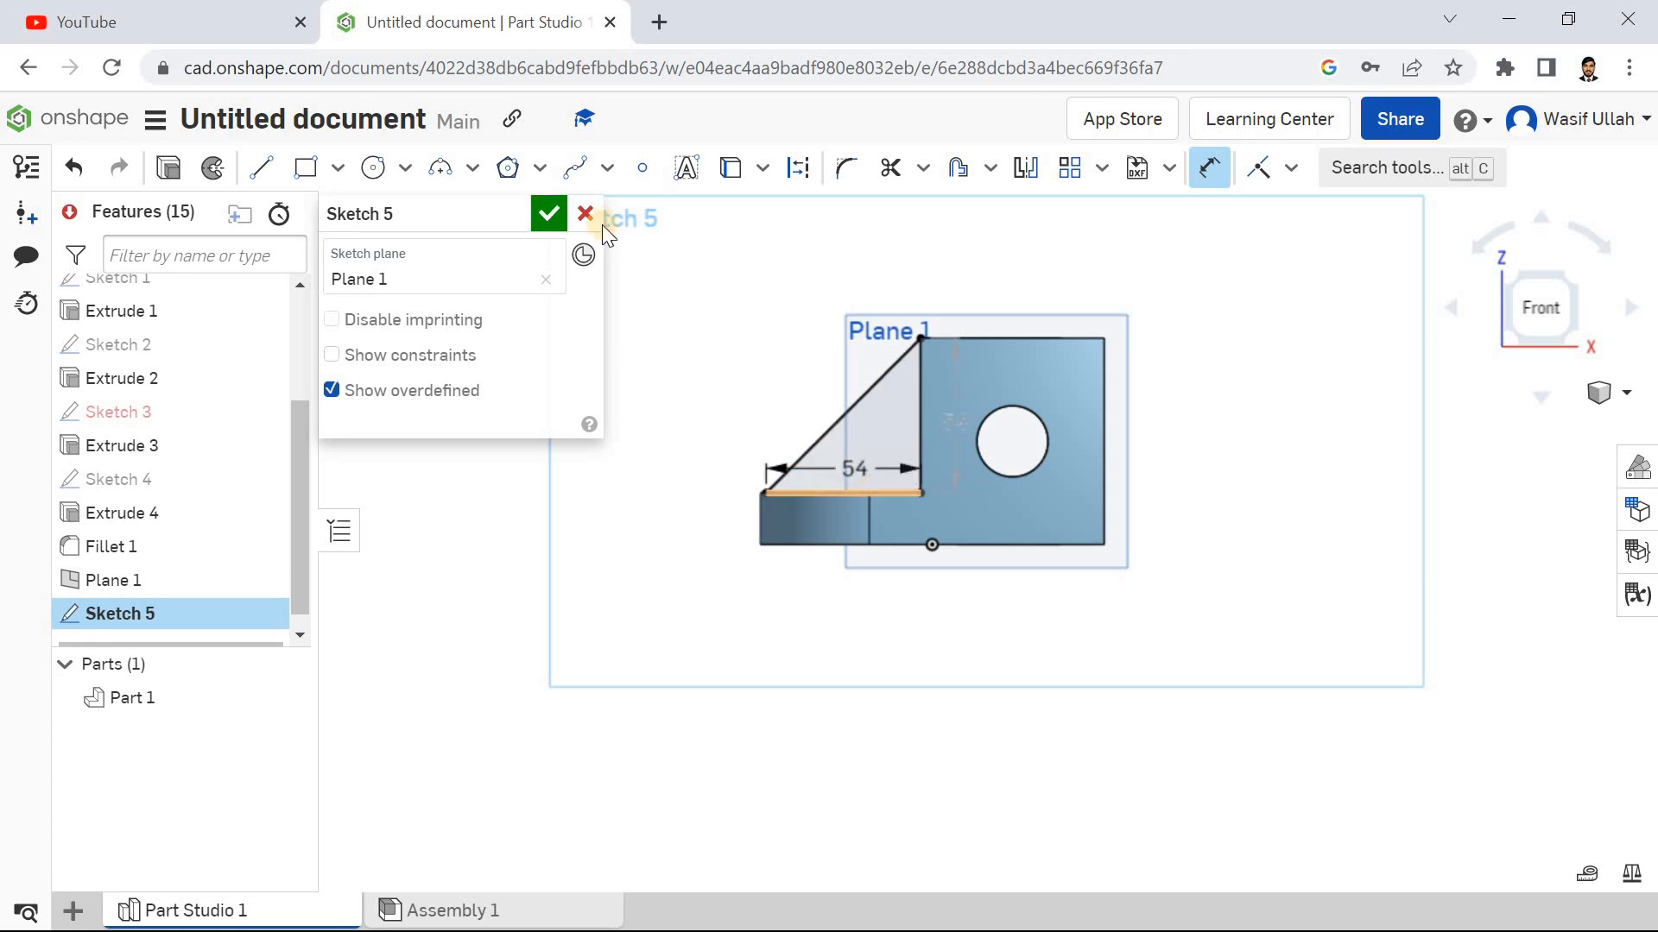
click(552, 225)
right_click(568, 278)
click(622, 379)
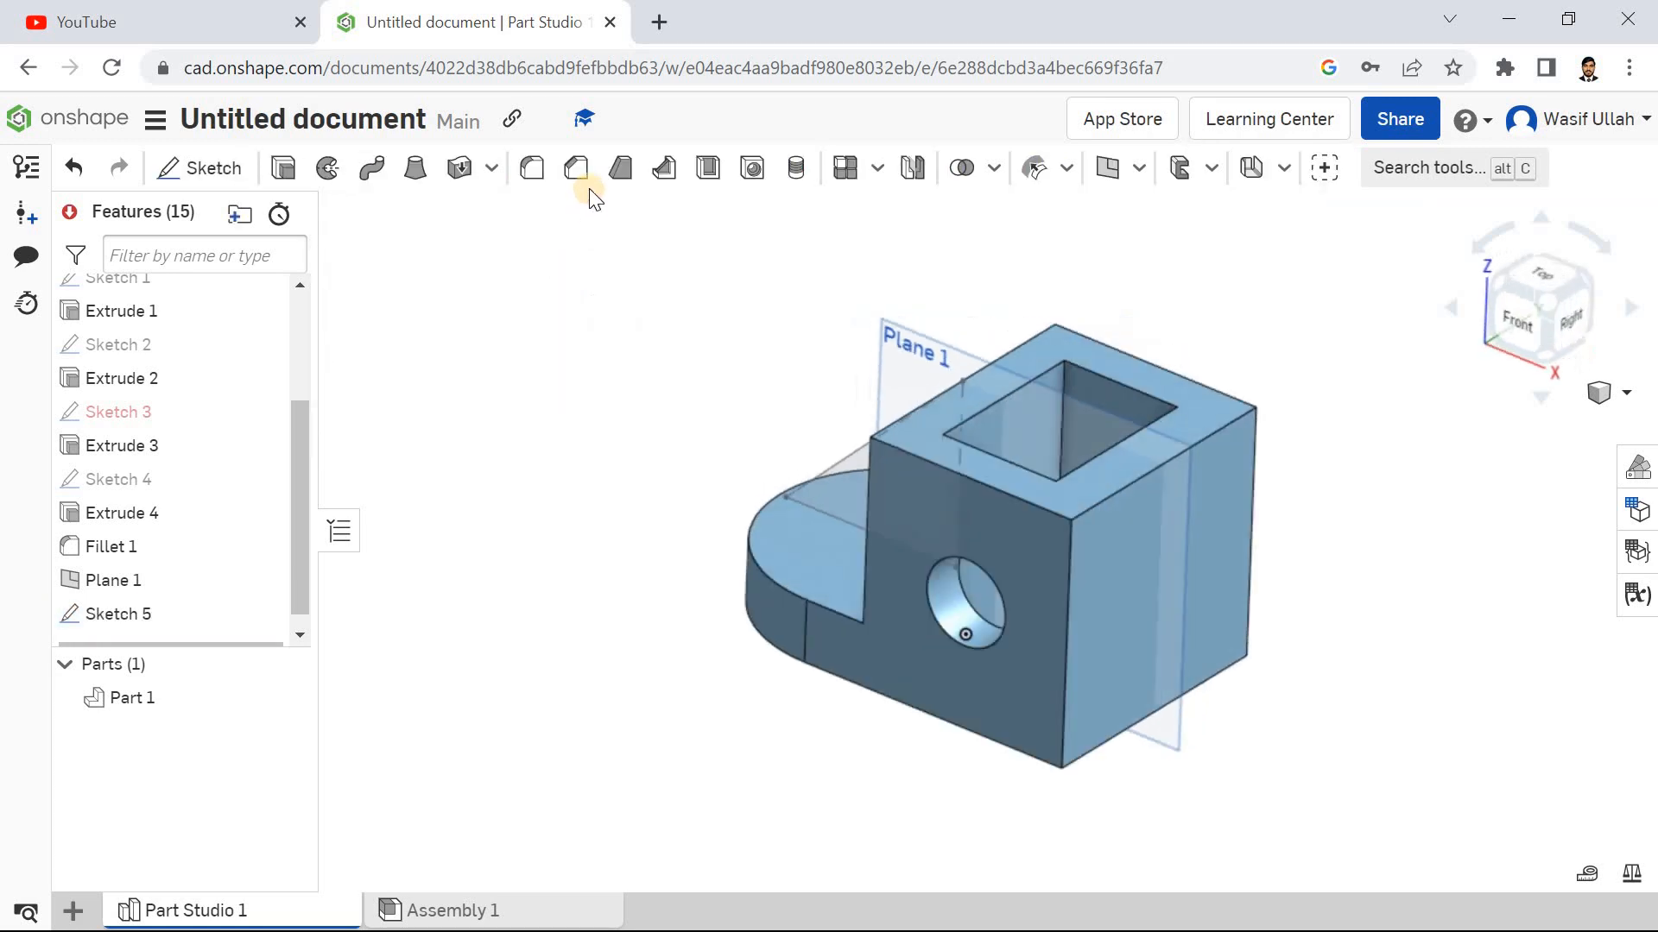
Step: Create a 22 mm thick rib from the triangle's diagonal line, parallel to the sketch plane and merged with the part
click(665, 170)
click(867, 452)
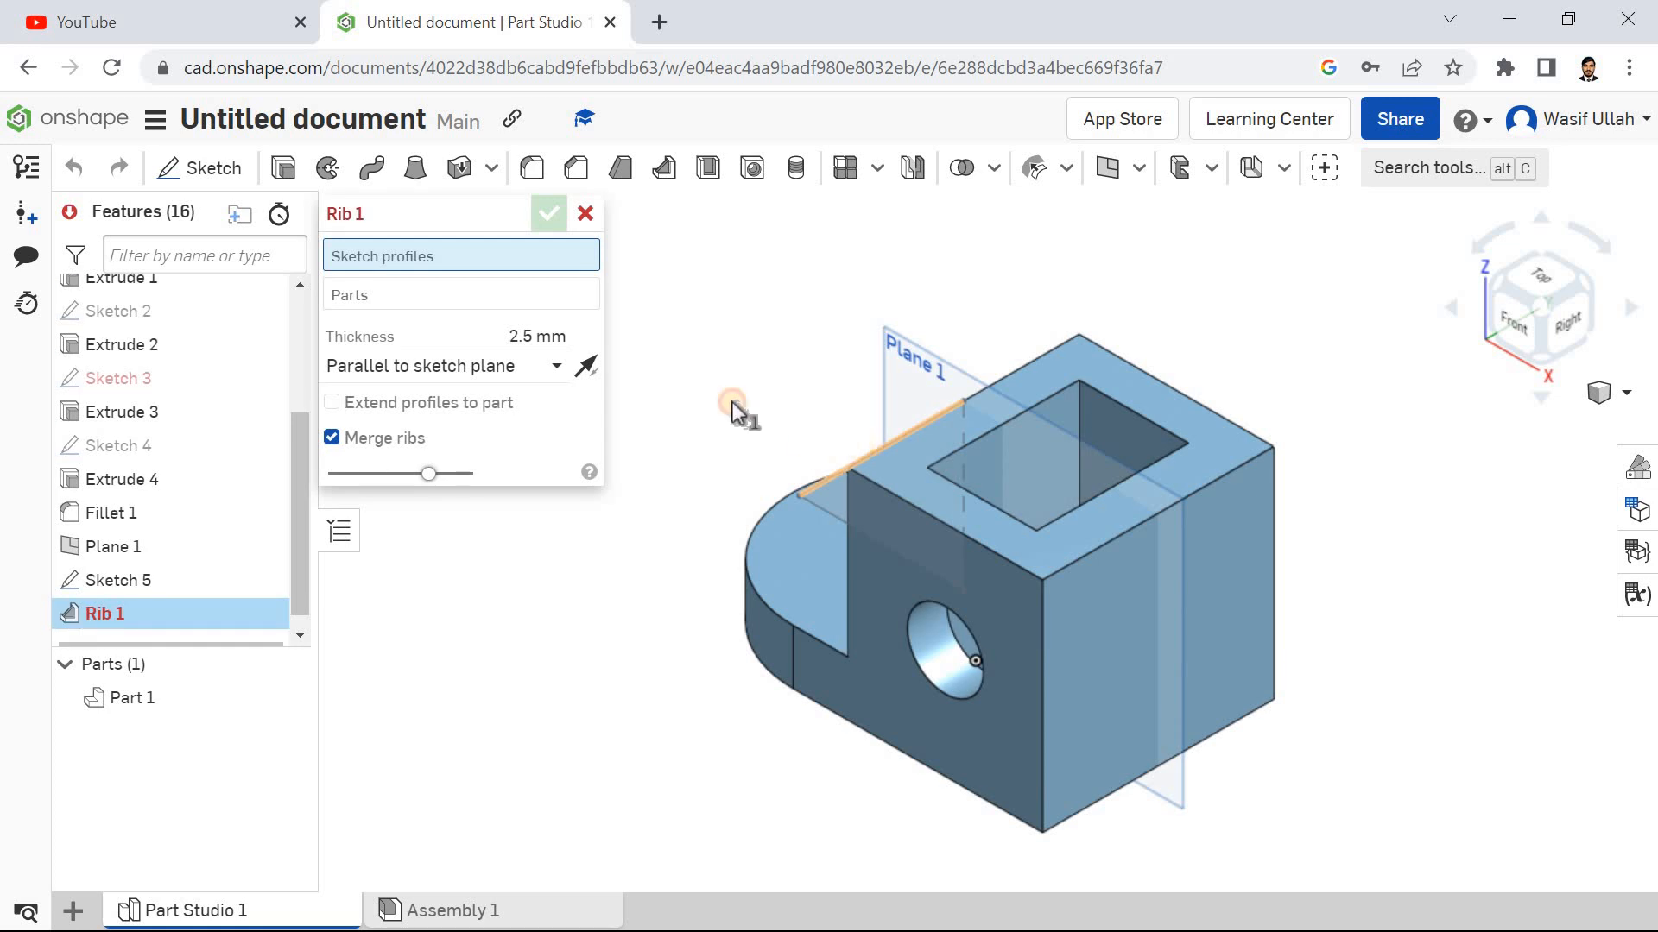
click(519, 383)
text(2)
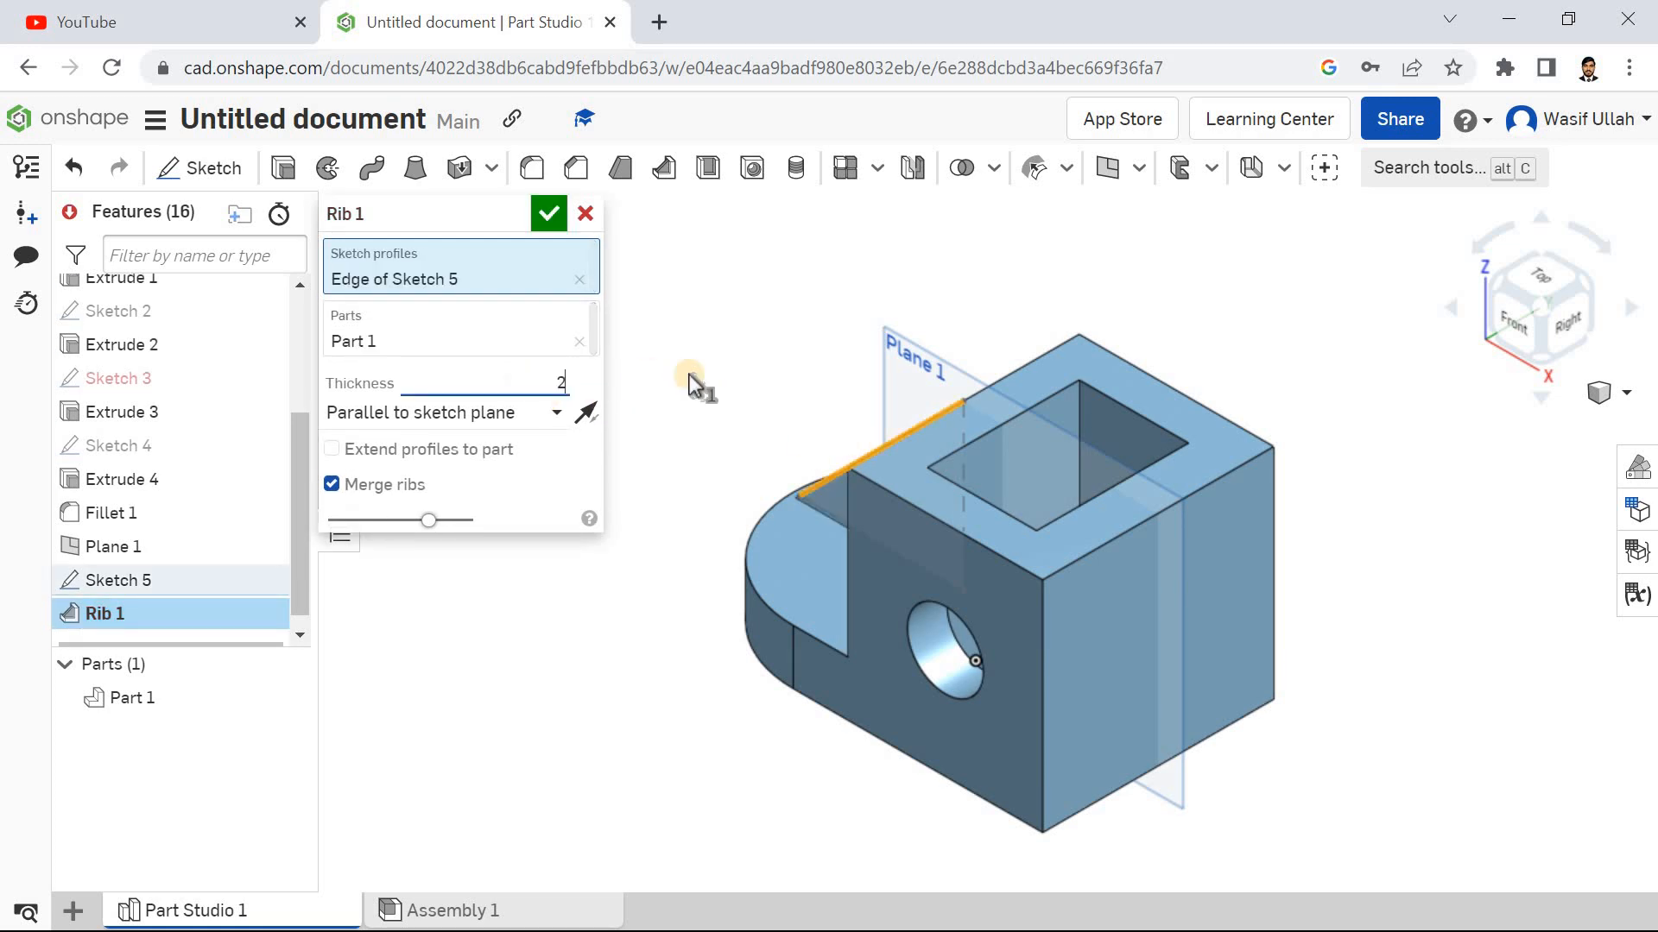
click(520, 283)
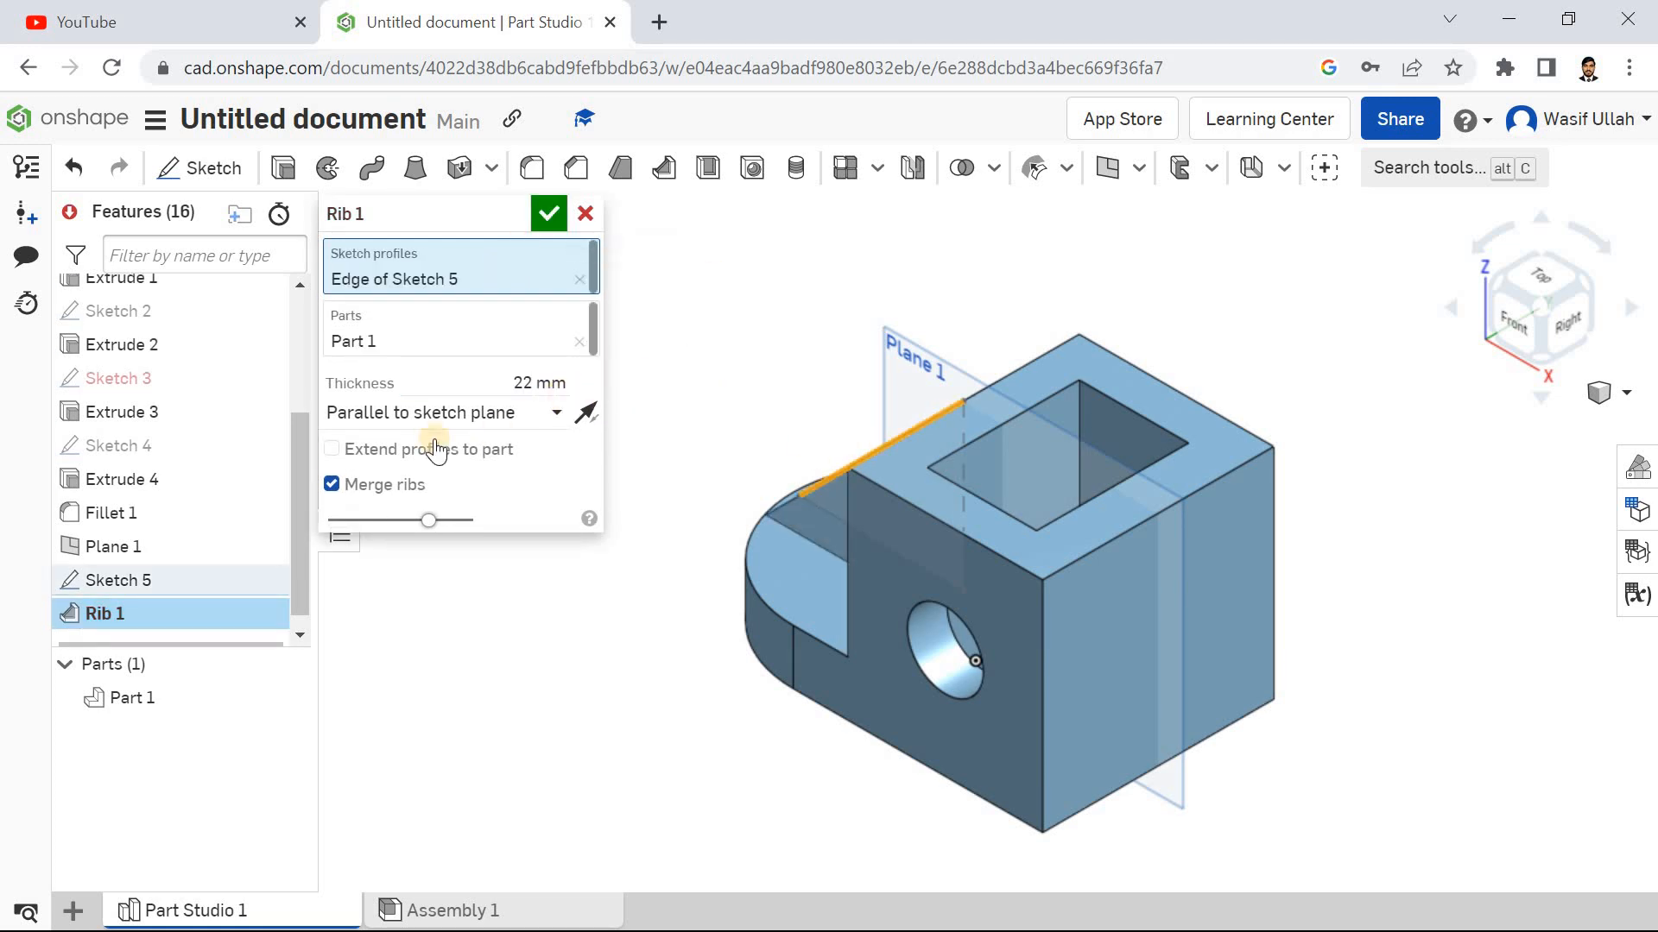
right_drag(692, 307, 568, 255)
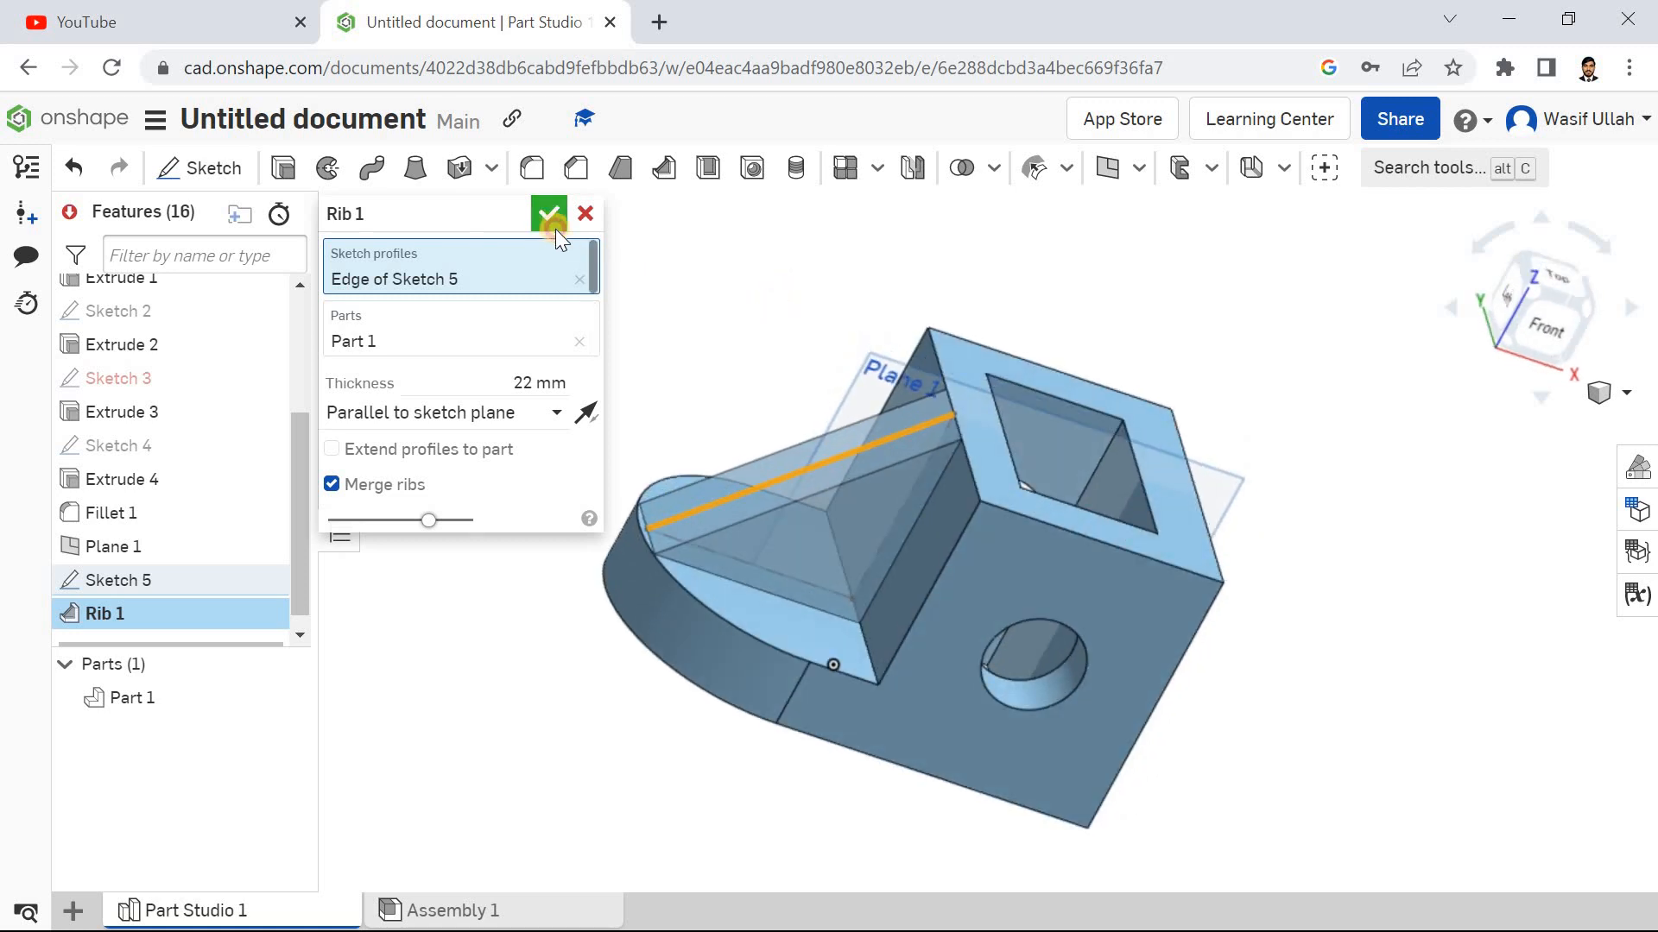
click(554, 226)
right_click(556, 233)
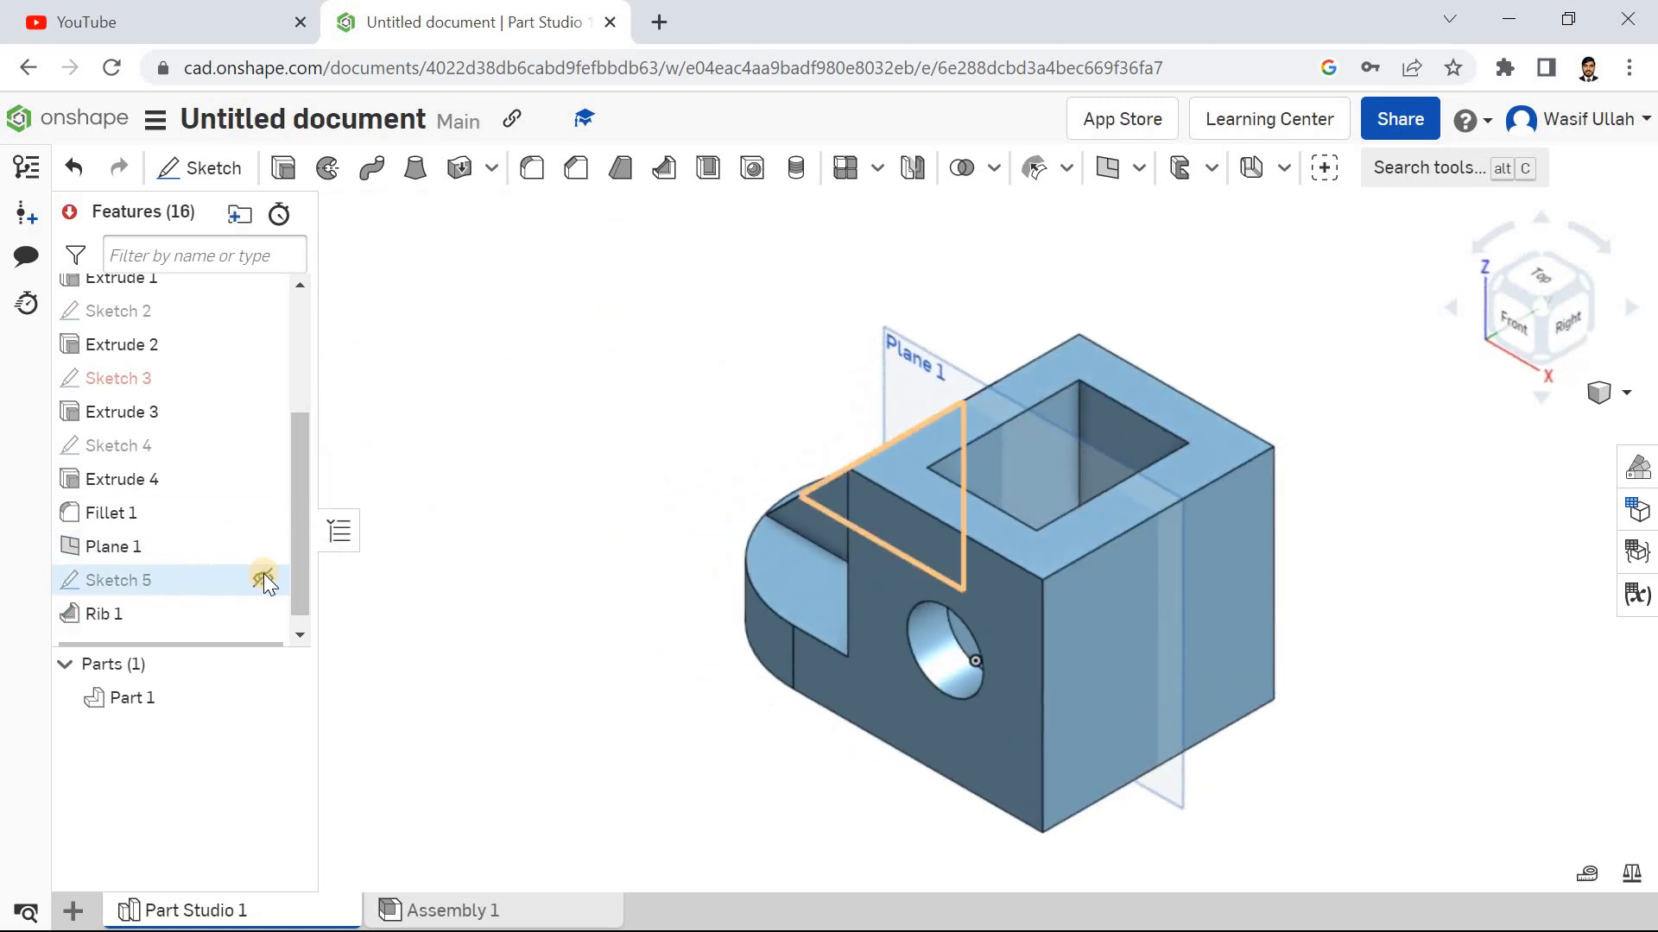